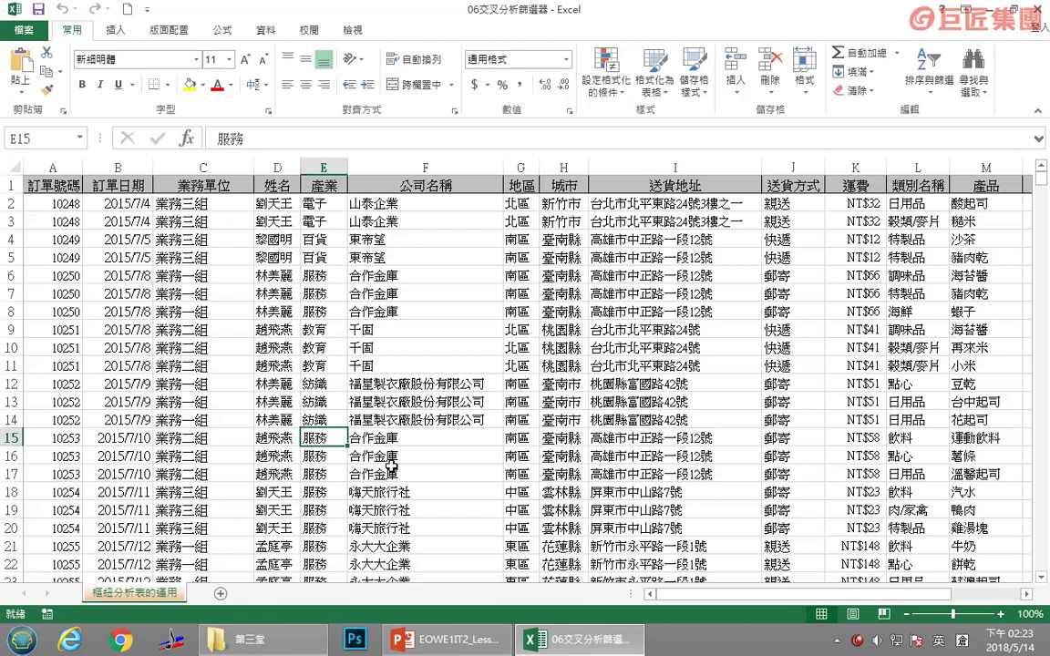
- Insert a PivotTable from the order data on a new worksheet, 工作表1
{"action": "left_click", "coordinate": [391, 365]}
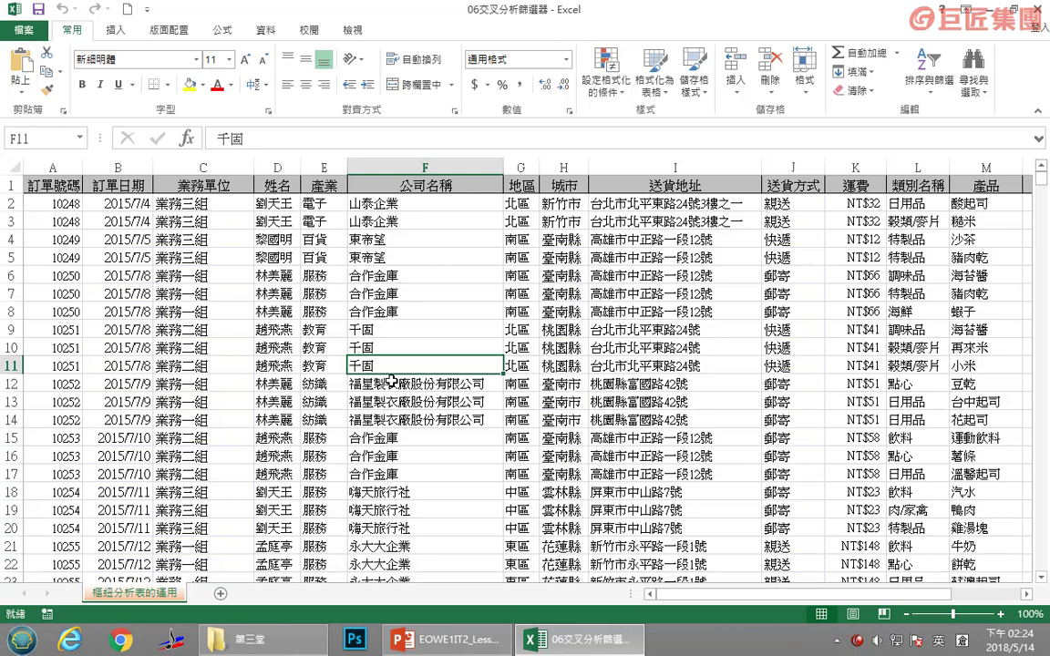
{"action": "left_click", "coordinate": [414, 384]}
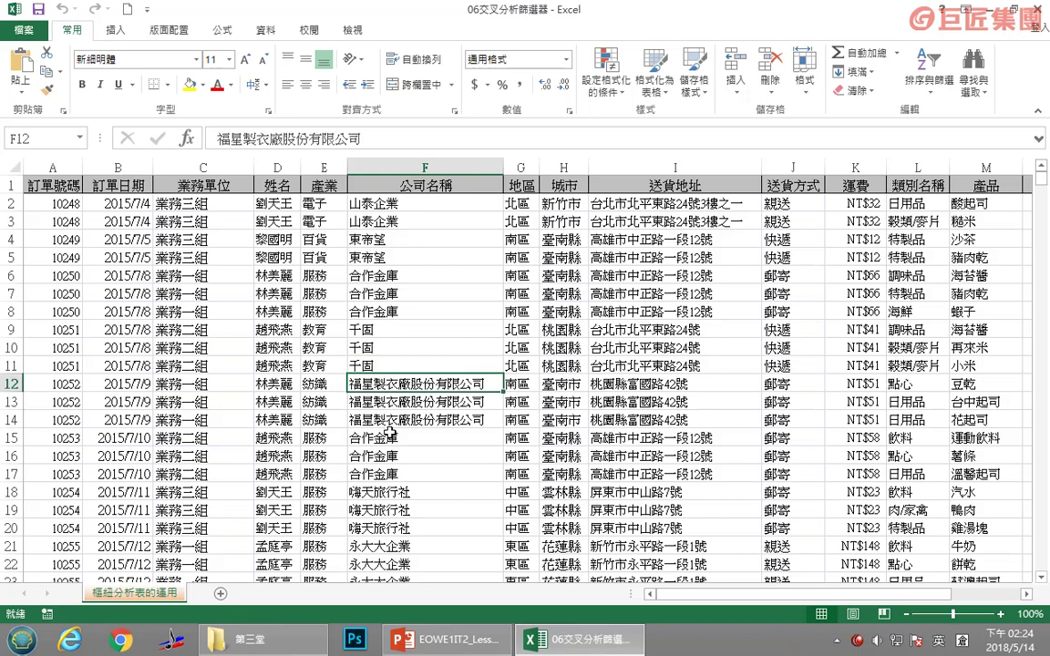
{"action": "left_click", "coordinate": [114, 32]}
{"action": "left_click", "coordinate": [37, 73]}
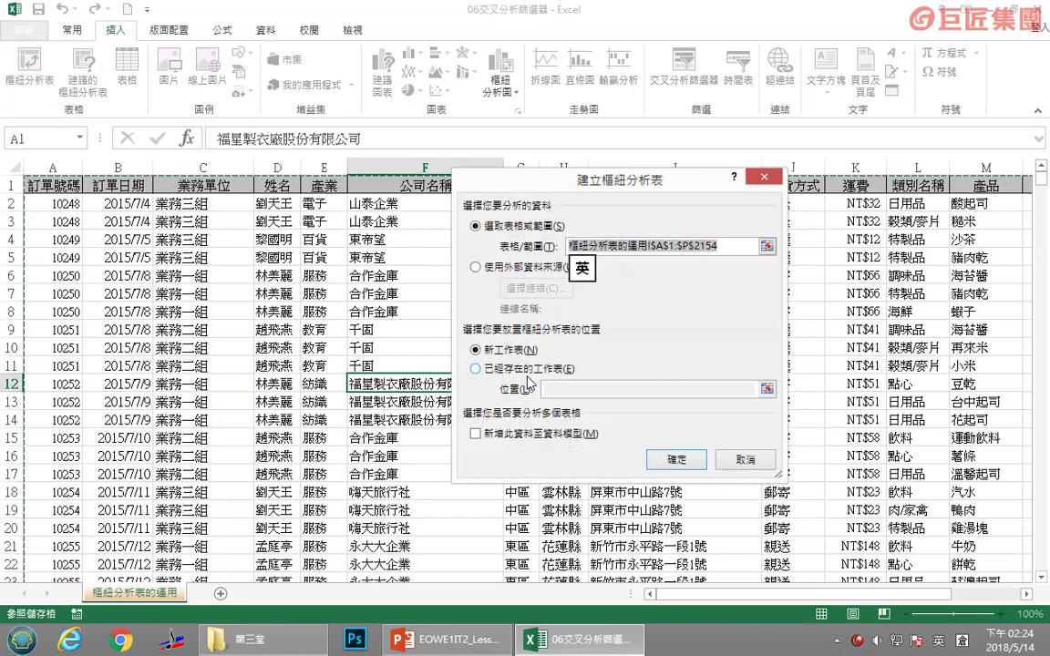
{"action": "left_click", "coordinate": [677, 461]}
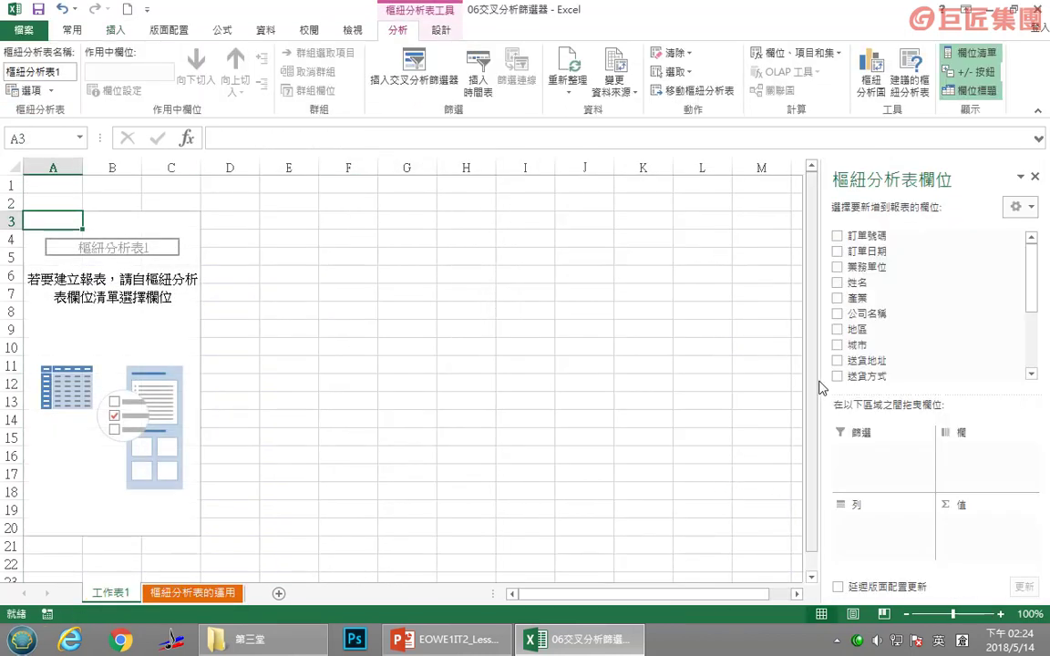
- Put 業務單位 in Rows and 類別名稱 in Columns, and sum 小計 as Values
{"action": "mouse_move", "coordinate": [866, 266]}
{"action": "left_mouse_down"}
{"action": "mouse_move", "coordinate": [874, 451]}
{"action": "mouse_move", "coordinate": [864, 530]}
{"action": "left_mouse_up"}
{"action": "left_click_drag", "start_coordinate": [1035, 276], "coordinate": [1032, 330]}
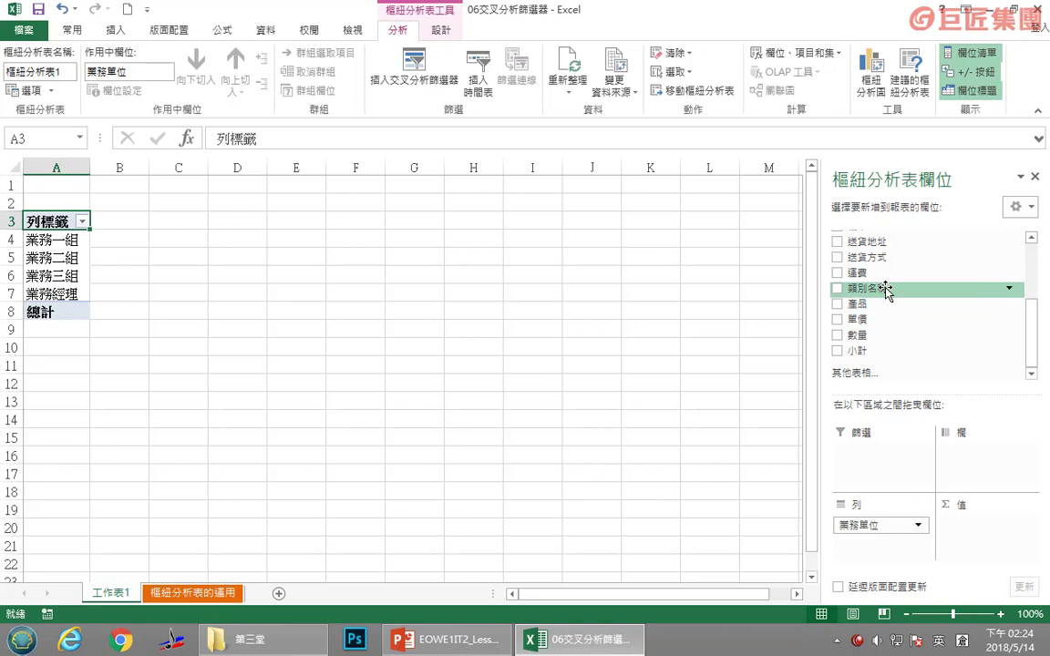
{"action": "left_click_drag", "start_coordinate": [886, 288], "coordinate": [898, 452]}
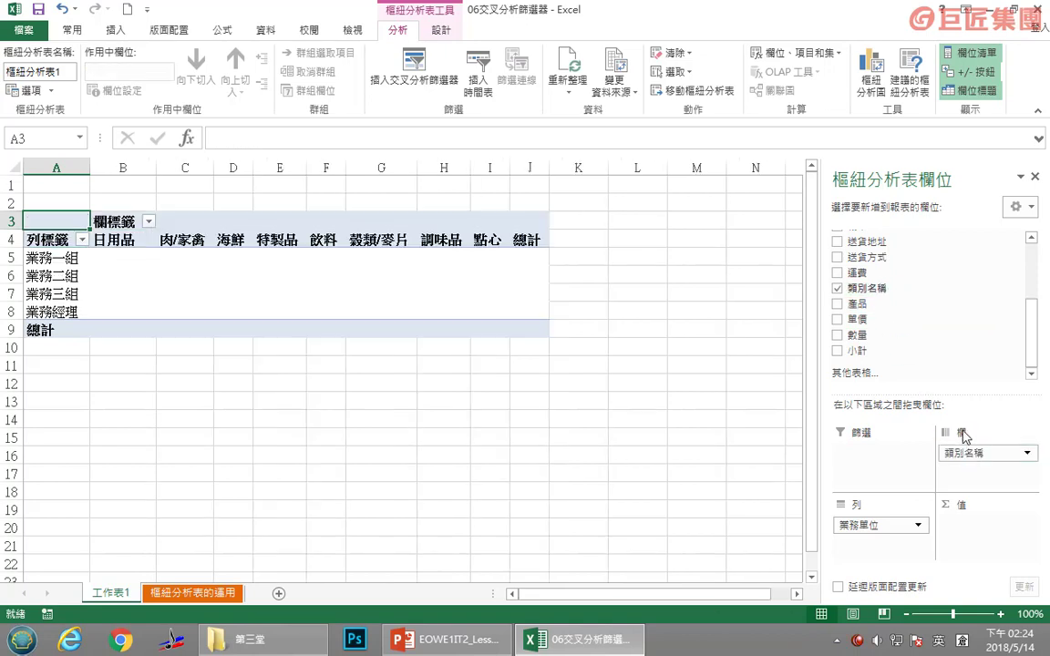
{"action": "left_click_drag", "start_coordinate": [857, 350], "coordinate": [969, 535]}
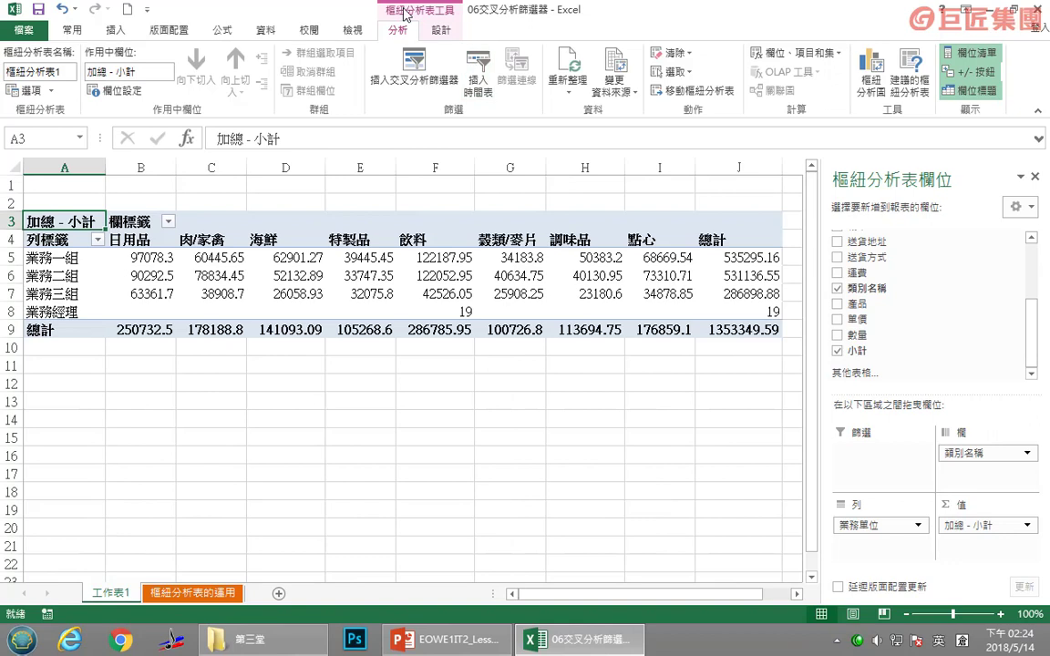
- Turn off the pivot table's grand totals for both rows and columns
{"action": "left_click", "coordinate": [439, 32]}
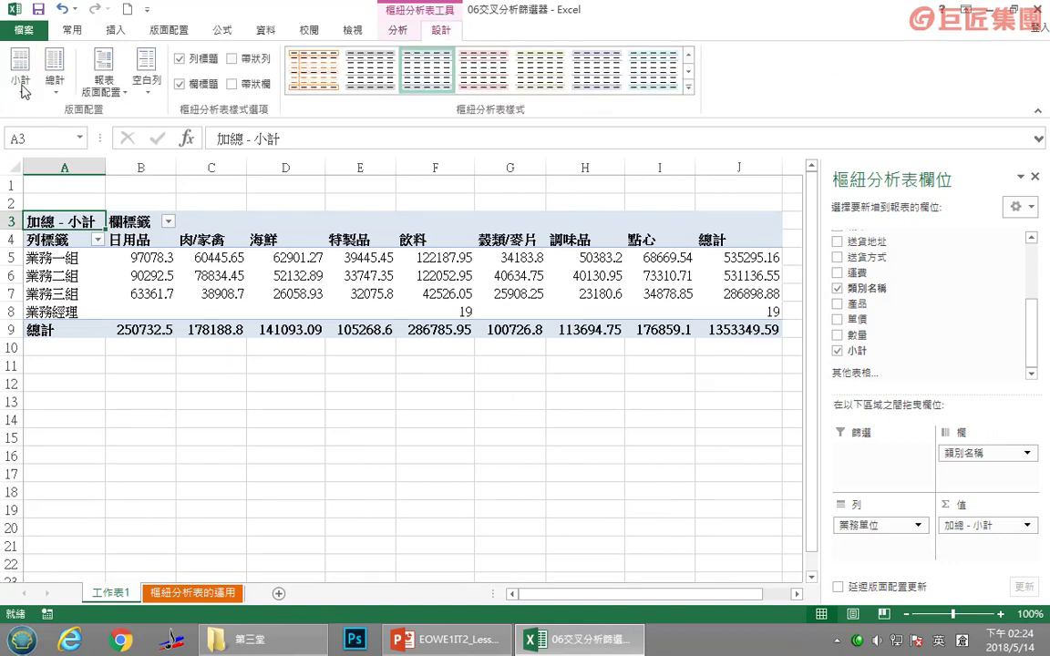
{"action": "left_click", "coordinate": [64, 91]}
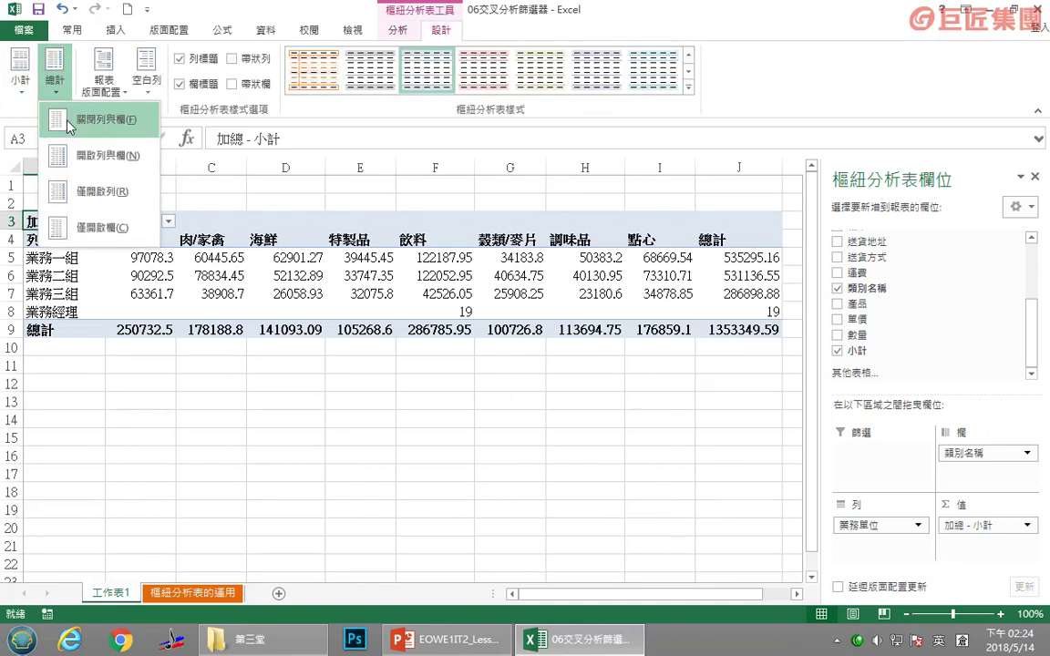
{"action": "left_click", "coordinate": [71, 123]}
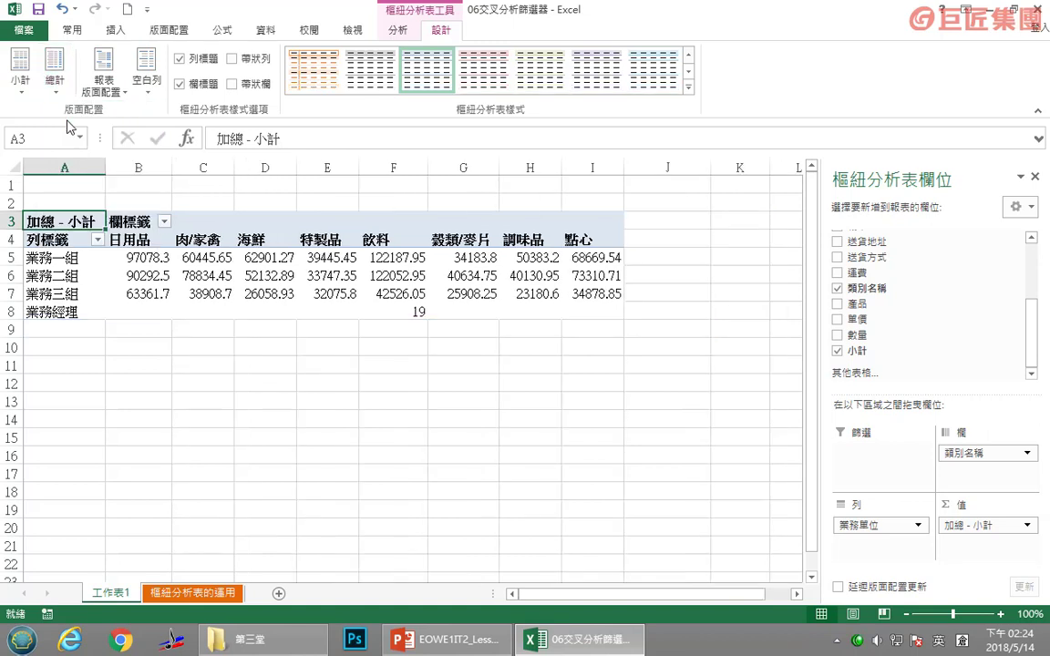
- Filter the row labels to exclude 業務經理, keeping 業務一組, 業務二組 and 業務三組
{"action": "left_click", "coordinate": [97, 240]}
{"action": "left_click", "coordinate": [50, 444]}
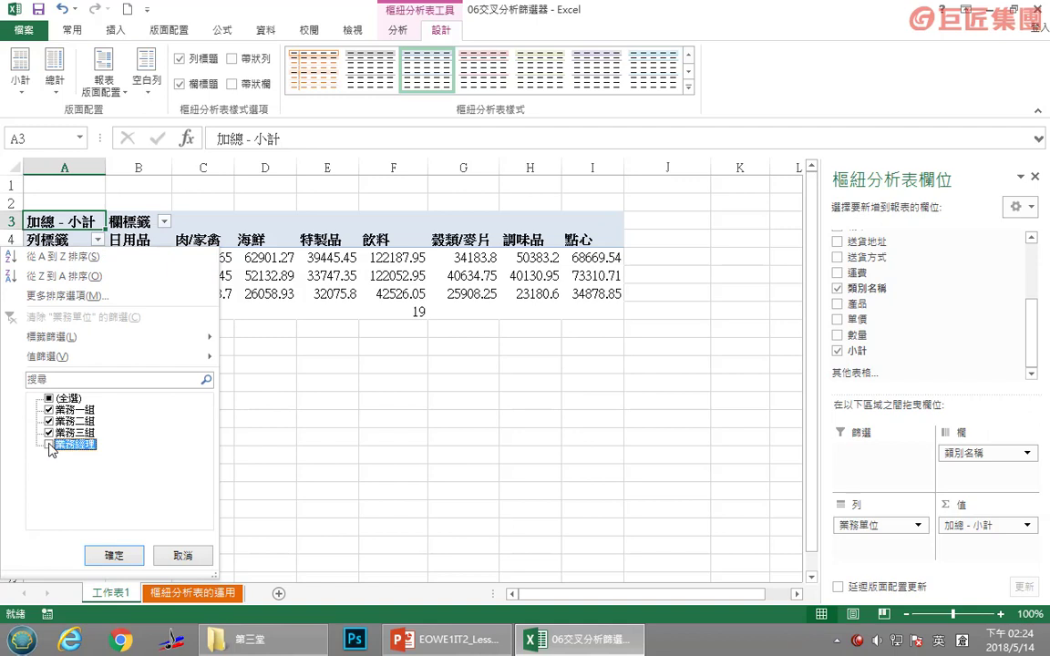
{"action": "left_click", "coordinate": [113, 555]}
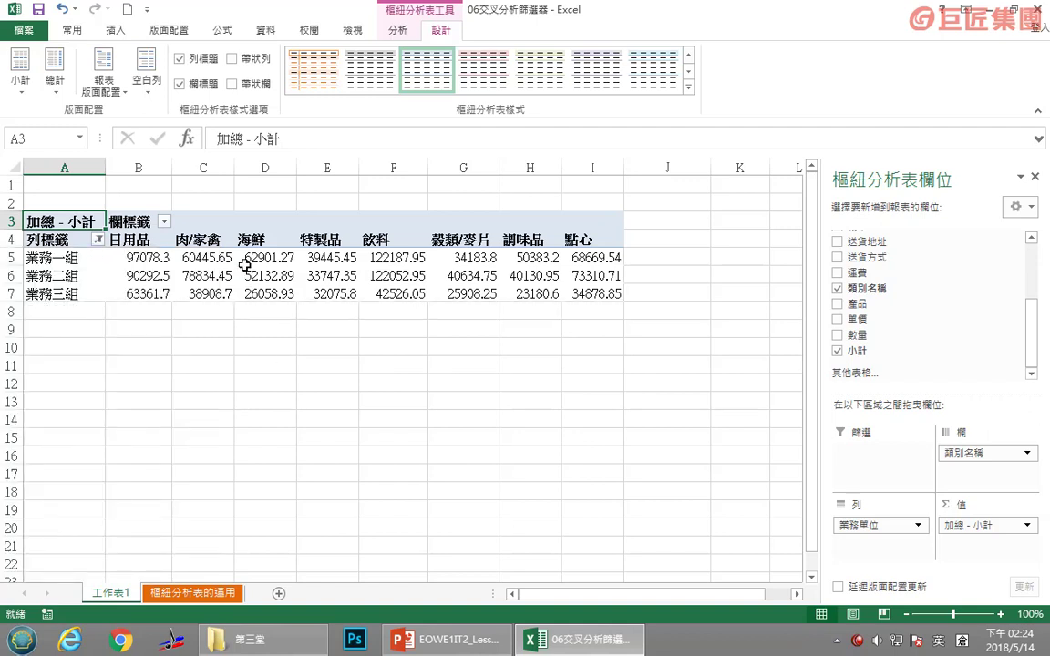
{"action": "left_click_drag", "start_coordinate": [246, 260], "coordinate": [265, 276]}
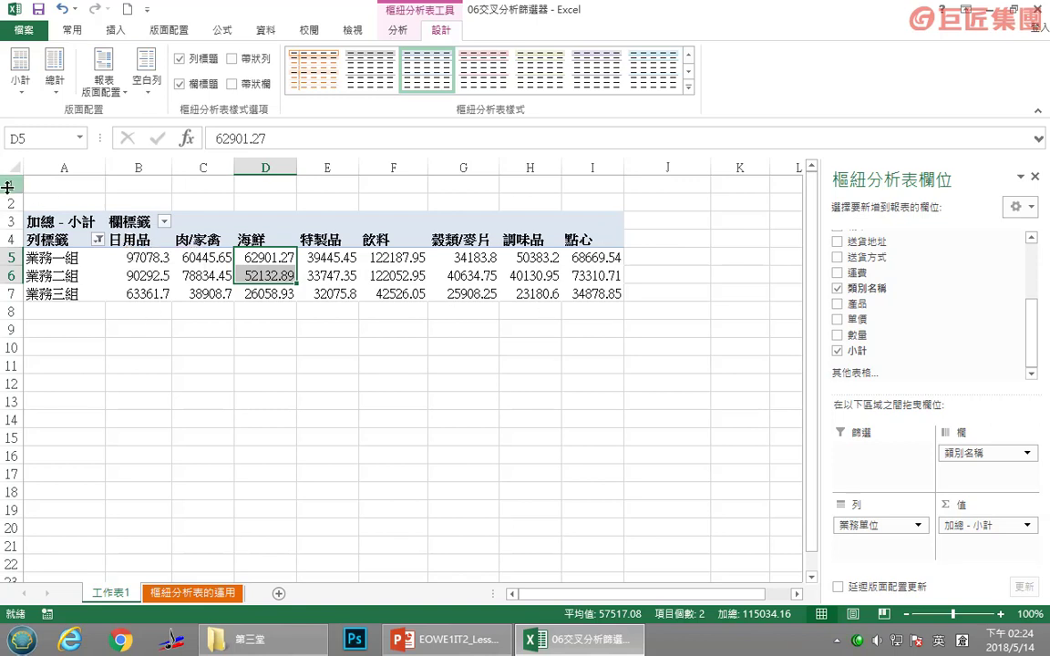
- Insert blank rows above the pivot table until it starts at row 13
{"action": "left_click", "coordinate": [140, 439]}
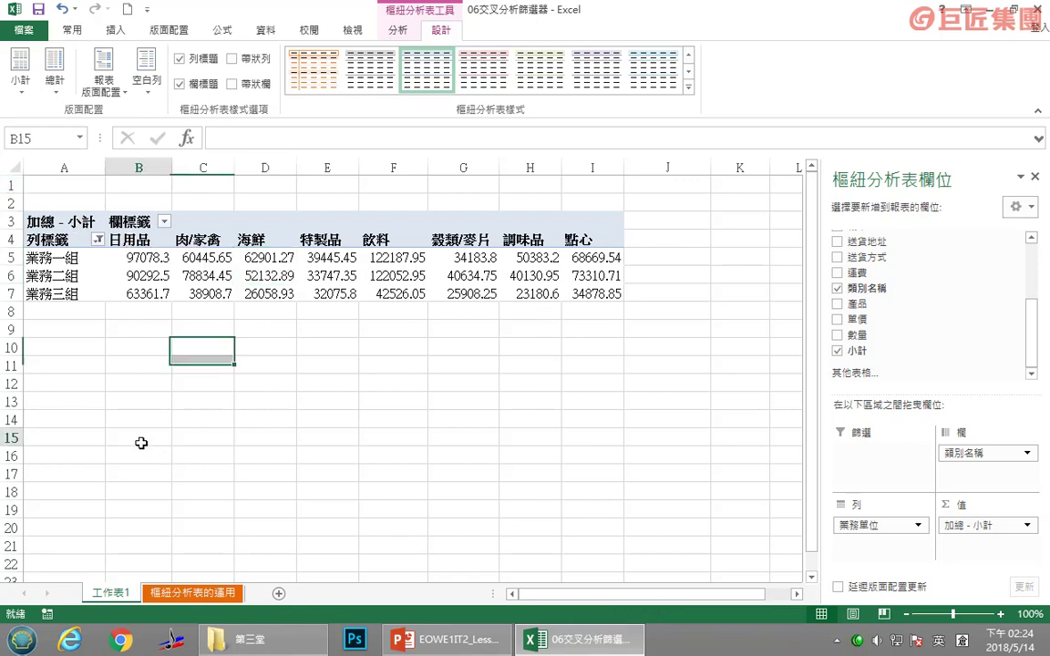
{"action": "left_click_drag", "start_coordinate": [6, 184], "coordinate": [9, 200]}
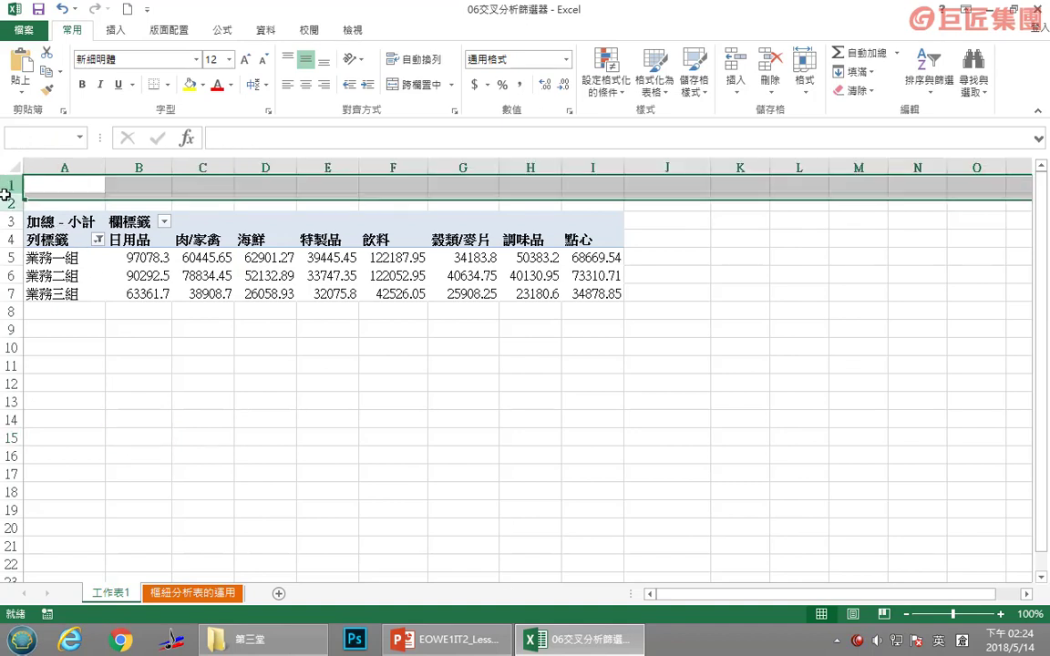
{"action": "right_click", "coordinate": [10, 194]}
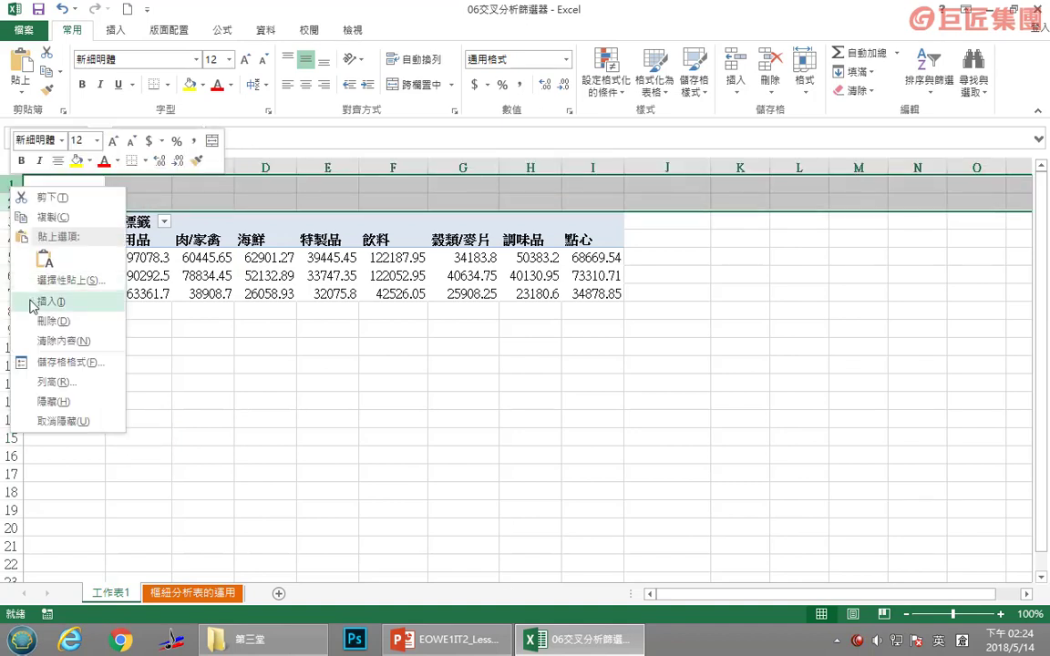
{"action": "left_click", "coordinate": [50, 301]}
{"action": "left_click_drag", "start_coordinate": [8, 184], "coordinate": [9, 239]}
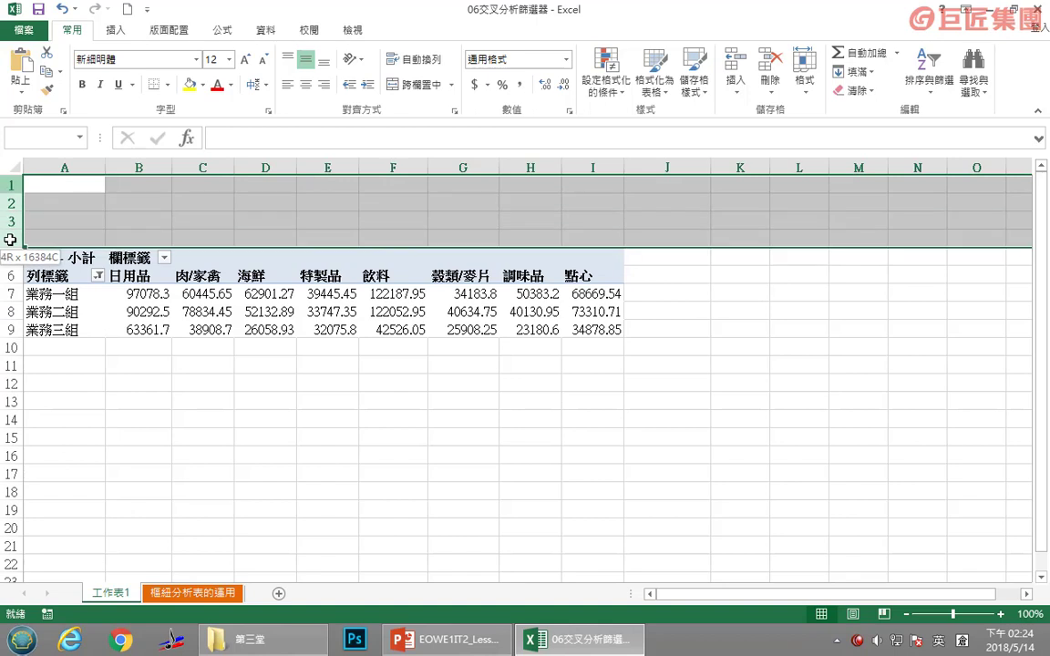
{"action": "right_click", "coordinate": [11, 196]}
{"action": "left_click", "coordinate": [61, 318]}
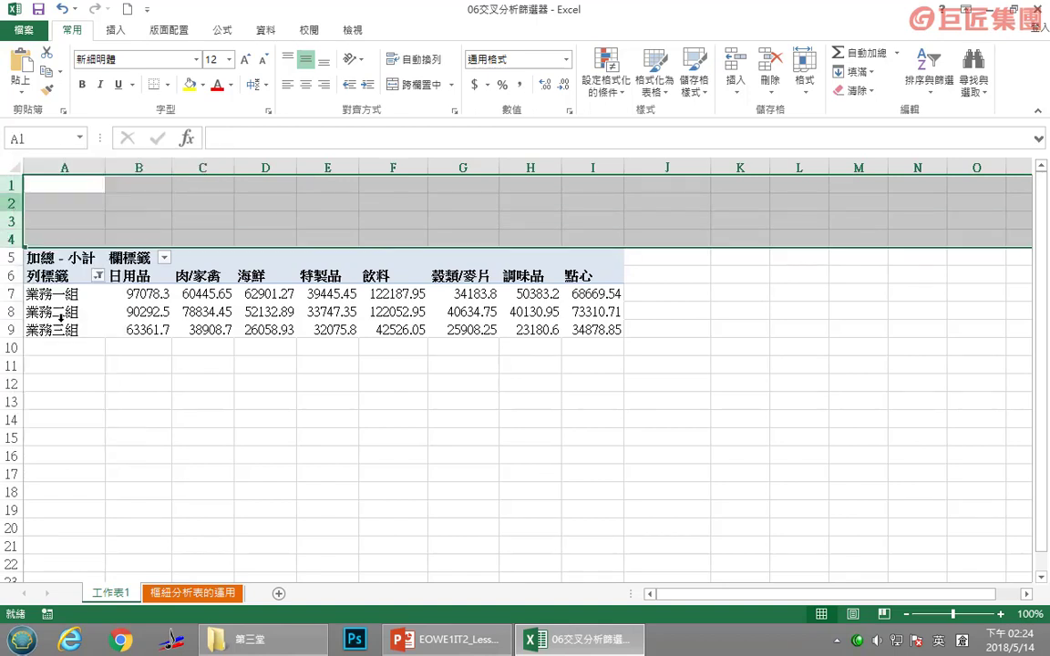
{"action": "right_click", "coordinate": [21, 224]}
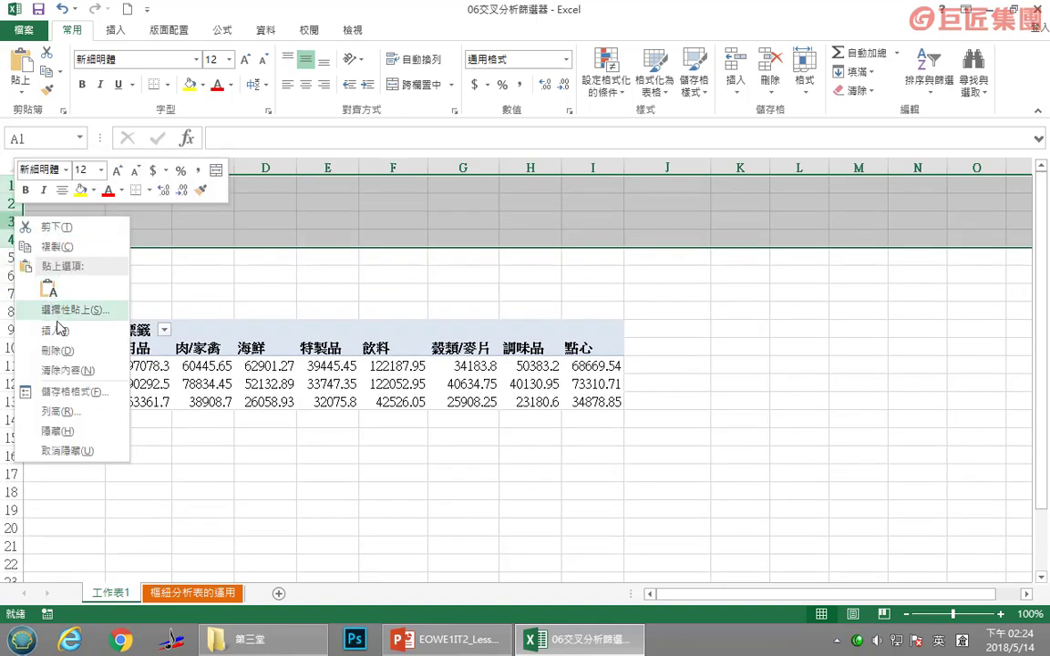
{"action": "left_click", "coordinate": [54, 331]}
{"action": "left_click", "coordinate": [305, 542]}
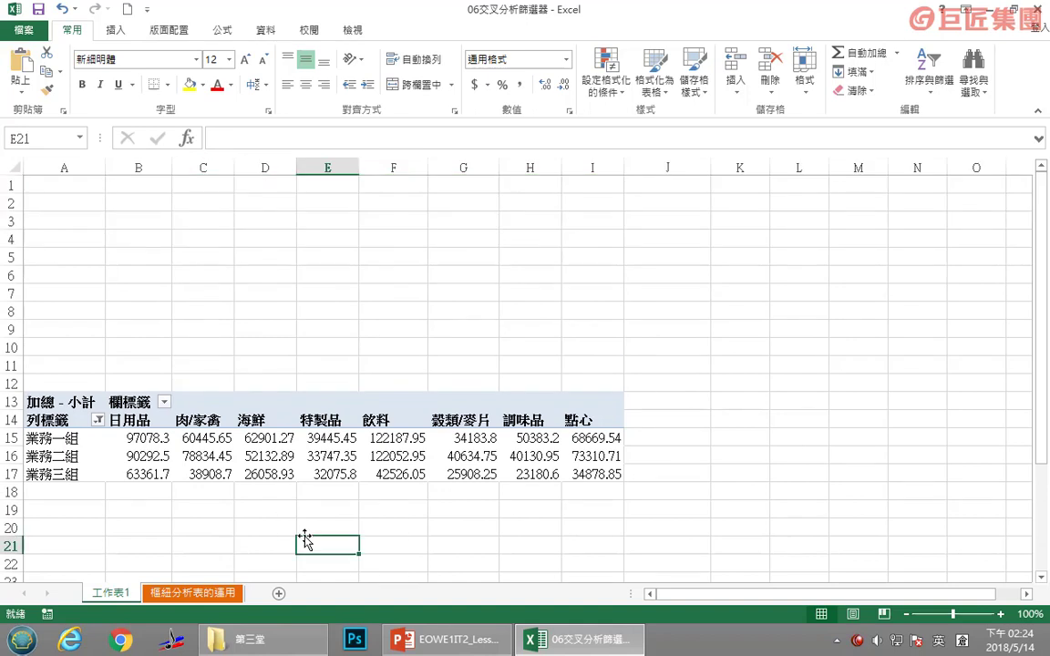
- Apply a dark-red PivotTable style to the pivot table
{"action": "left_click", "coordinate": [139, 437]}
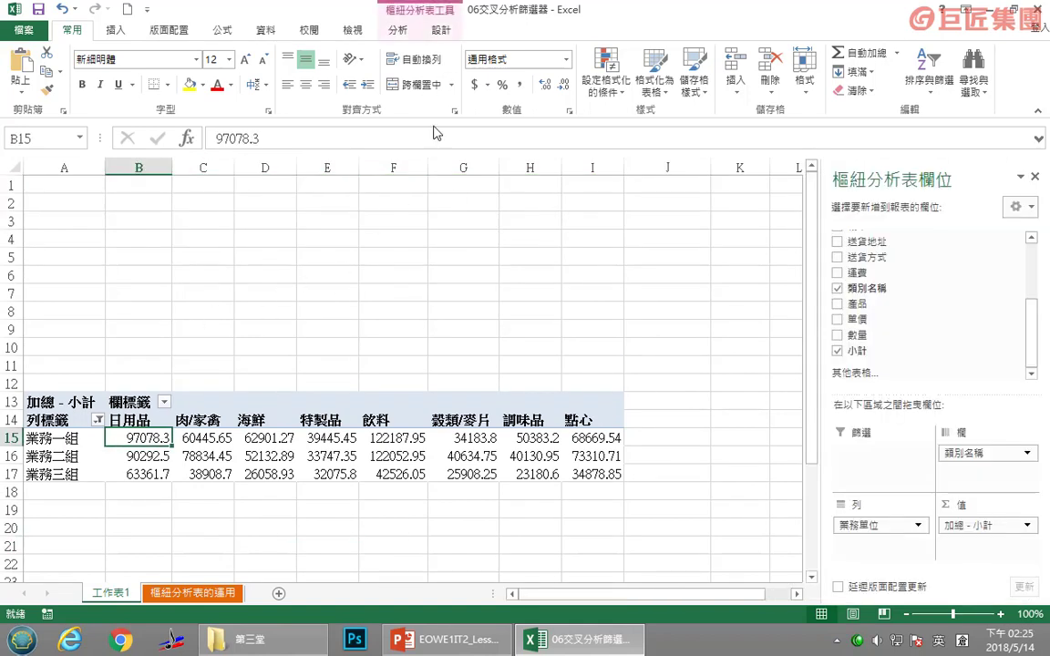
{"action": "left_click", "coordinate": [440, 33]}
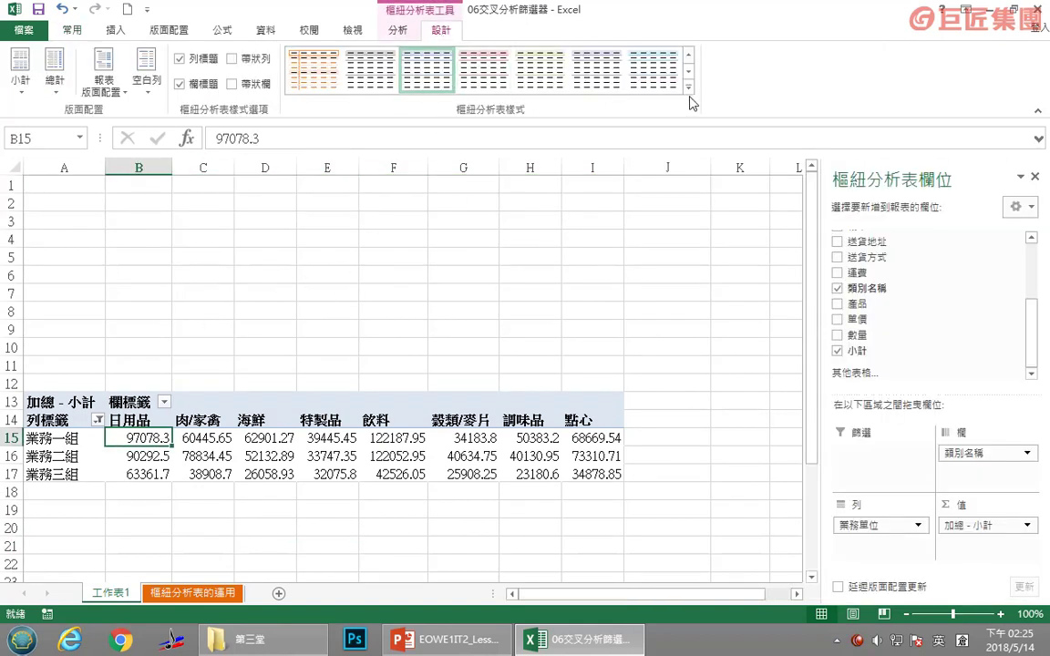
{"action": "left_click", "coordinate": [688, 97]}
{"action": "left_click", "coordinate": [427, 342]}
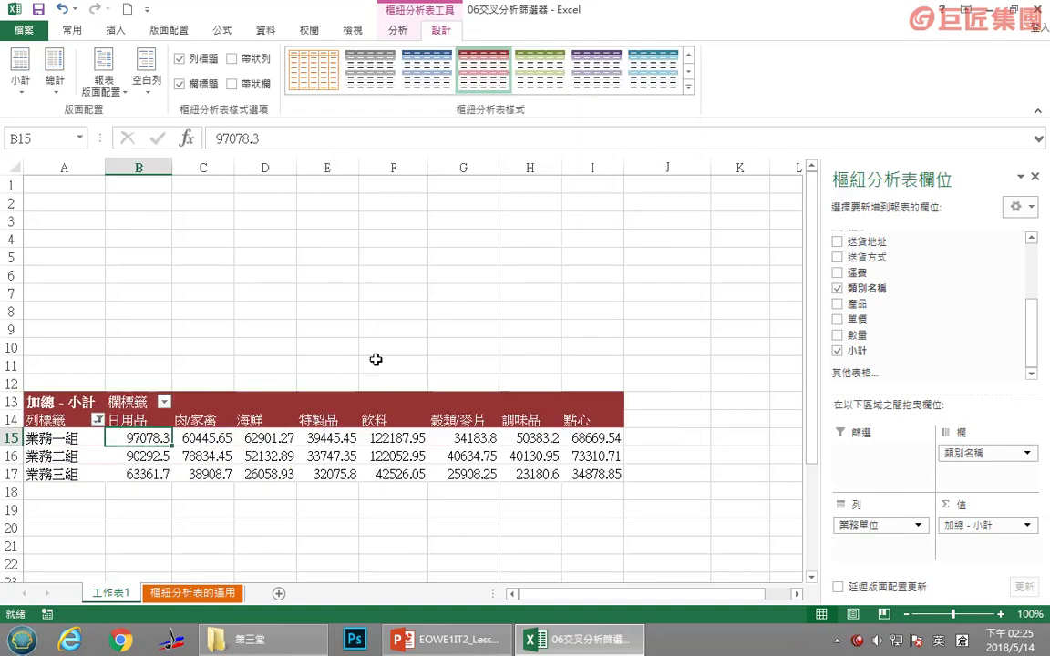
{"action": "left_click", "coordinate": [57, 422]}
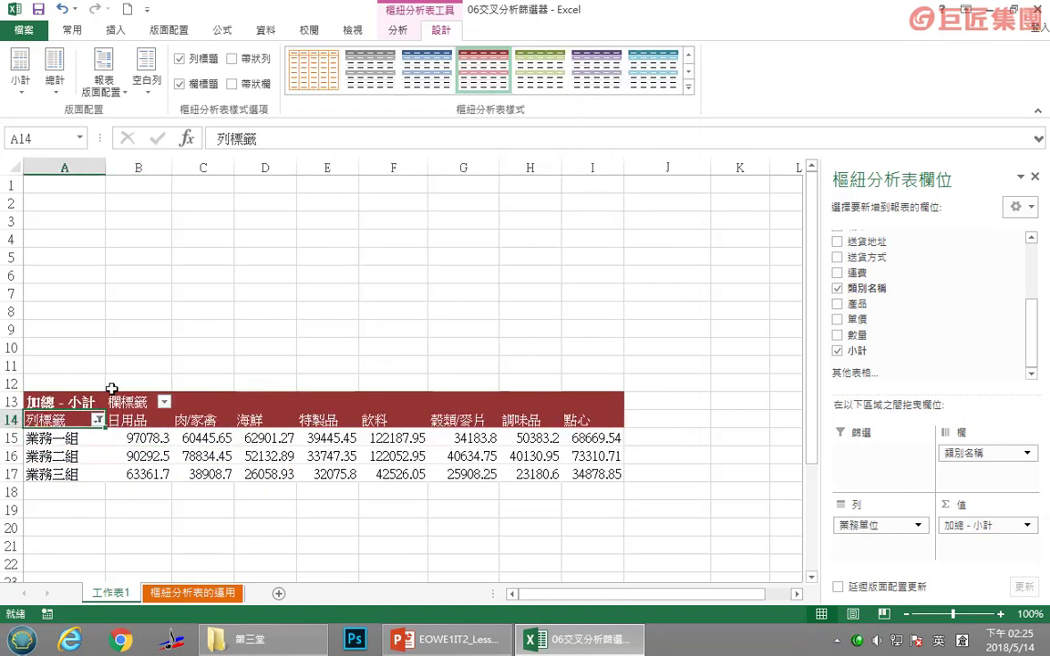
- Rename the pivot's row header 列標籤 to 組別
{"action": "double_click", "coordinate": [272, 135]}
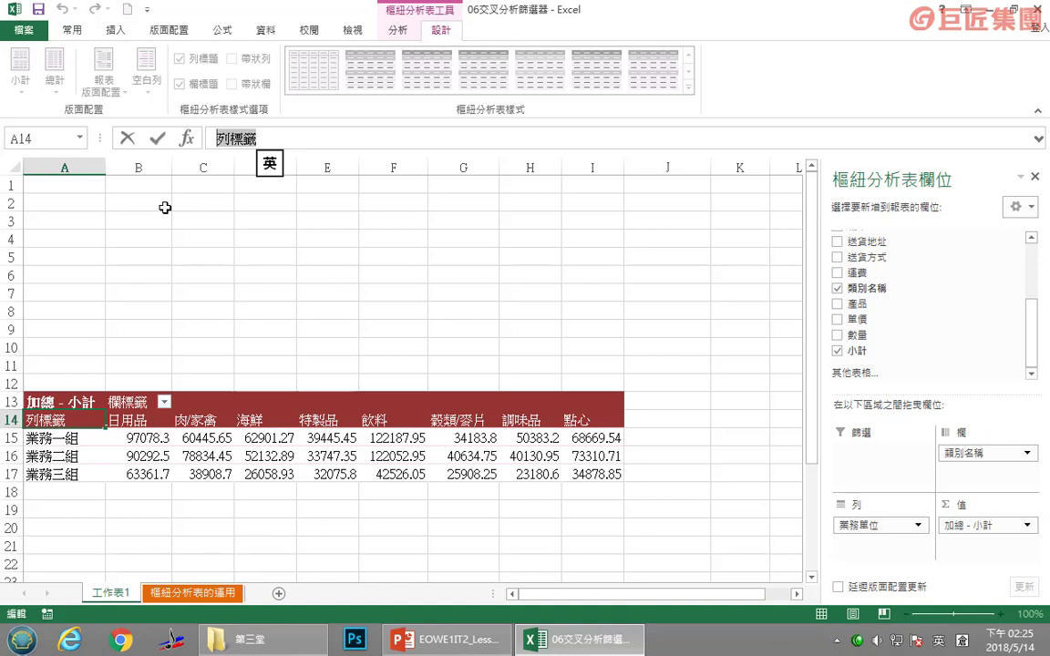
{"action": "type", "text": "組"}
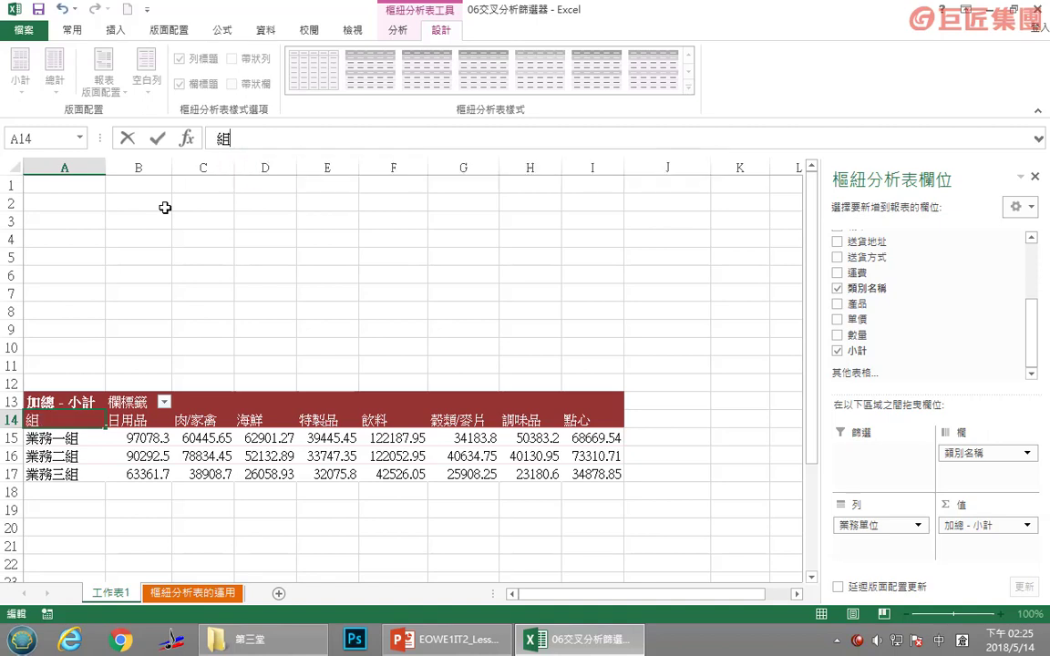
{"action": "type", "text": "別"}
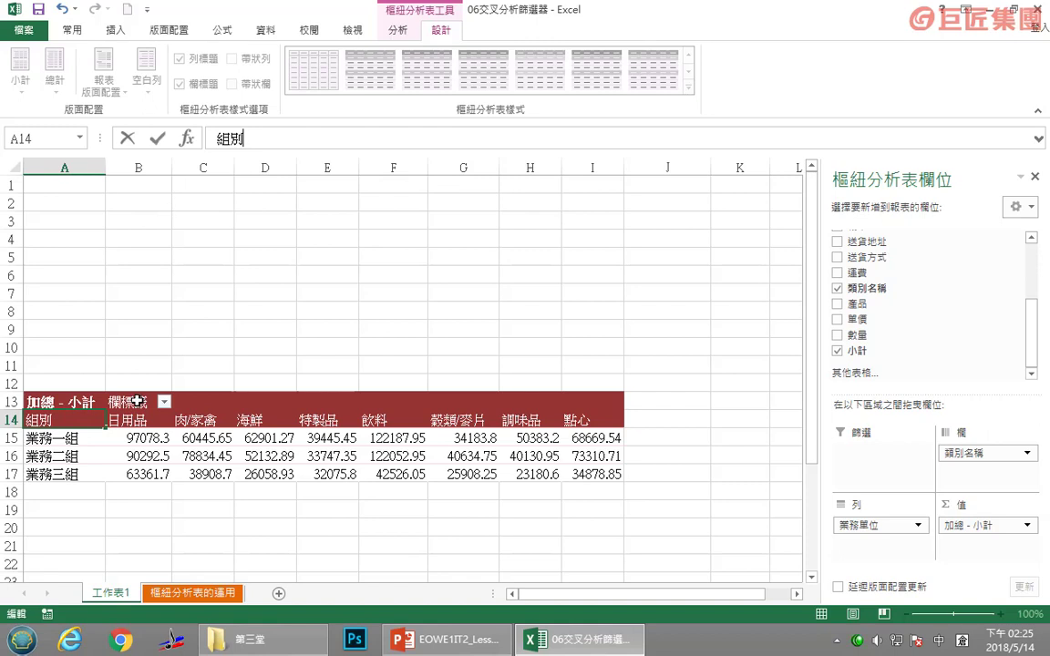
{"action": "left_click", "coordinate": [136, 402]}
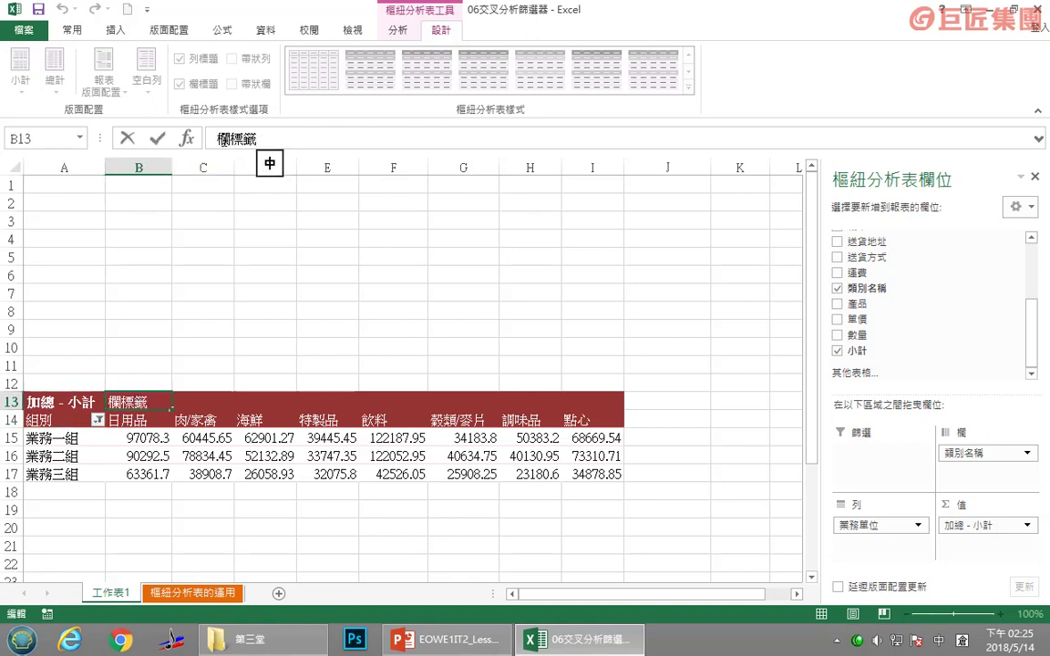
- Rename the pivot's column header 欄標籤 to 產品類別
{"action": "double_click", "coordinate": [223, 139]}
{"action": "type", "text": "產品火"}
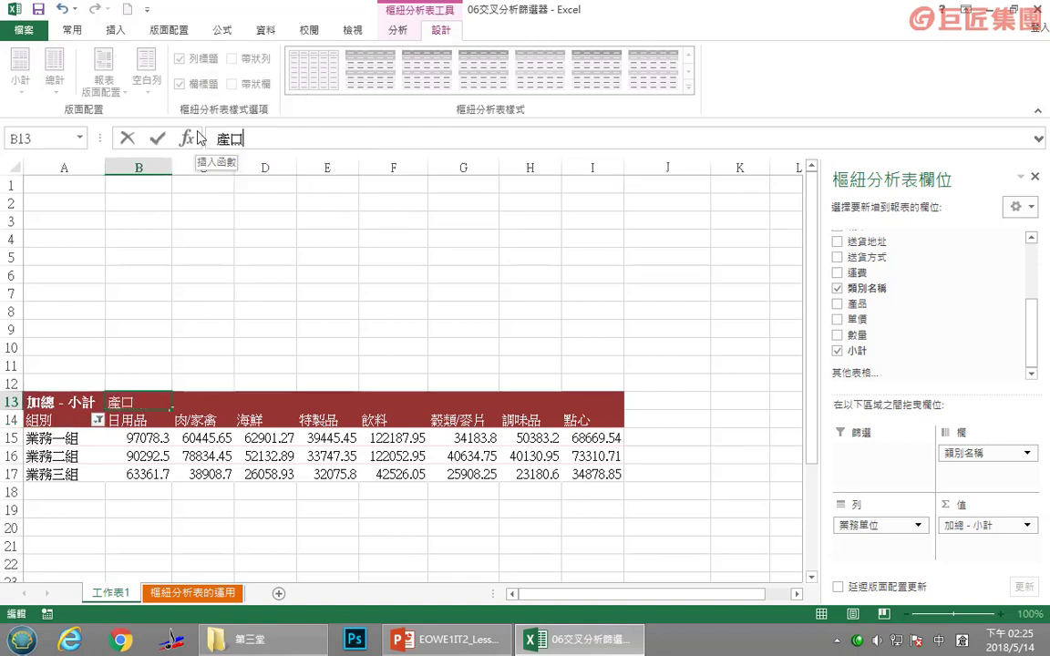
{"action": "type", "text": "類別"}
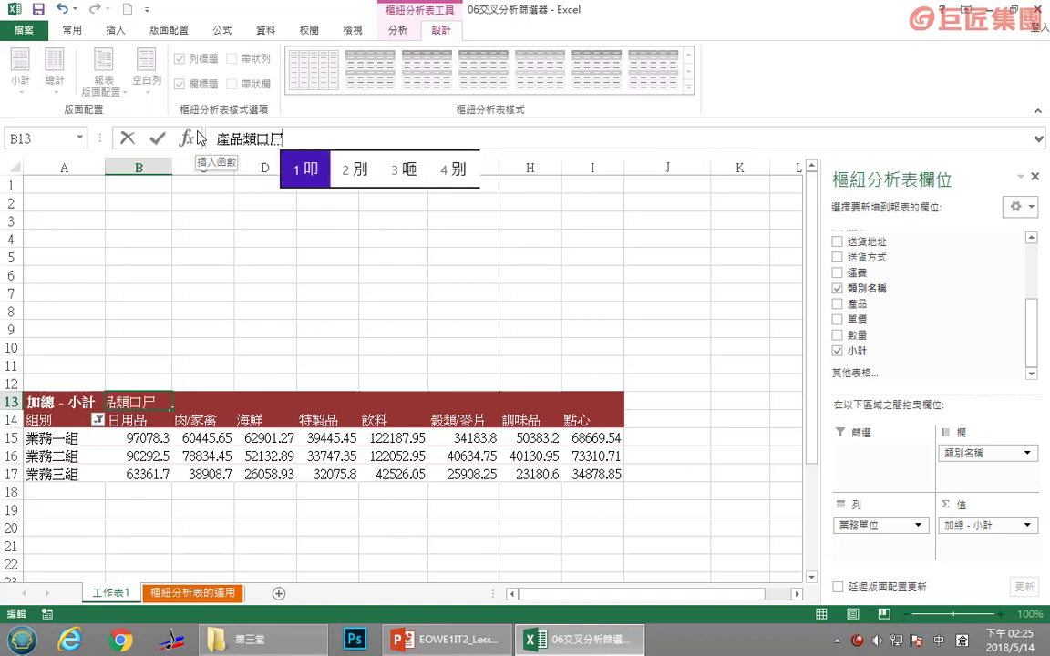
{"action": "left_click", "coordinate": [150, 471]}
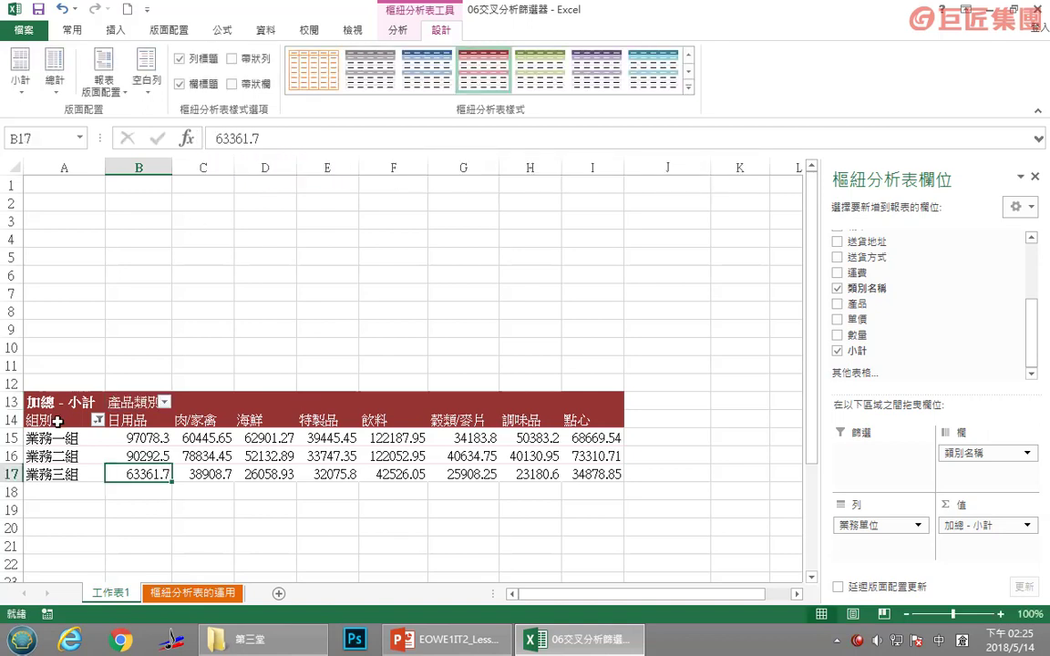
{"action": "left_click_drag", "start_coordinate": [56, 441], "coordinate": [58, 471]}
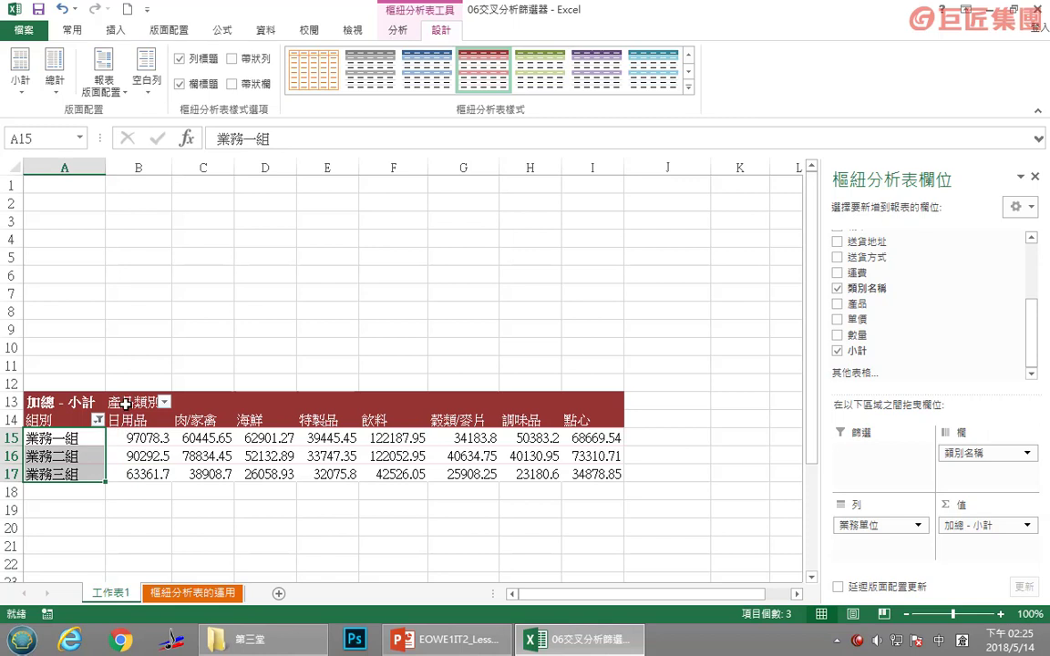
{"action": "left_click", "coordinate": [328, 474]}
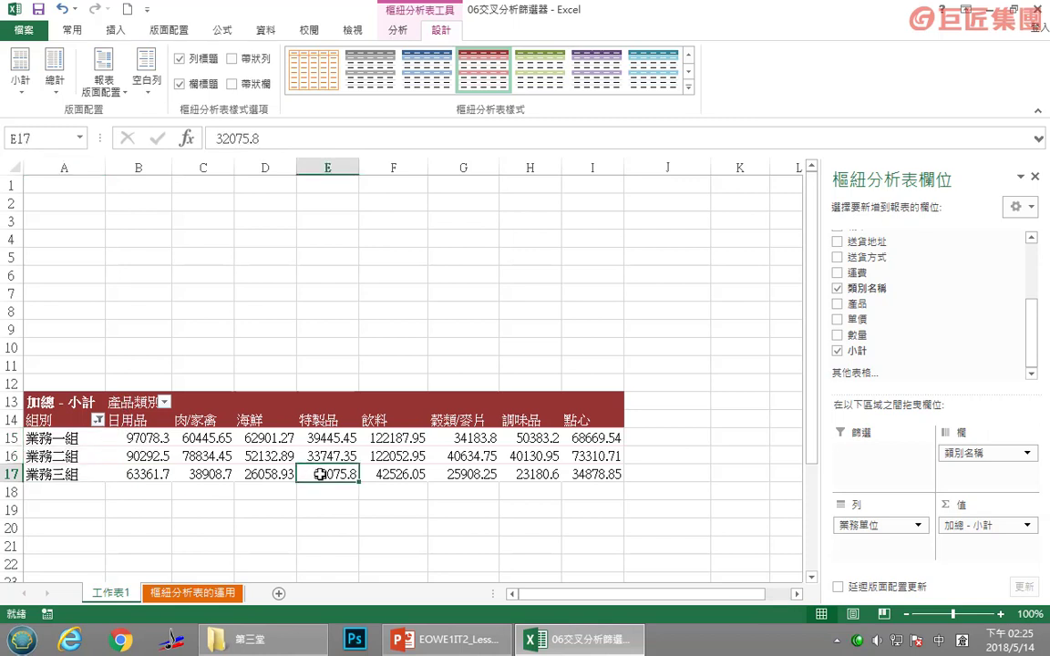
{"action": "left_click", "coordinate": [166, 461]}
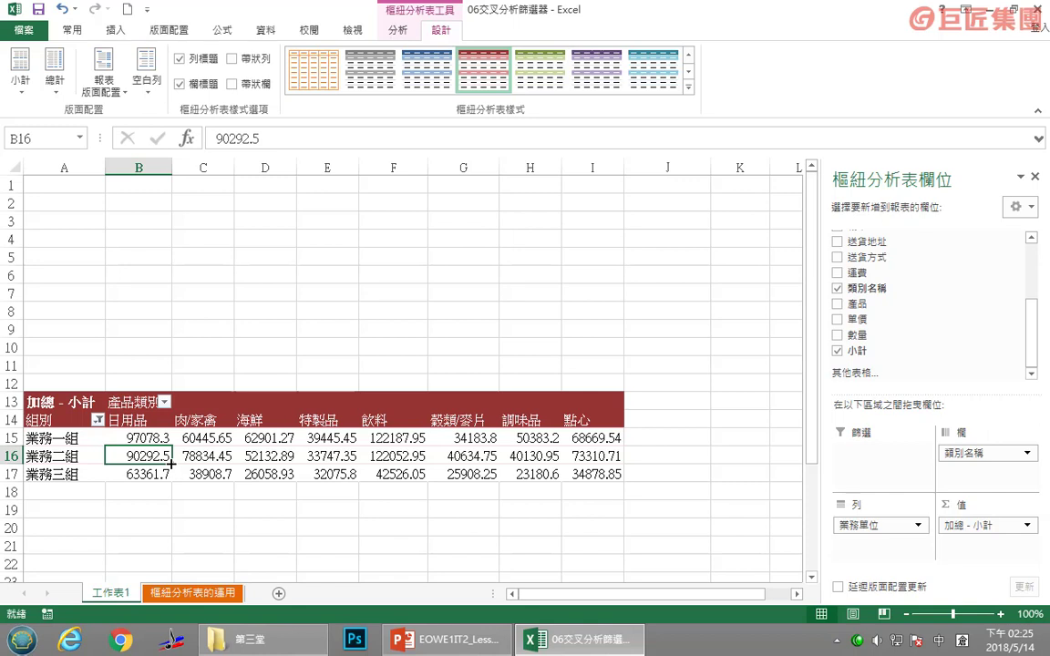
- Insert slicers for the 城市 and 產業 fields from the PivotTable Analyze tools
{"action": "left_click", "coordinate": [392, 31]}
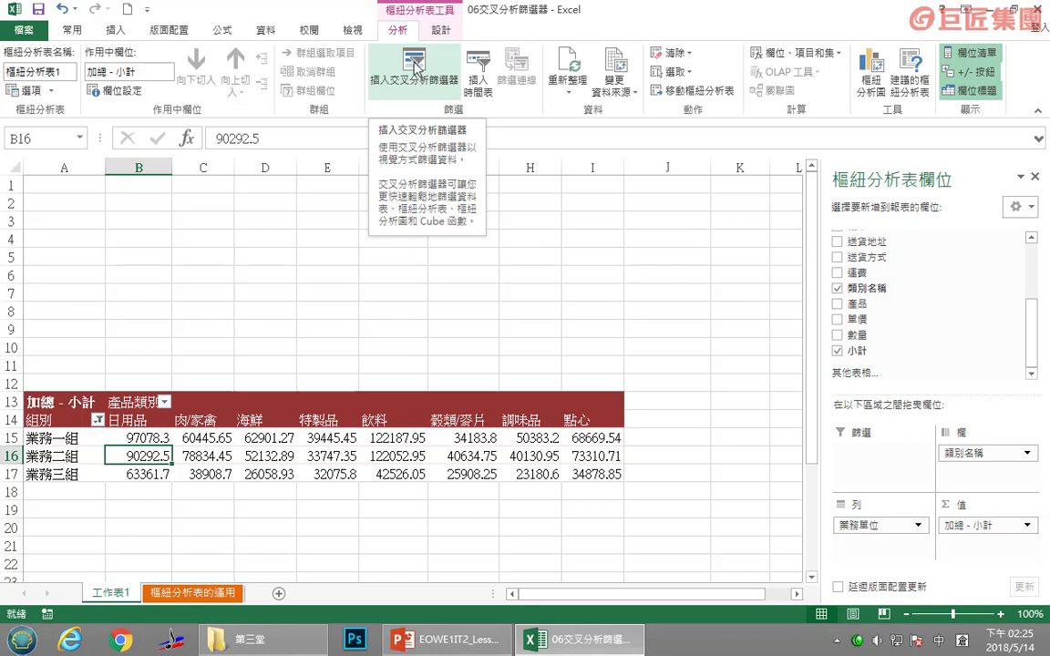
{"action": "left_click", "coordinate": [416, 66]}
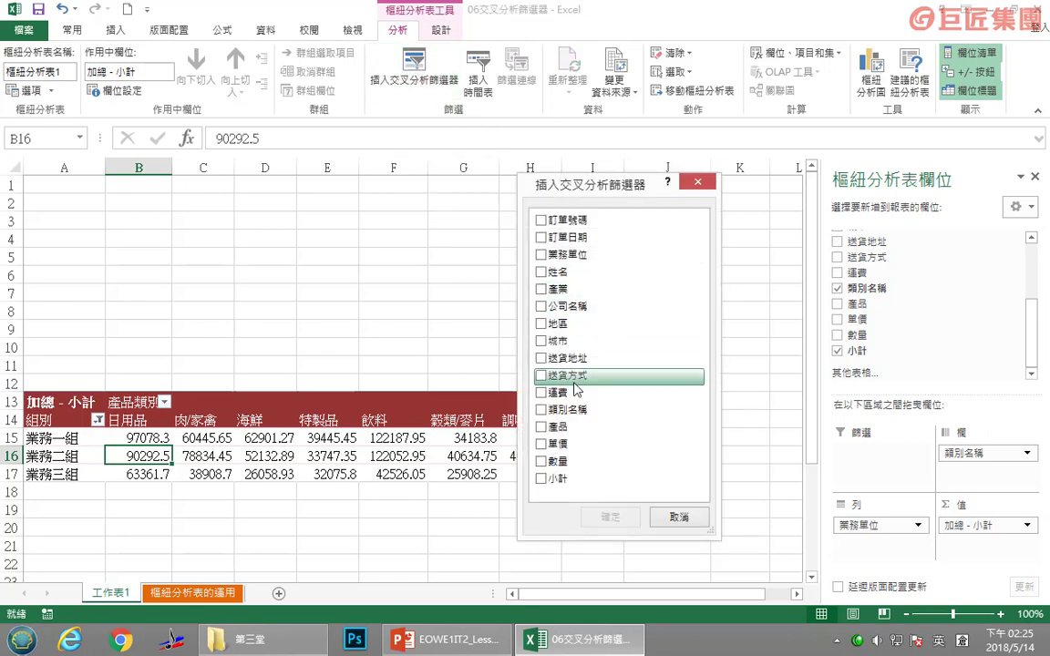
{"action": "left_click", "coordinate": [543, 342]}
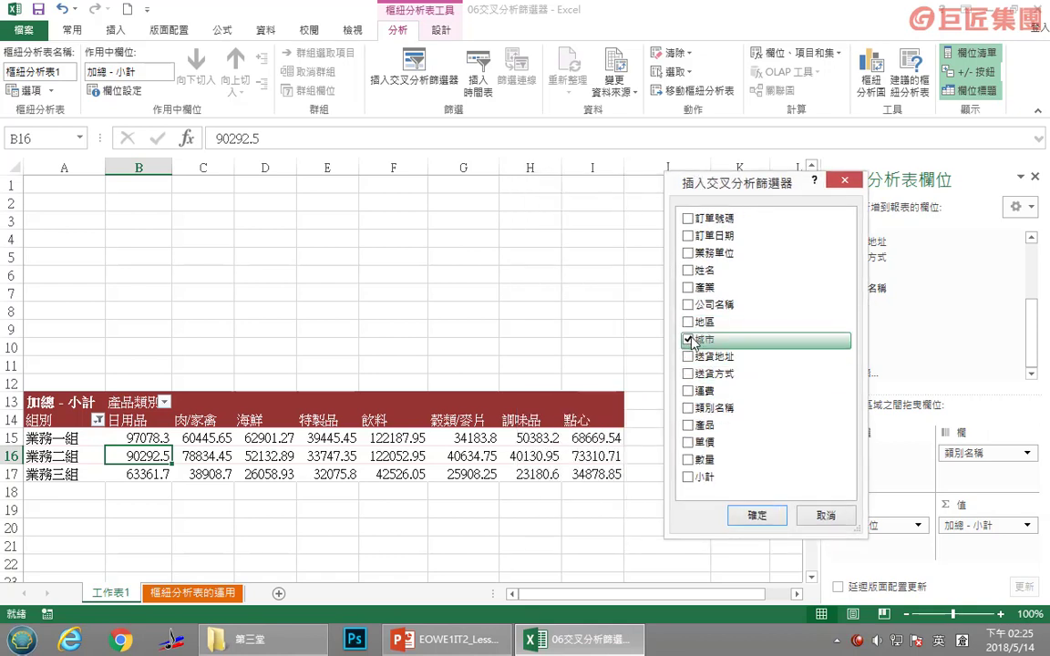
{"action": "left_click", "coordinate": [689, 288]}
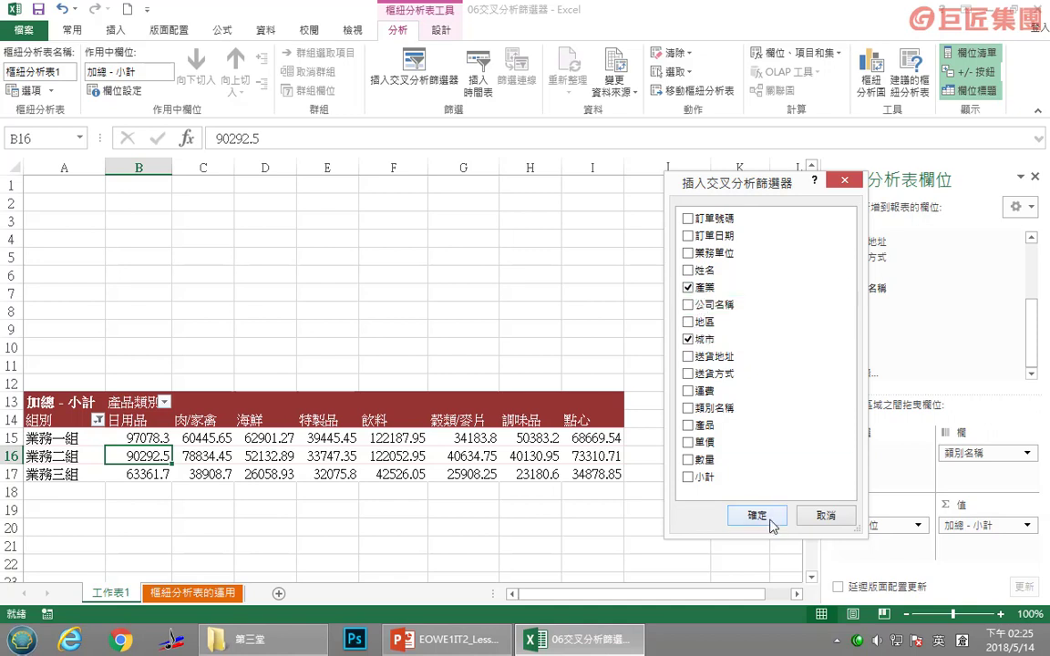
{"action": "left_click", "coordinate": [771, 526]}
- Move the 城市 slicer to the upper left above the pivot, with 產業 lower down
{"action": "mouse_move", "coordinate": [428, 303]}
{"action": "left_mouse_down"}
{"action": "mouse_move", "coordinate": [611, 308]}
{"action": "mouse_move", "coordinate": [606, 272]}
{"action": "left_mouse_up"}
{"action": "left_click_drag", "start_coordinate": [379, 265], "coordinate": [381, 343]}
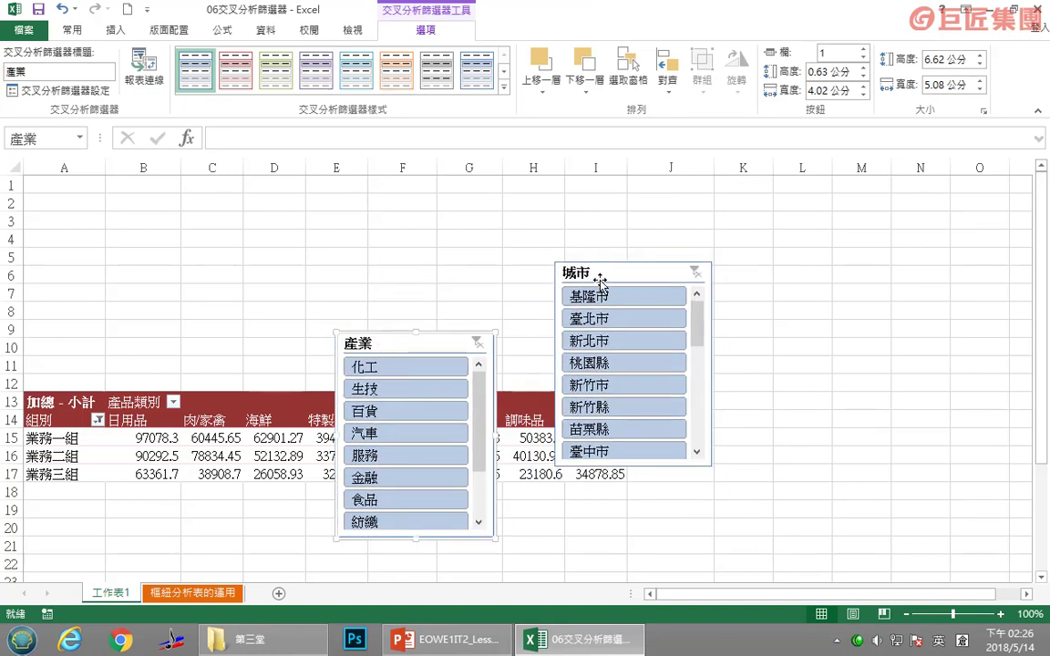
{"action": "left_click_drag", "start_coordinate": [600, 284], "coordinate": [131, 211]}
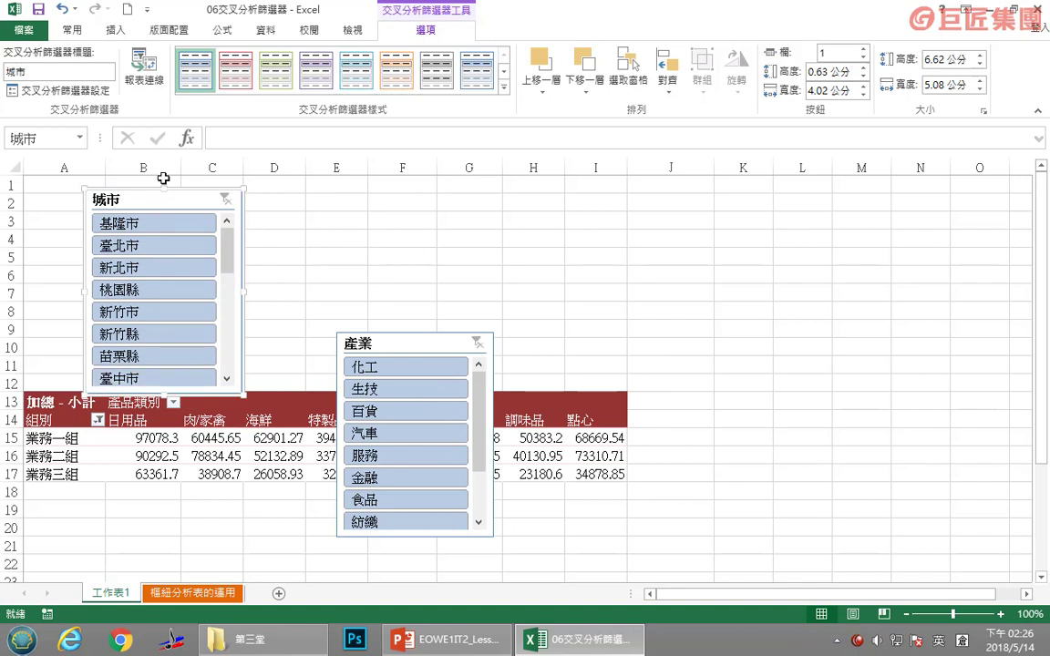
{"action": "mouse_move", "coordinate": [159, 202]}
{"action": "left_mouse_down"}
{"action": "mouse_move", "coordinate": [381, 297]}
{"action": "mouse_move", "coordinate": [141, 208]}
{"action": "mouse_move", "coordinate": [175, 215]}
{"action": "left_mouse_up"}
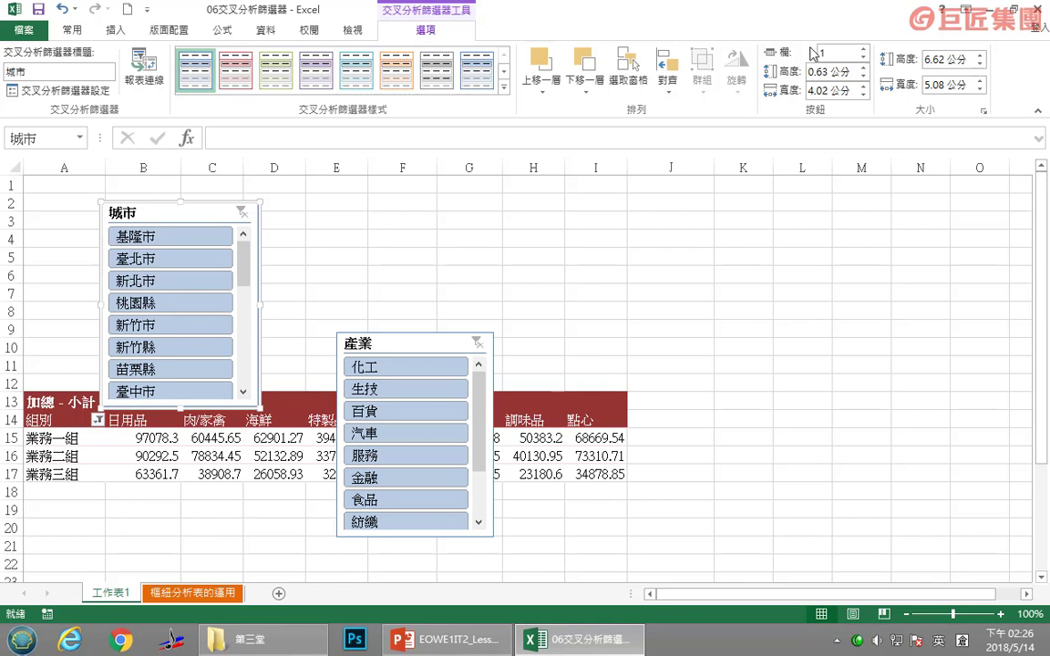
- Set the 城市 slicer to lay out its buttons in 8 columns
{"action": "left_click", "coordinate": [837, 54]}
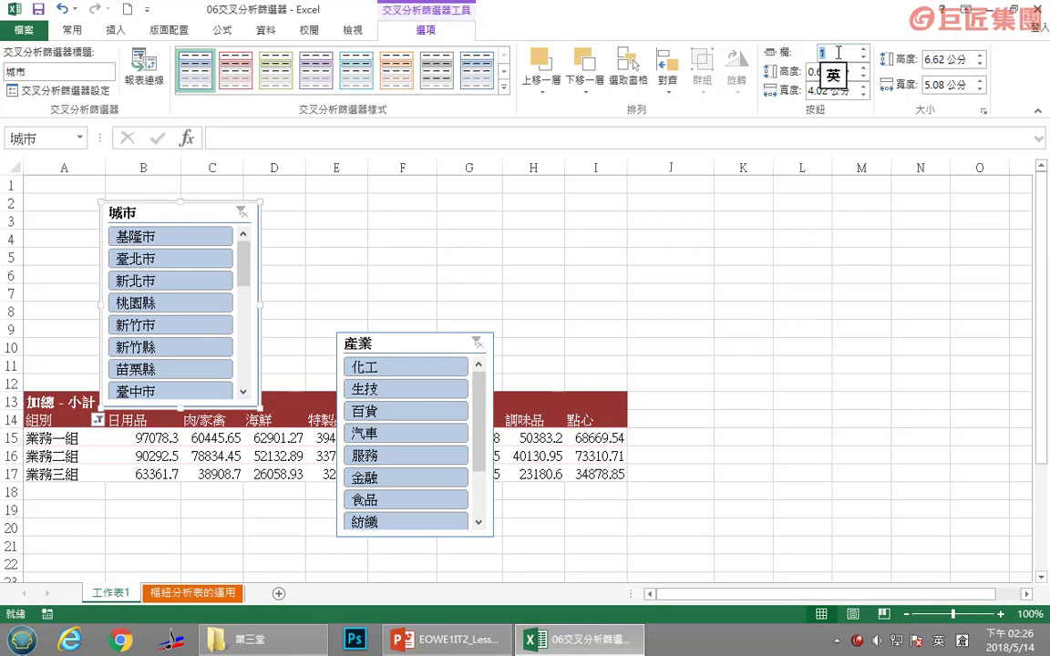
{"action": "type", "text": "8"}
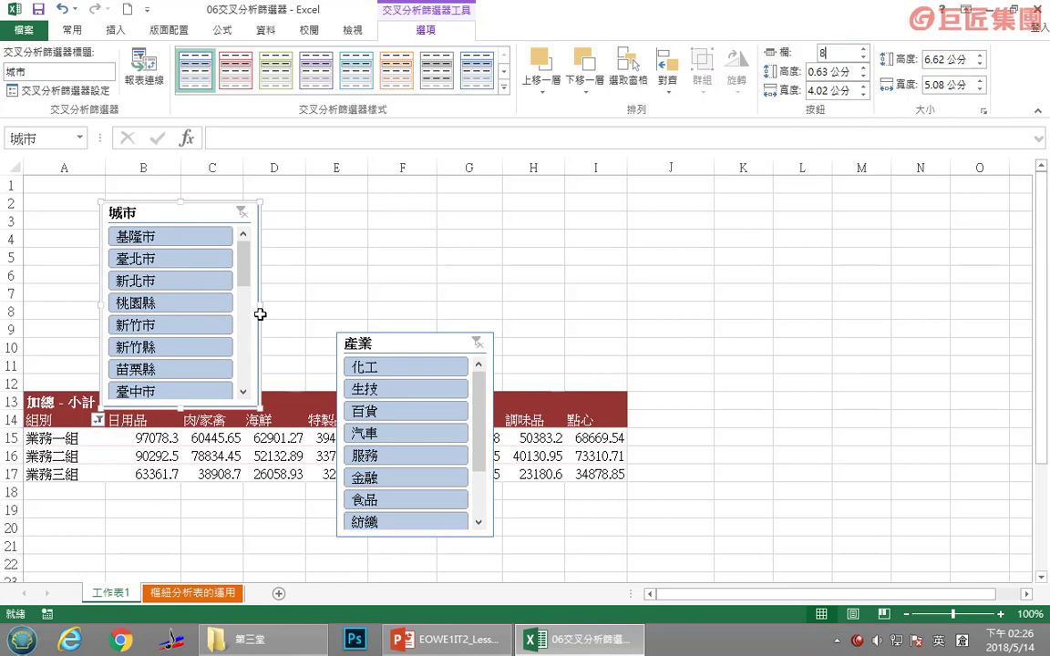
{"action": "left_click", "coordinate": [290, 310]}
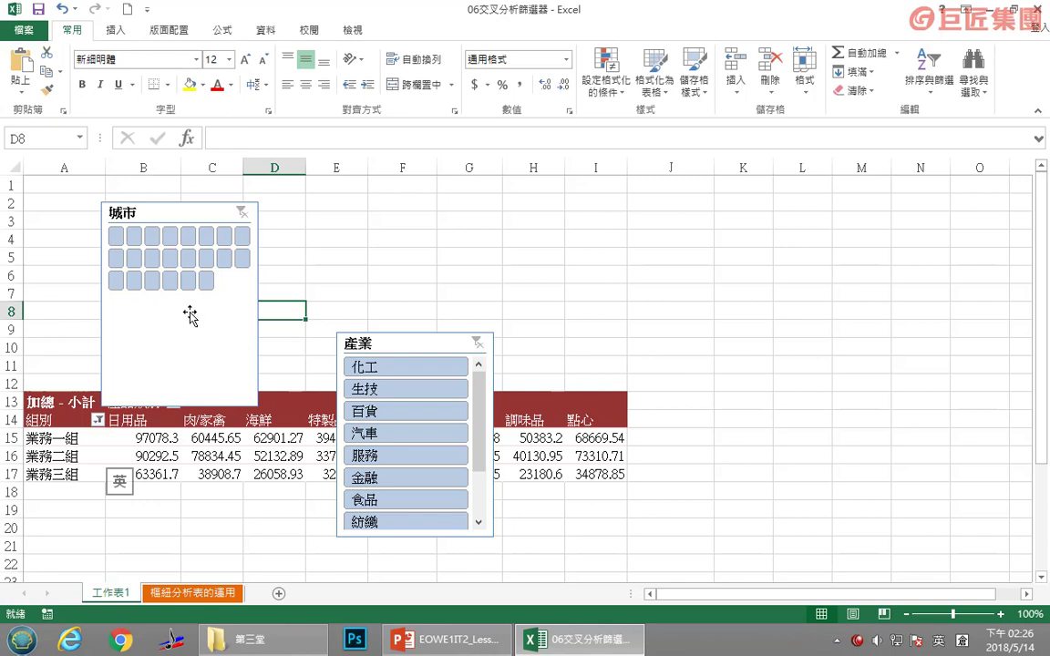
- Resize the 城市 slicer into a wide, short panel and move it to the top-left corner
{"action": "left_click", "coordinate": [250, 337]}
{"action": "mouse_move", "coordinate": [255, 402]}
{"action": "left_mouse_down"}
{"action": "mouse_move", "coordinate": [363, 310]}
{"action": "mouse_move", "coordinate": [637, 272]}
{"action": "left_mouse_up"}
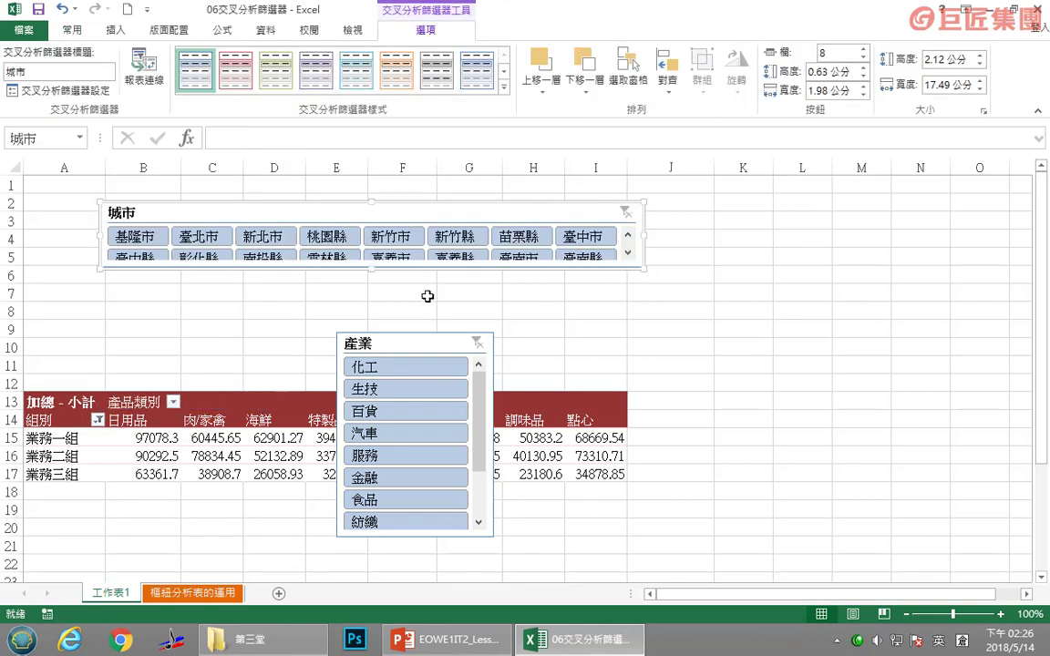
{"action": "left_click_drag", "start_coordinate": [371, 269], "coordinate": [371, 296]}
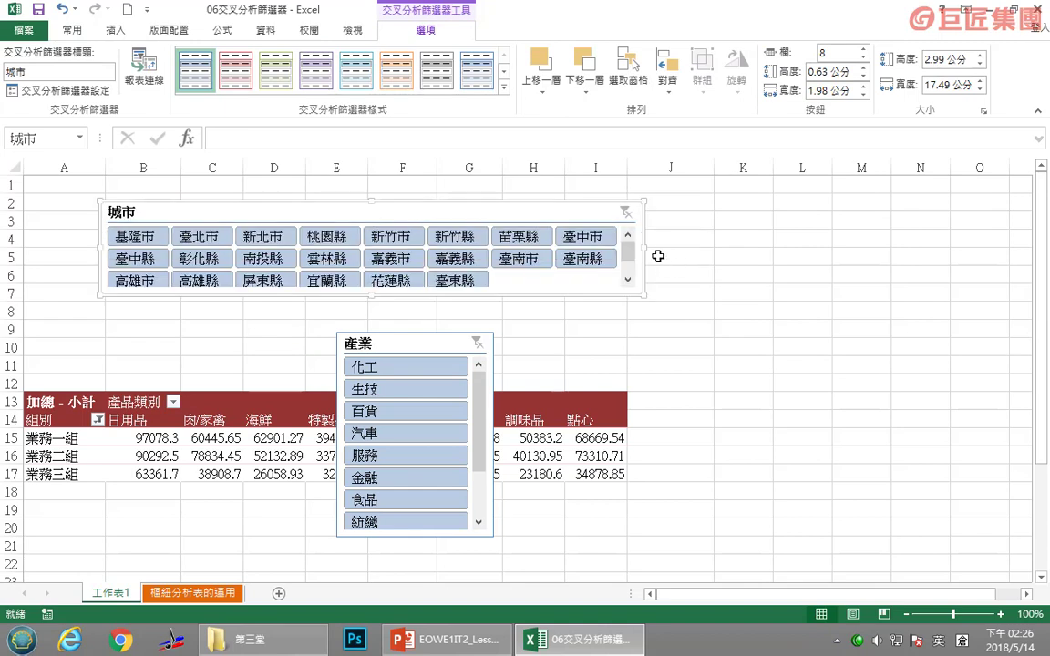
{"action": "left_click_drag", "start_coordinate": [645, 252], "coordinate": [703, 251]}
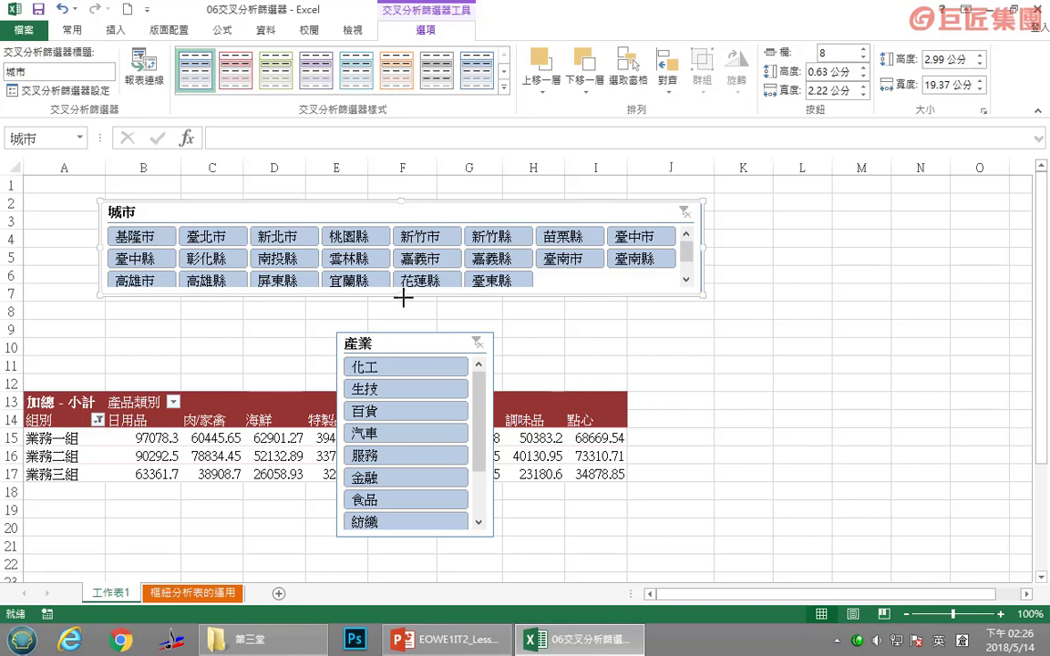
{"action": "left_click_drag", "start_coordinate": [402, 296], "coordinate": [402, 311]}
{"action": "left_click_drag", "start_coordinate": [278, 203], "coordinate": [206, 182]}
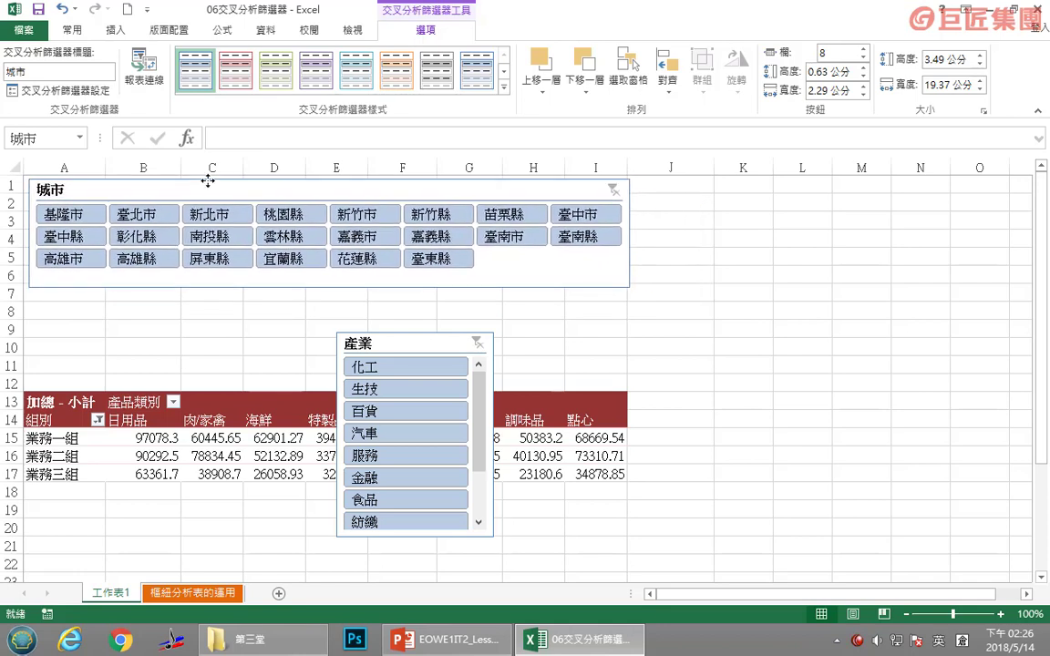
- Give the 城市 slicer an orange style and set the 產業 slicer to 8 button columns
{"action": "left_click", "coordinate": [398, 73]}
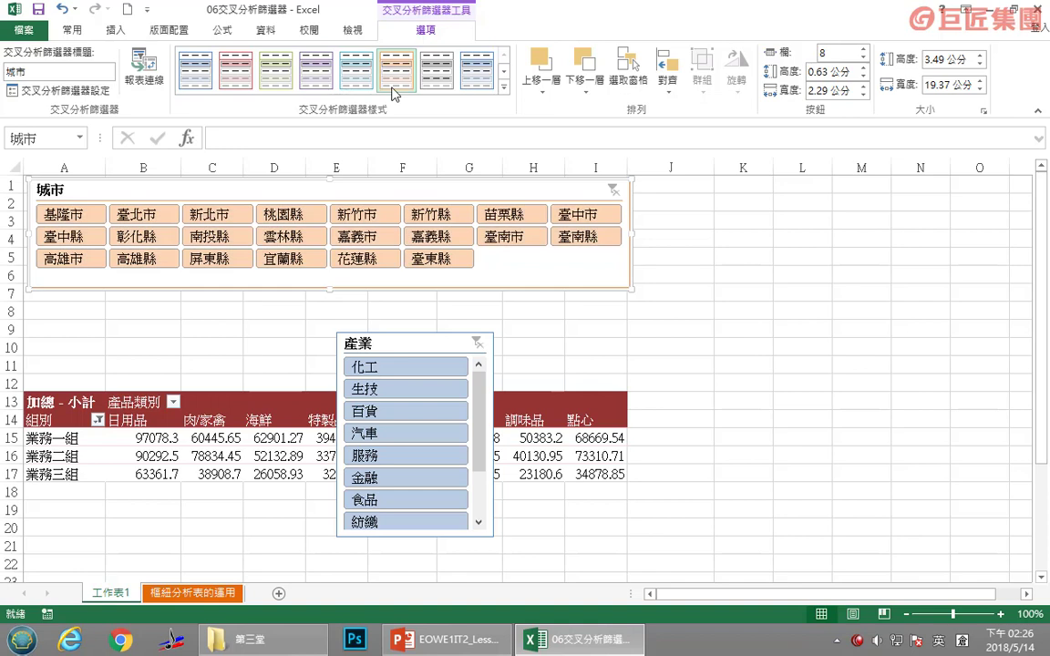
{"action": "left_click", "coordinate": [415, 341]}
{"action": "left_click", "coordinate": [834, 52]}
{"action": "type", "text": "8"}
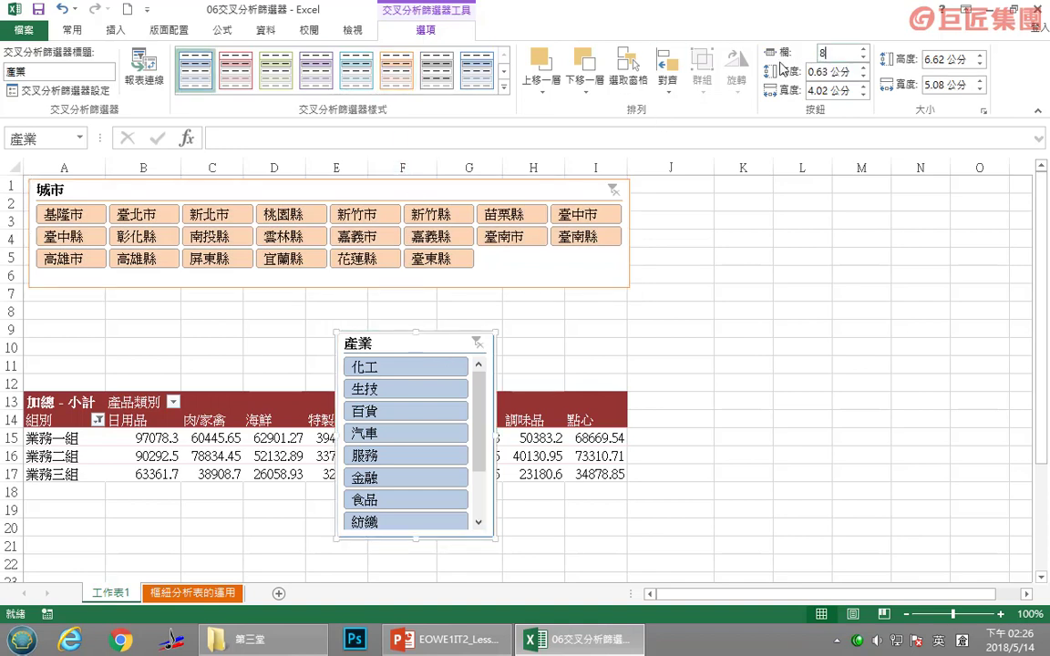
{"action": "key", "text": "Return"}
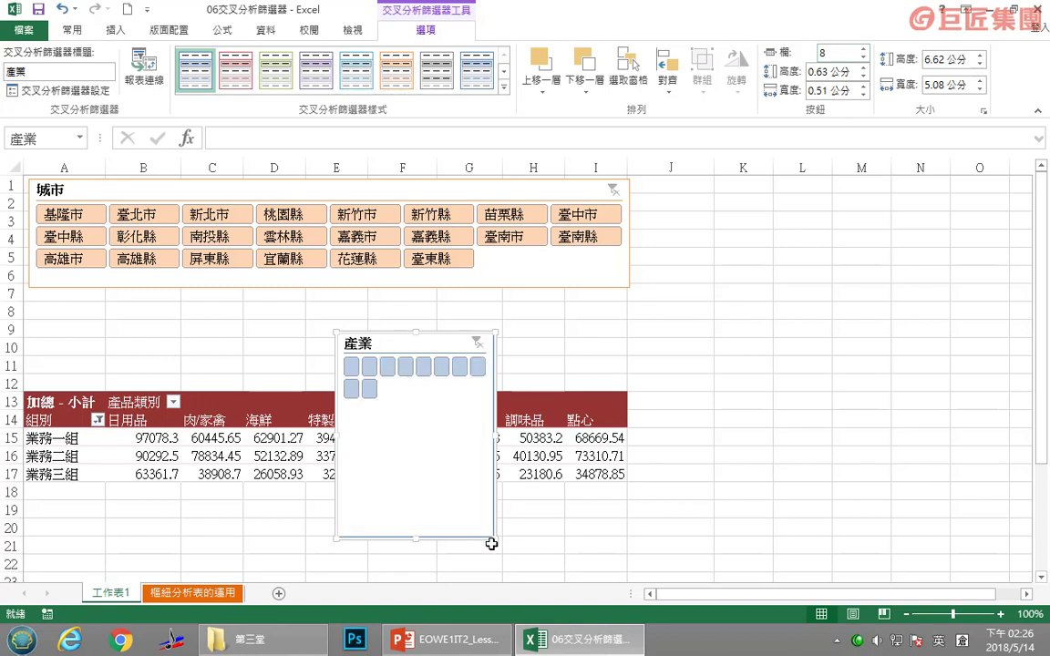
- Resize the 產業 slicer wider and shorter and place it just below the 城市 slicer
{"action": "left_click_drag", "start_coordinate": [496, 540], "coordinate": [827, 436]}
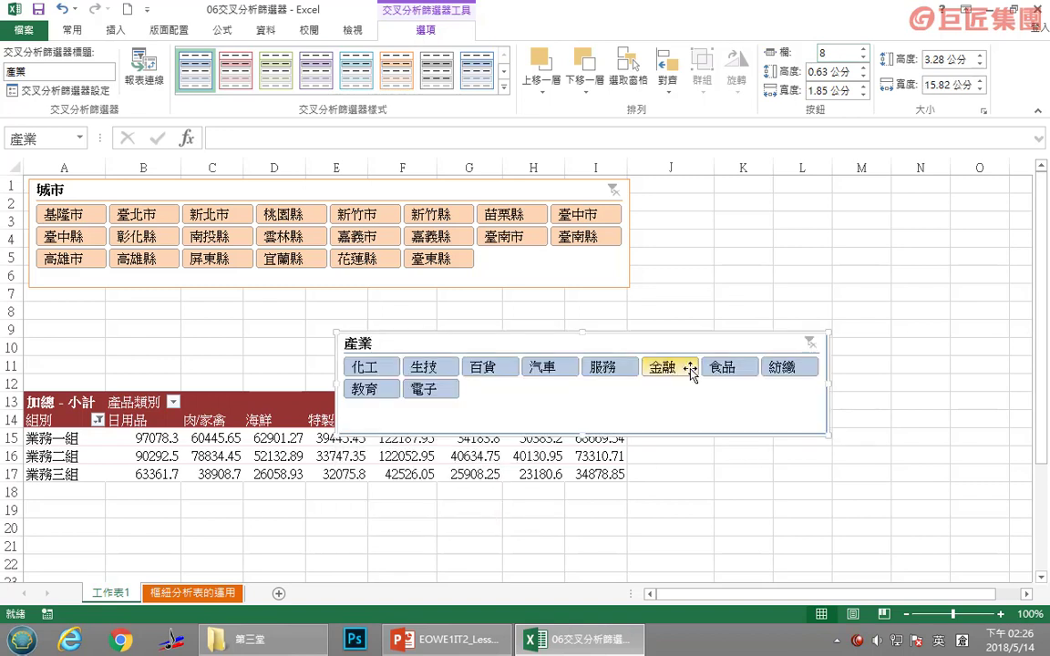
{"action": "left_click_drag", "start_coordinate": [656, 338], "coordinate": [346, 292]}
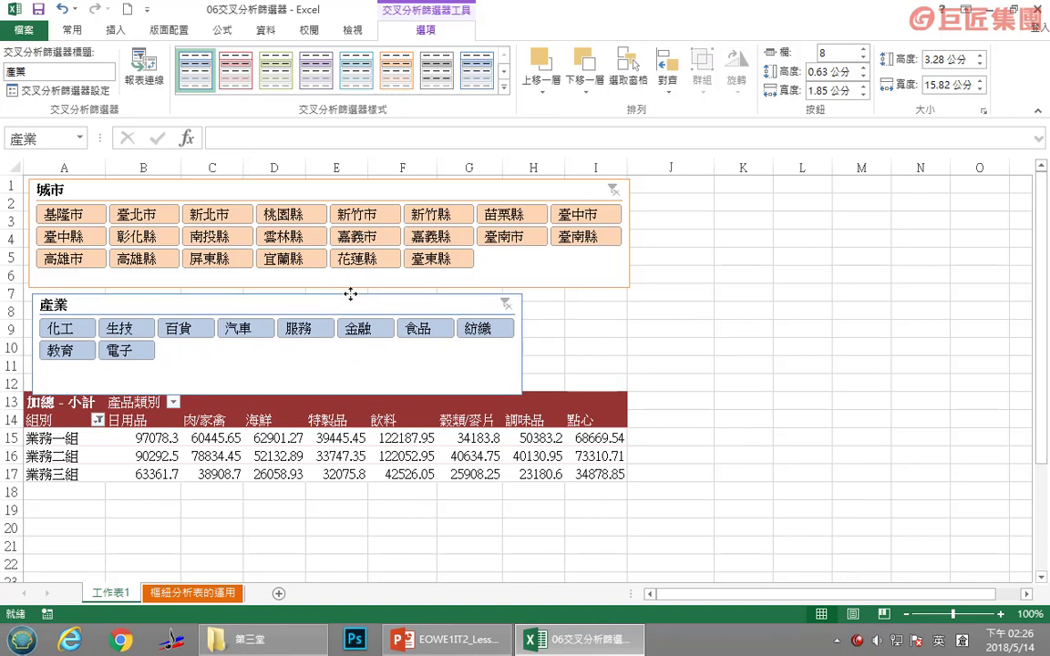
{"action": "left_click_drag", "start_coordinate": [520, 398], "coordinate": [629, 378]}
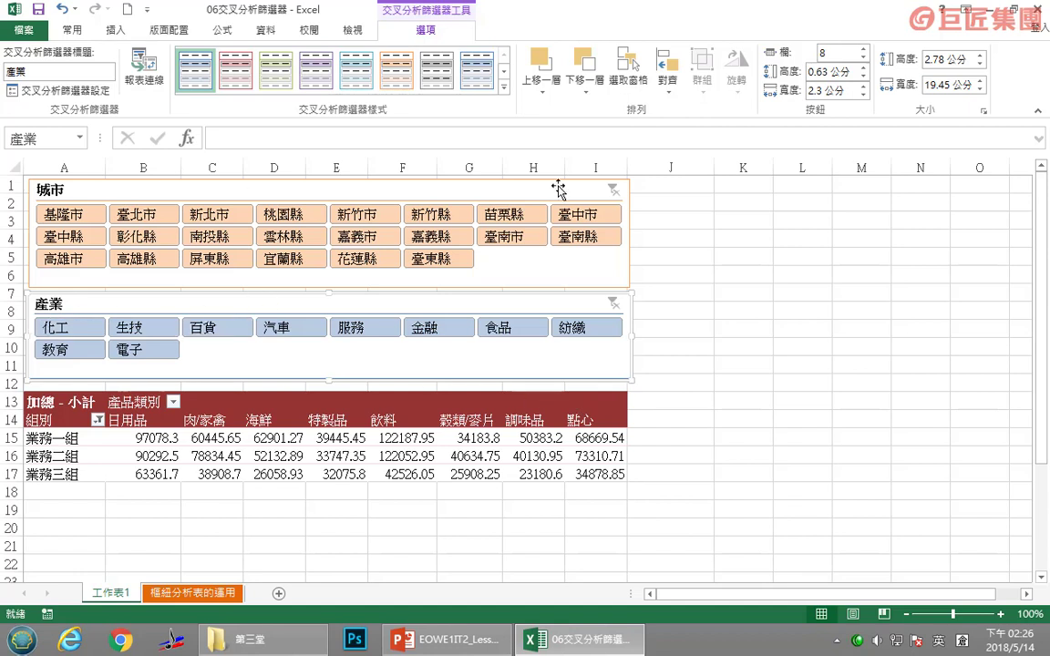
- Set the 城市 slicer's button height to 0.65 cm
{"action": "left_click", "coordinate": [629, 244]}
{"action": "left_click", "coordinate": [629, 250]}
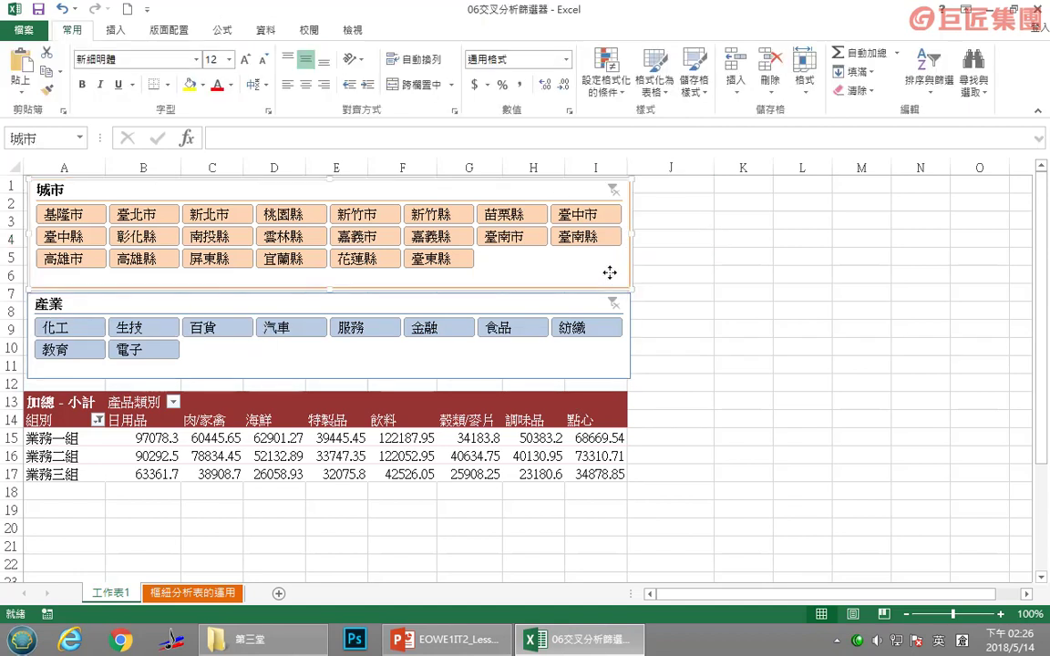
{"action": "double_click", "coordinate": [831, 72]}
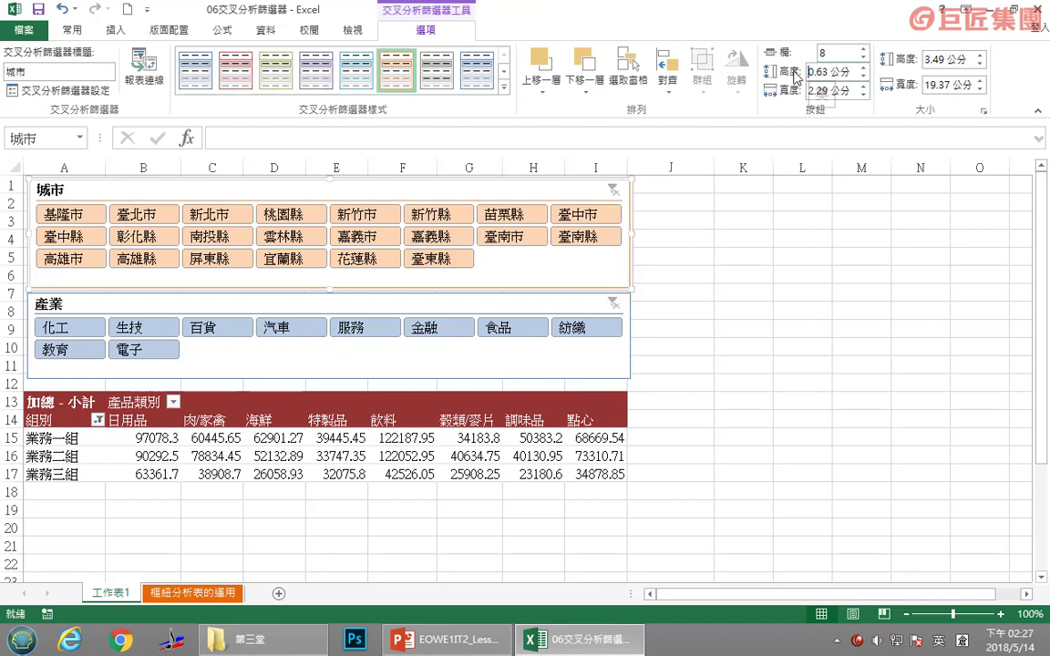
{"action": "type", "text": "0.65"}
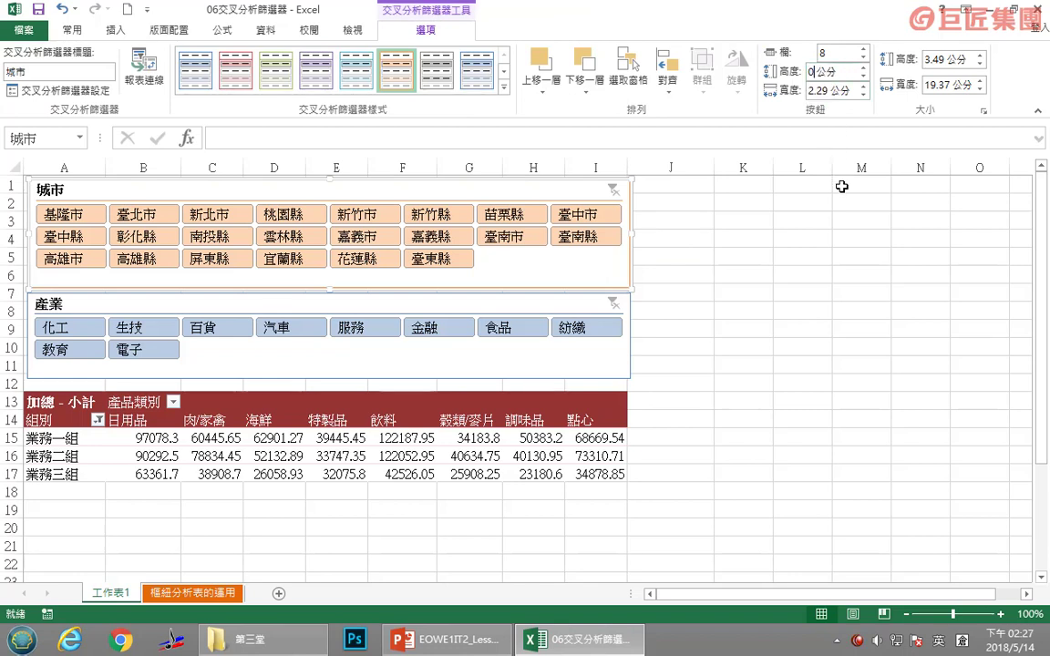
{"action": "left_click", "coordinate": [828, 91]}
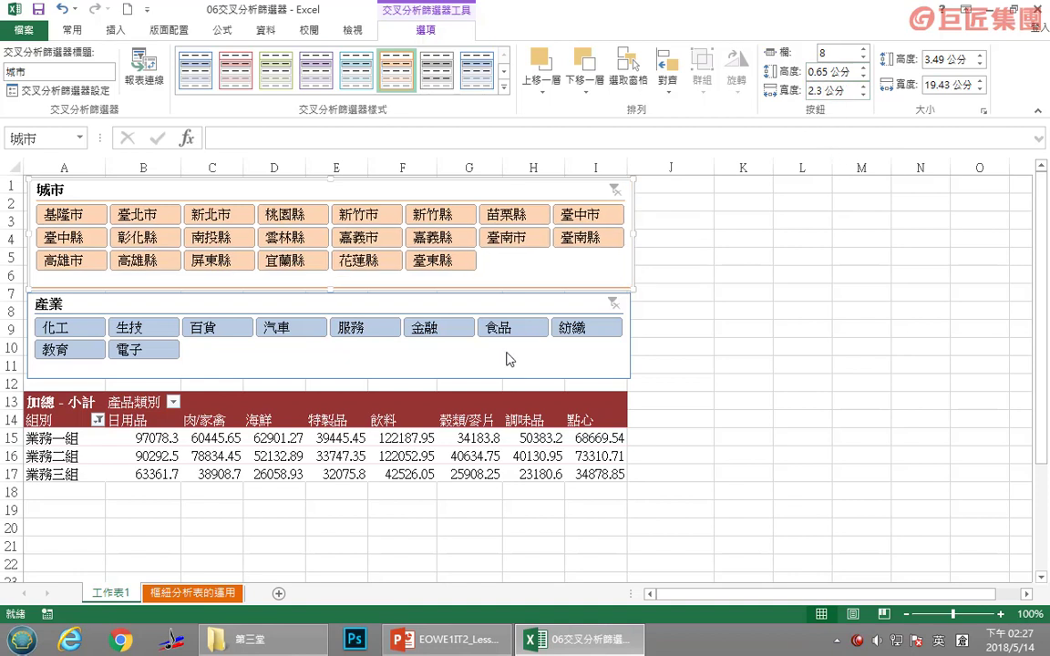
- Set the 產業 slicer's button height to 0.65 cm and nudge it into alignment below 城市
{"action": "left_click", "coordinate": [545, 373]}
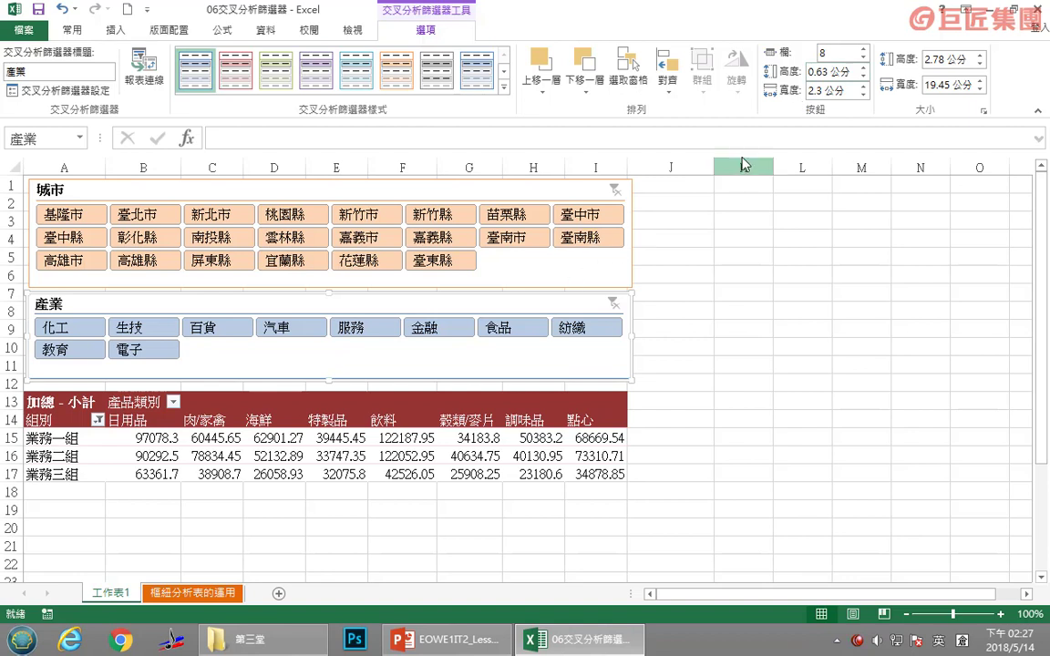
{"action": "left_click", "coordinate": [830, 71]}
{"action": "type", "text": ".65"}
{"action": "key", "text": "Return"}
{"action": "left_click", "coordinate": [743, 383]}
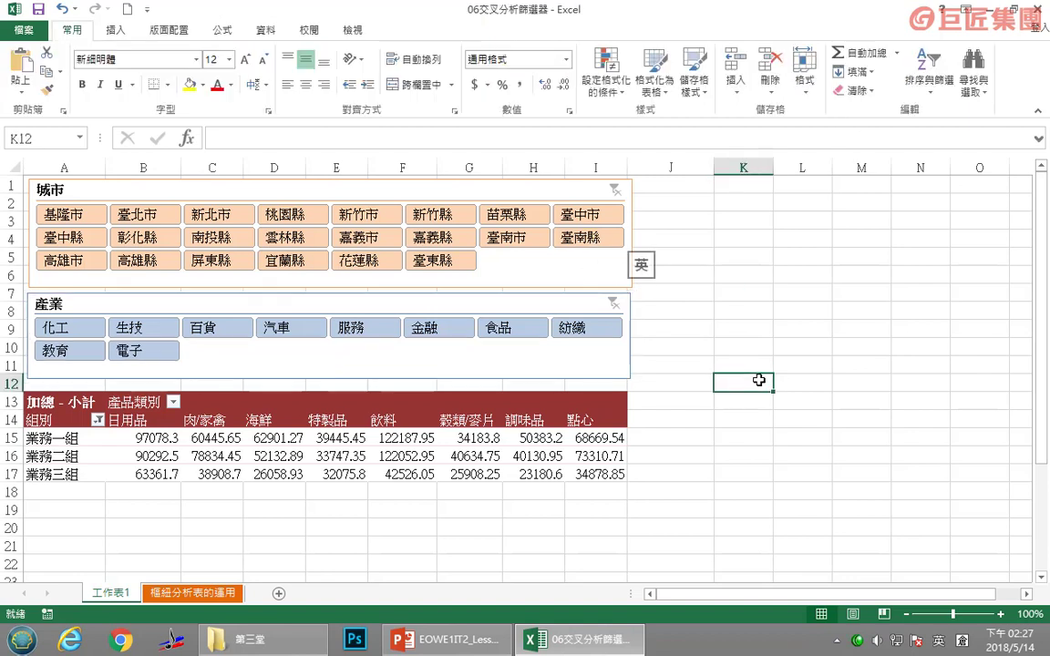
{"action": "left_click", "coordinate": [553, 379]}
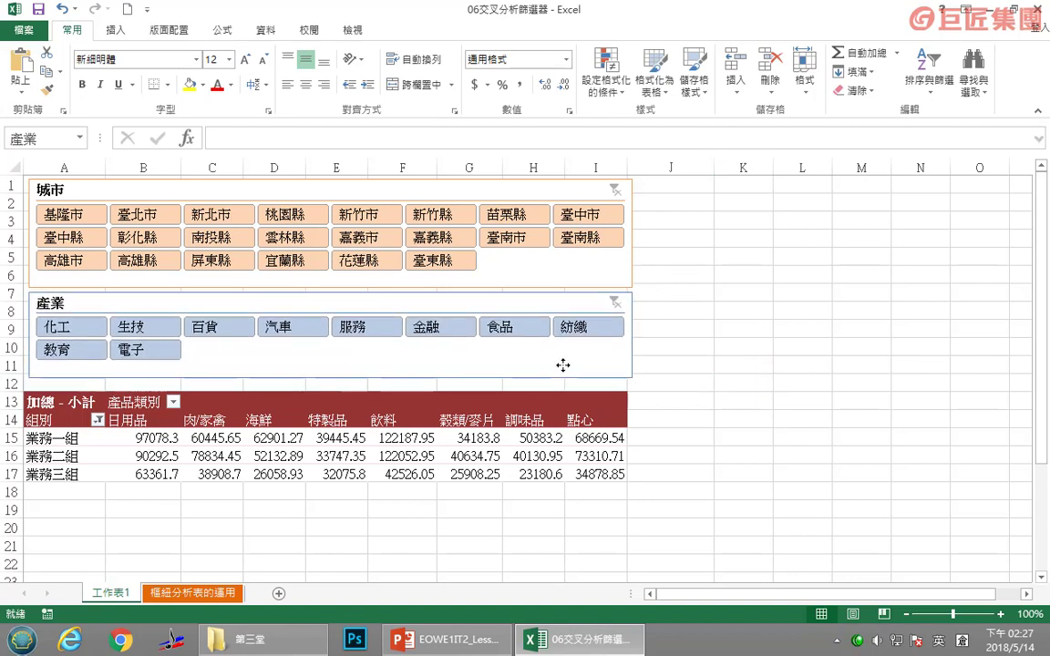
{"action": "left_click_drag", "start_coordinate": [562, 368], "coordinate": [563, 364]}
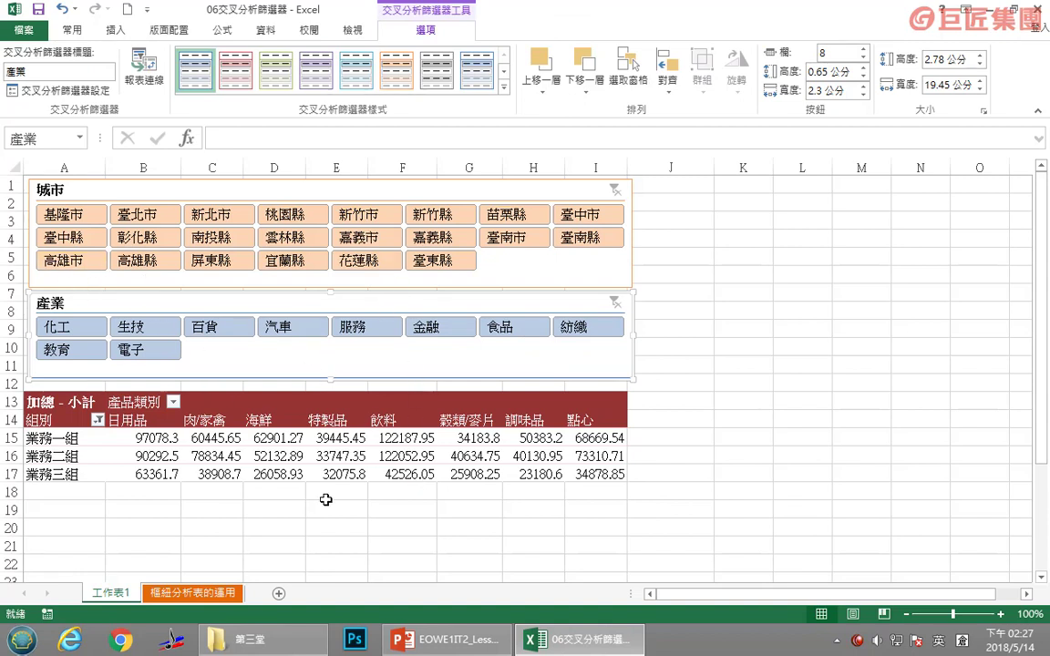
- Filter the pivot table to 新北市 with the 城市 slicer and check the value sum
{"action": "left_click", "coordinate": [189, 463]}
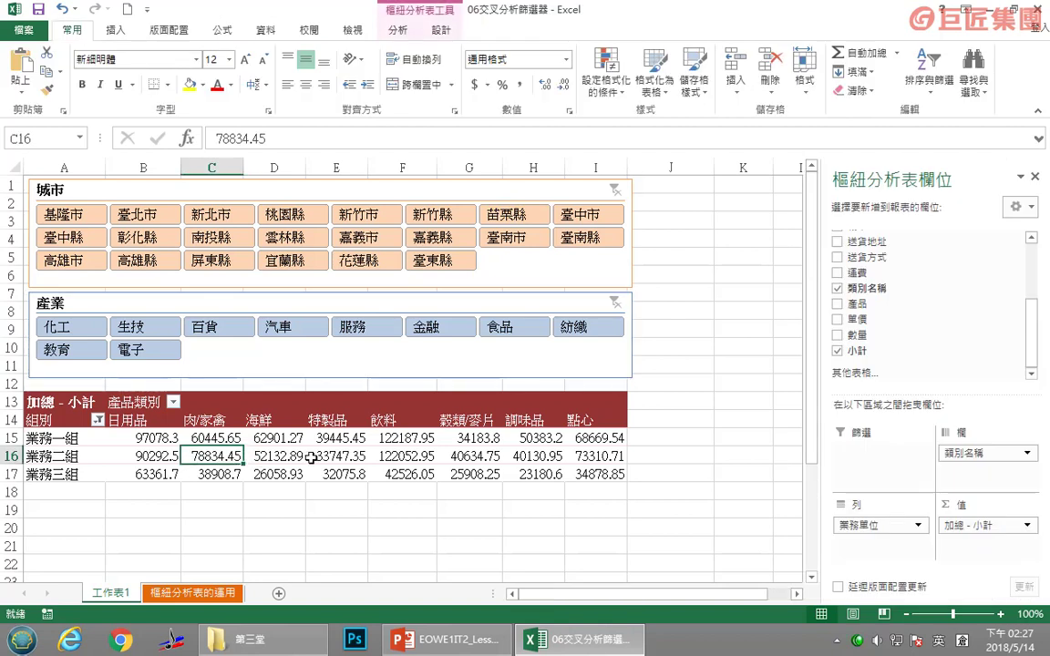
{"action": "left_click", "coordinate": [343, 458]}
{"action": "left_click", "coordinate": [392, 459]}
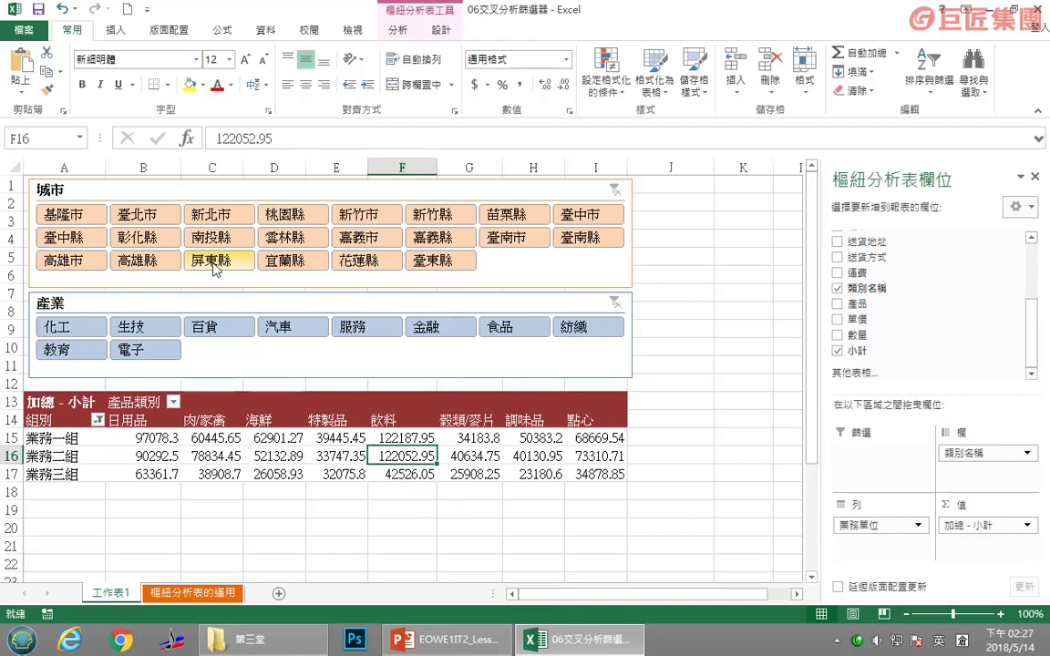
{"action": "left_click", "coordinate": [222, 222]}
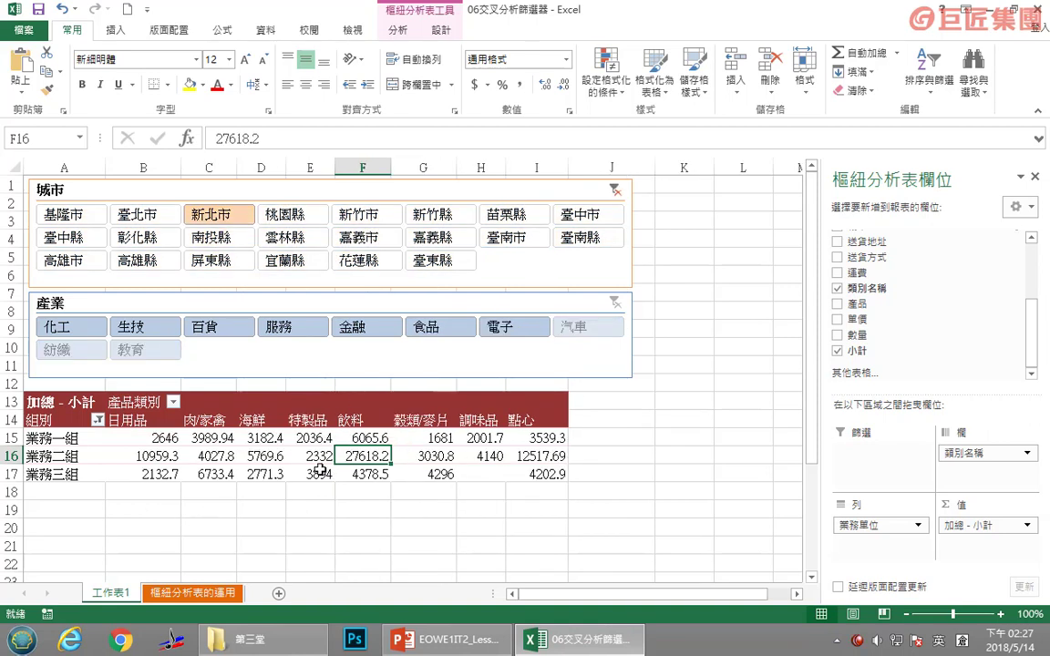
{"action": "mouse_move", "coordinate": [320, 470]}
{"action": "left_click_drag", "start_coordinate": [162, 440], "coordinate": [543, 474]}
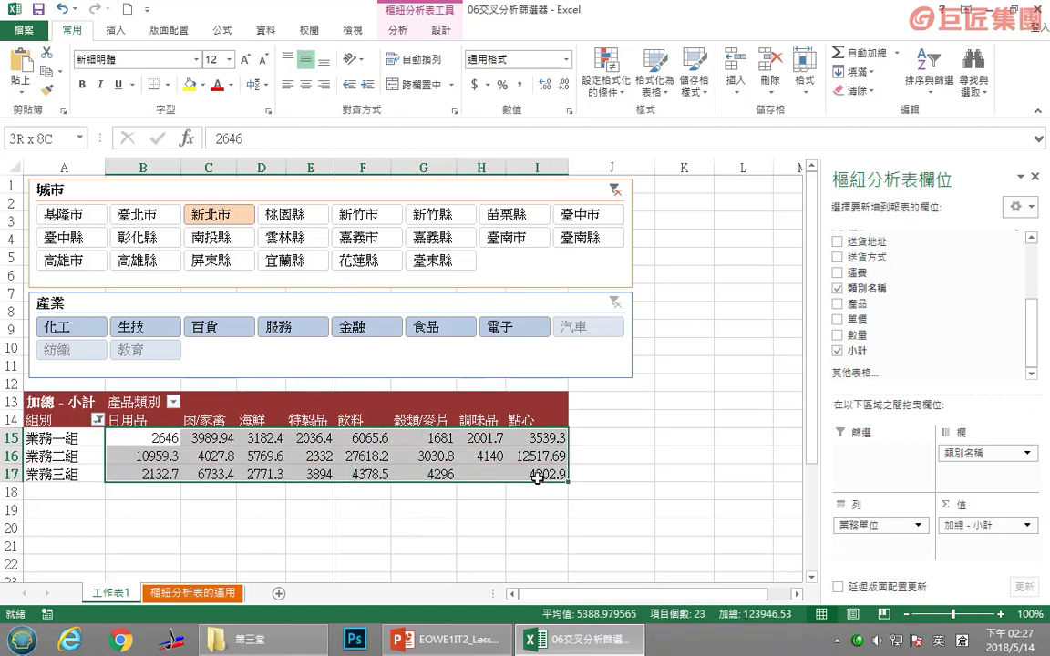
{"action": "left_click", "coordinate": [370, 474]}
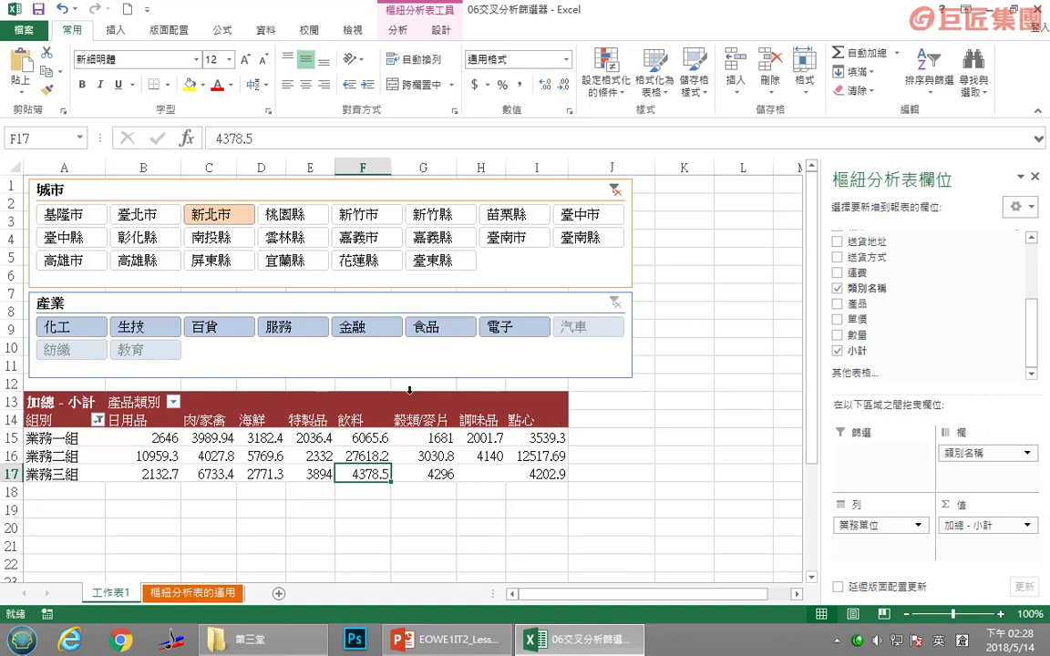
- Select 新竹市 in the 城市 slicer, then add 新北市 and 臺南市 to the filter
{"action": "left_click", "coordinate": [374, 217]}
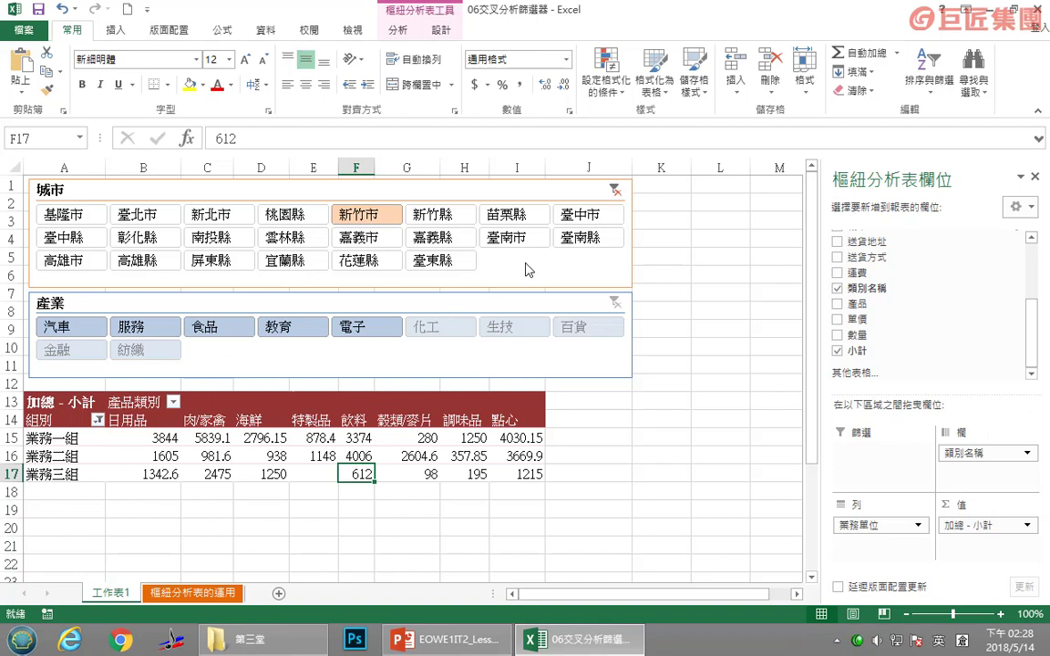
{"action": "left_click", "coordinate": [200, 223], "text": "ctrl"}
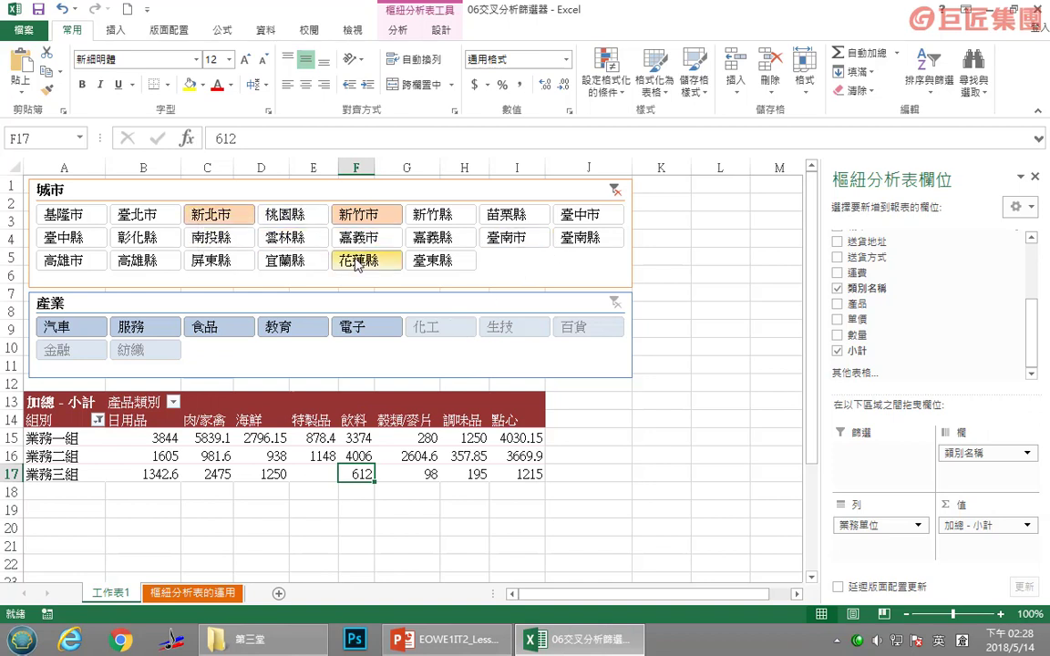
{"action": "left_click", "coordinate": [516, 242], "text": "ctrl"}
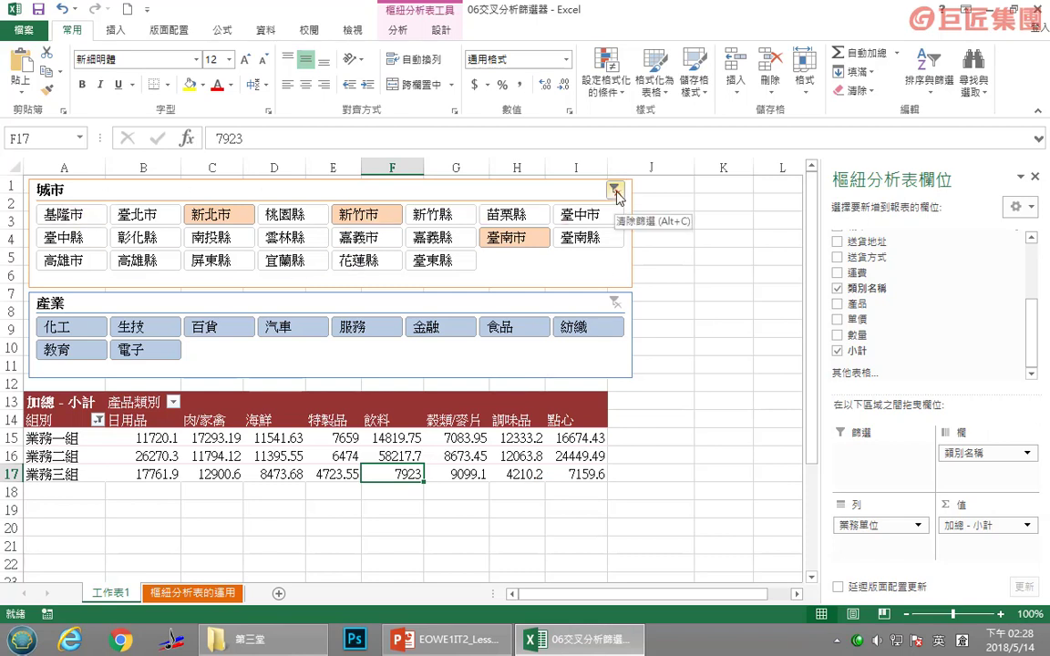
- Clear the city filter, then try the 汽車, 食品, 生技, 電子 and 教育 industry filters
{"action": "left_click", "coordinate": [615, 191]}
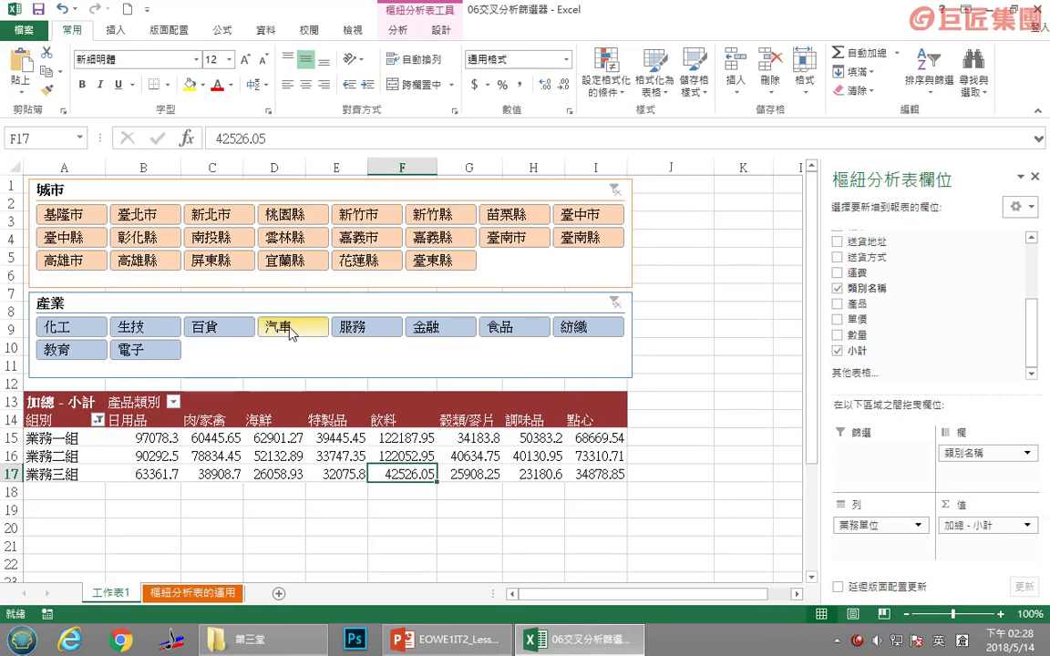
{"action": "left_click", "coordinate": [290, 329]}
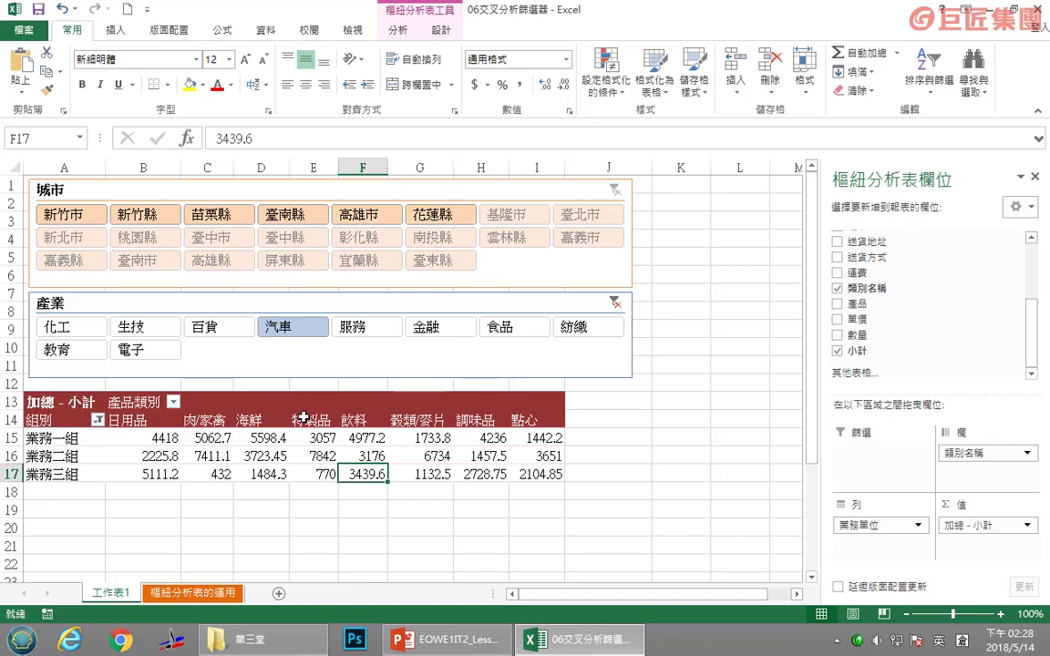
{"action": "left_click", "coordinate": [515, 330]}
{"action": "left_click", "coordinate": [137, 328]}
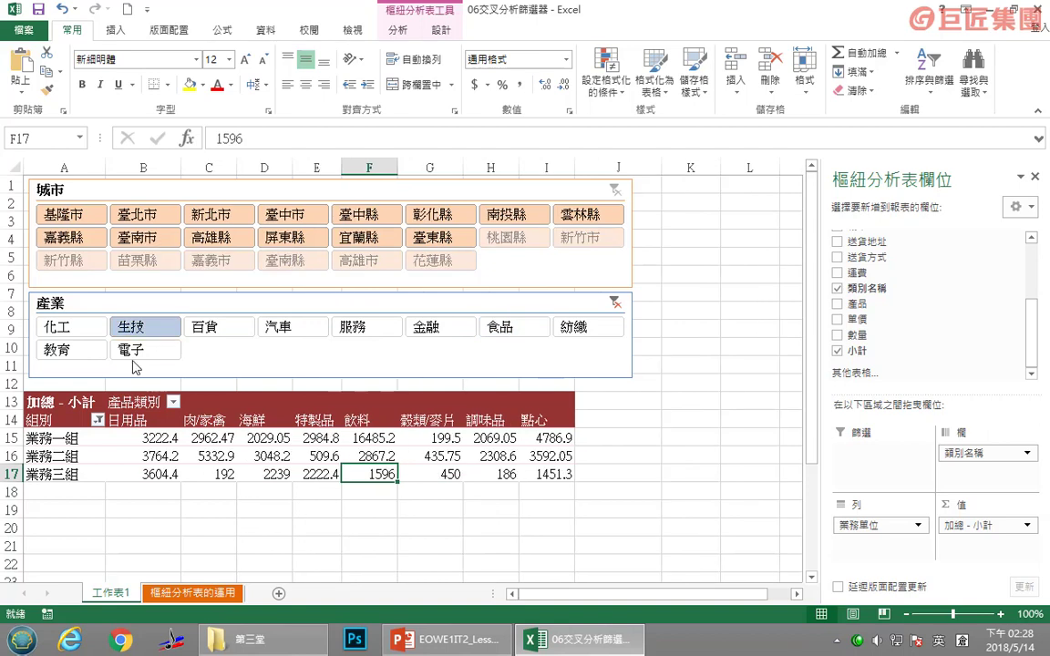
{"action": "left_click", "coordinate": [138, 351]}
{"action": "left_click", "coordinate": [68, 350]}
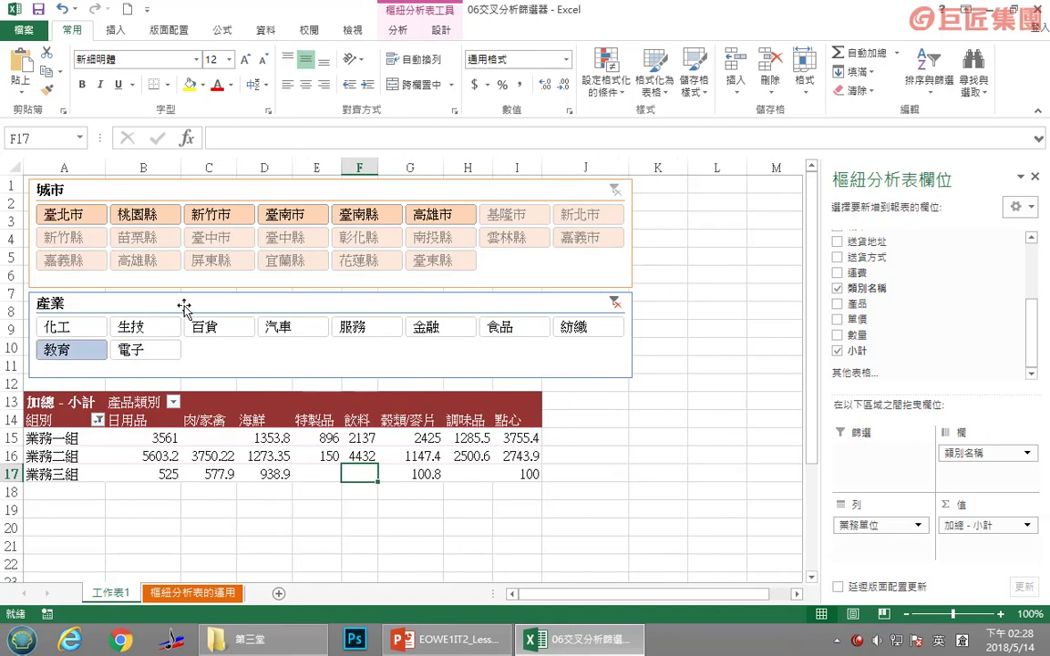
- Filter cities to 彰化縣 then 新竹市, then clear both the city and industry filters
{"action": "left_click", "coordinate": [359, 237]}
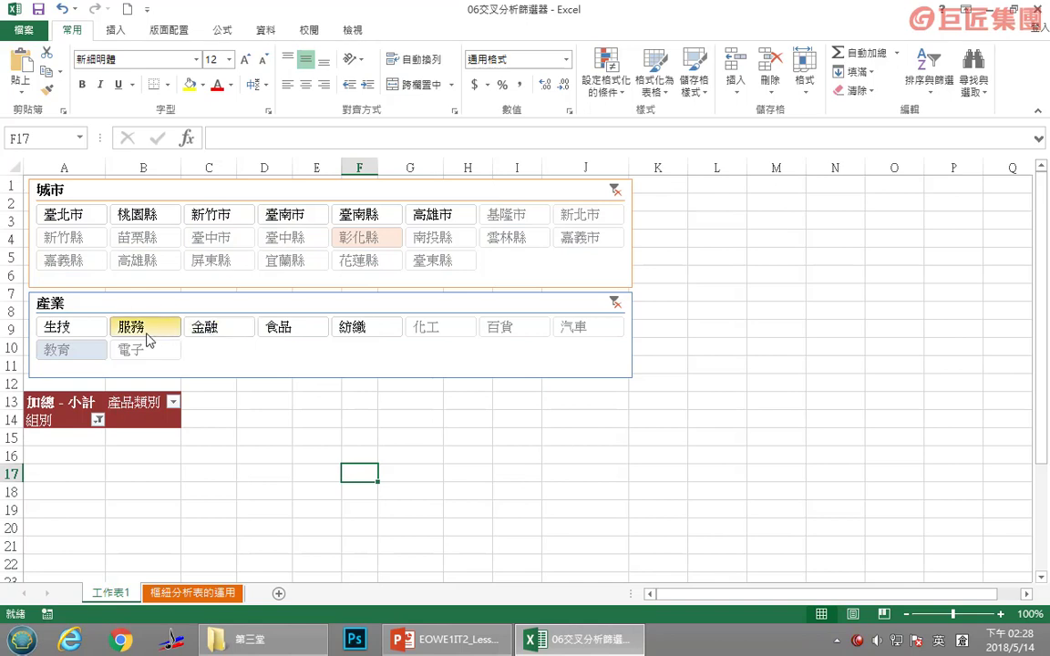
{"action": "left_click", "coordinate": [199, 216]}
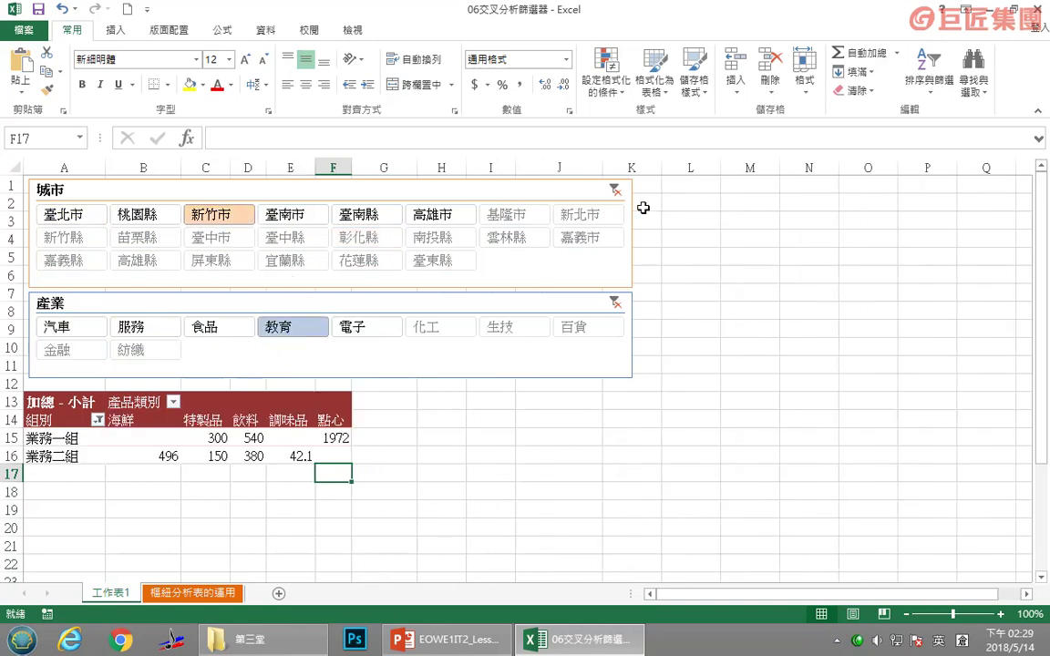
{"action": "left_click", "coordinate": [616, 191]}
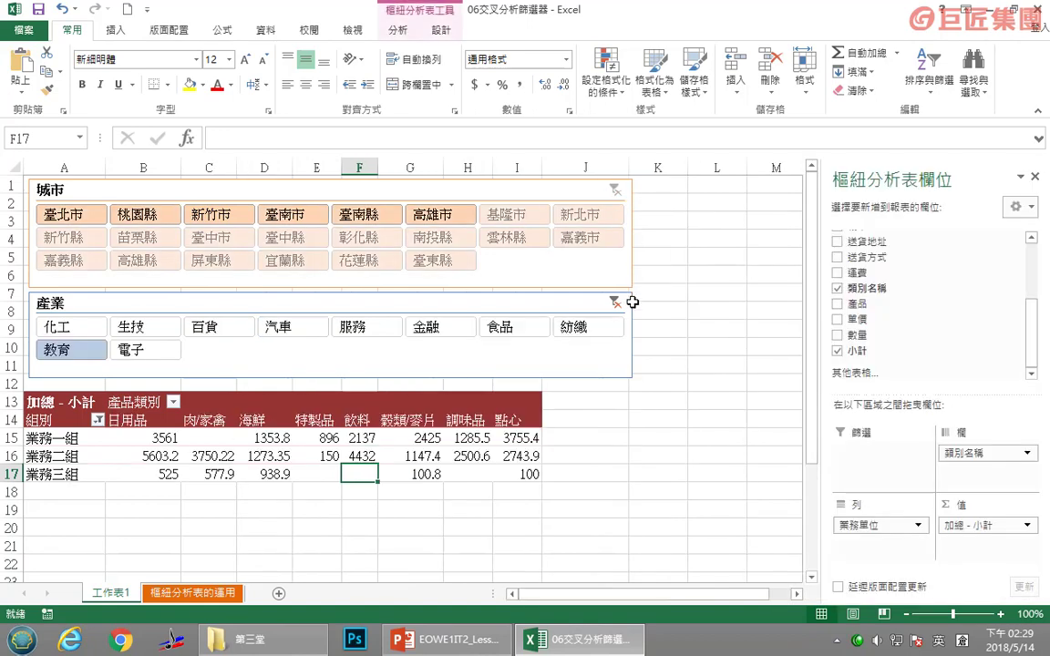
{"action": "left_click", "coordinate": [616, 301]}
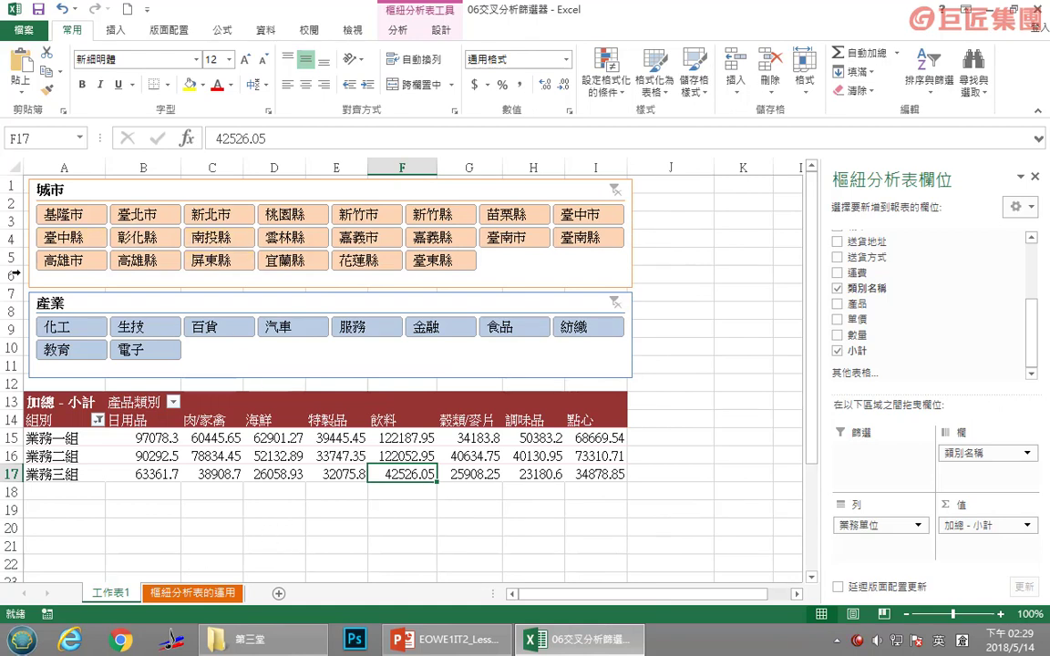
- Create an empty PivotTable from the order data A1:P2154 on a new sheet, 工作表2
{"action": "left_click", "coordinate": [187, 593]}
{"action": "left_click", "coordinate": [276, 257]}
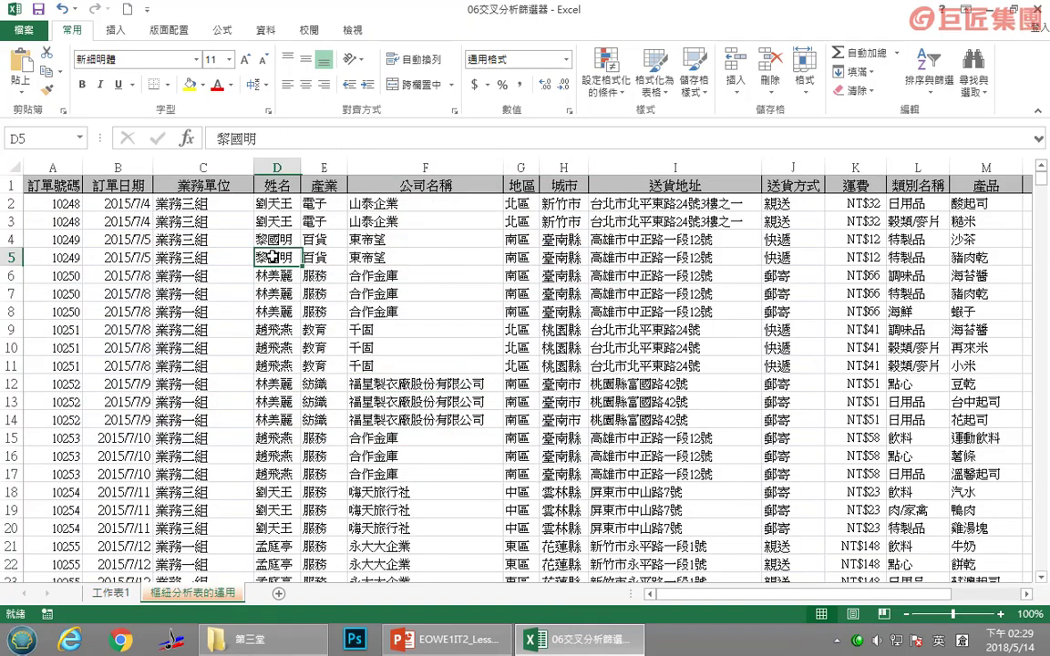
{"action": "left_click", "coordinate": [274, 311]}
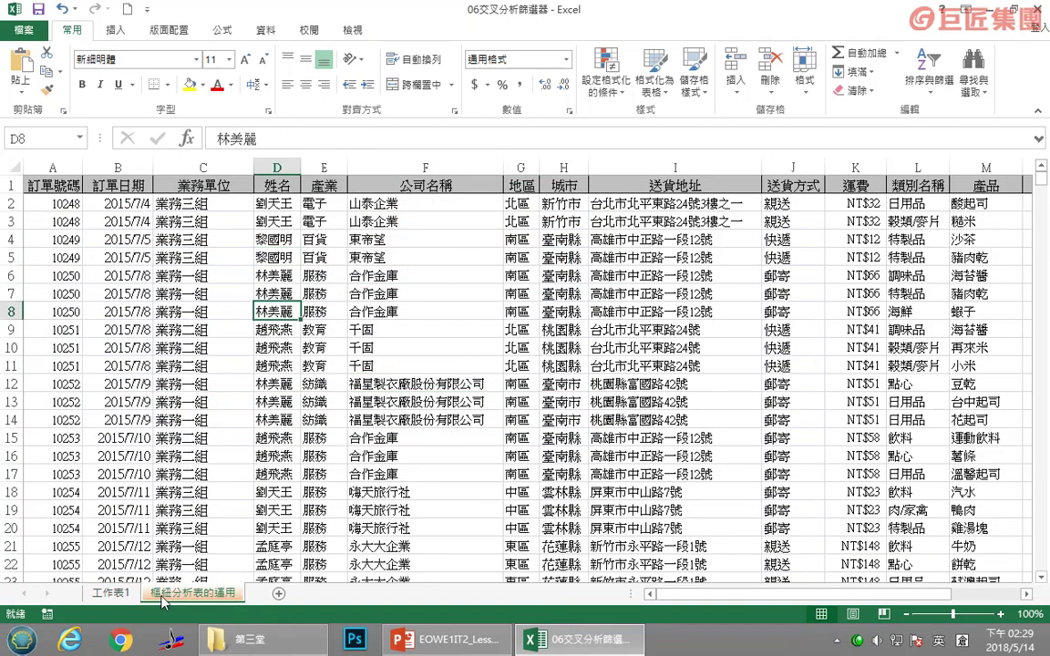
{"action": "left_click", "coordinate": [324, 492]}
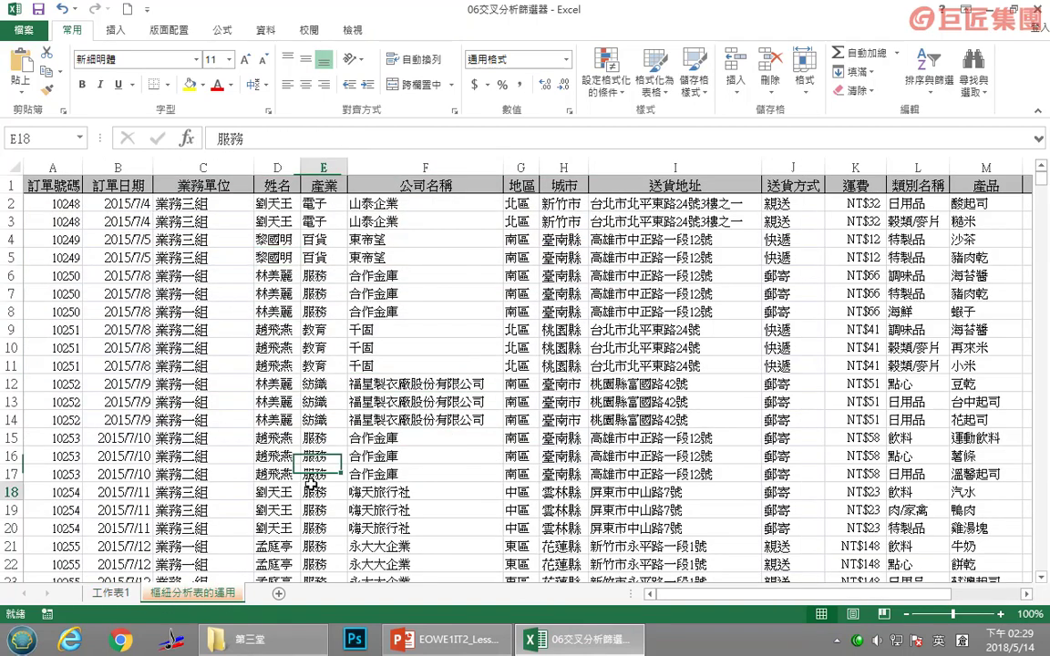
{"action": "left_click", "coordinate": [118, 33]}
{"action": "left_click", "coordinate": [29, 68]}
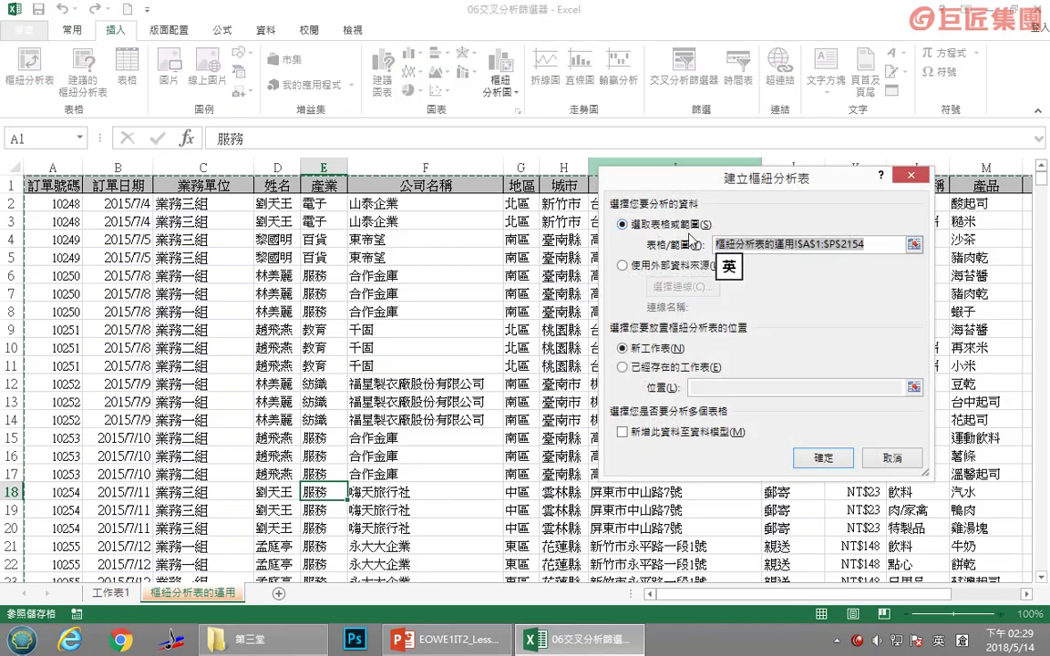
{"action": "left_click", "coordinate": [823, 457]}
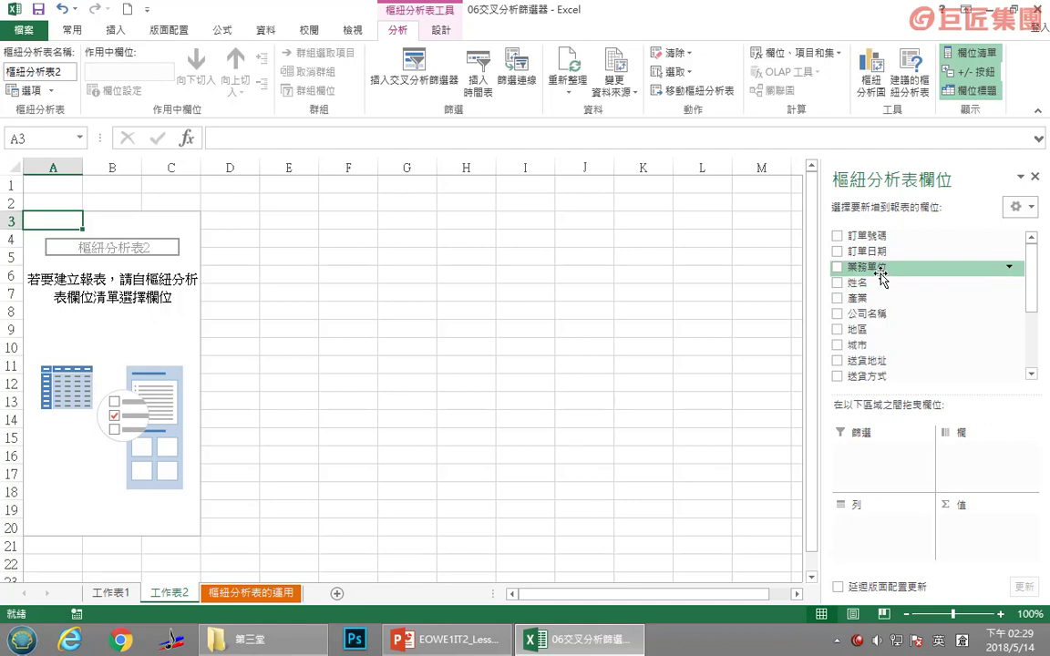
- Lay out the pivot with 業務單位 as rows, 類別名稱 as columns and 小計 summed as values
{"action": "left_click_drag", "start_coordinate": [882, 267], "coordinate": [866, 527]}
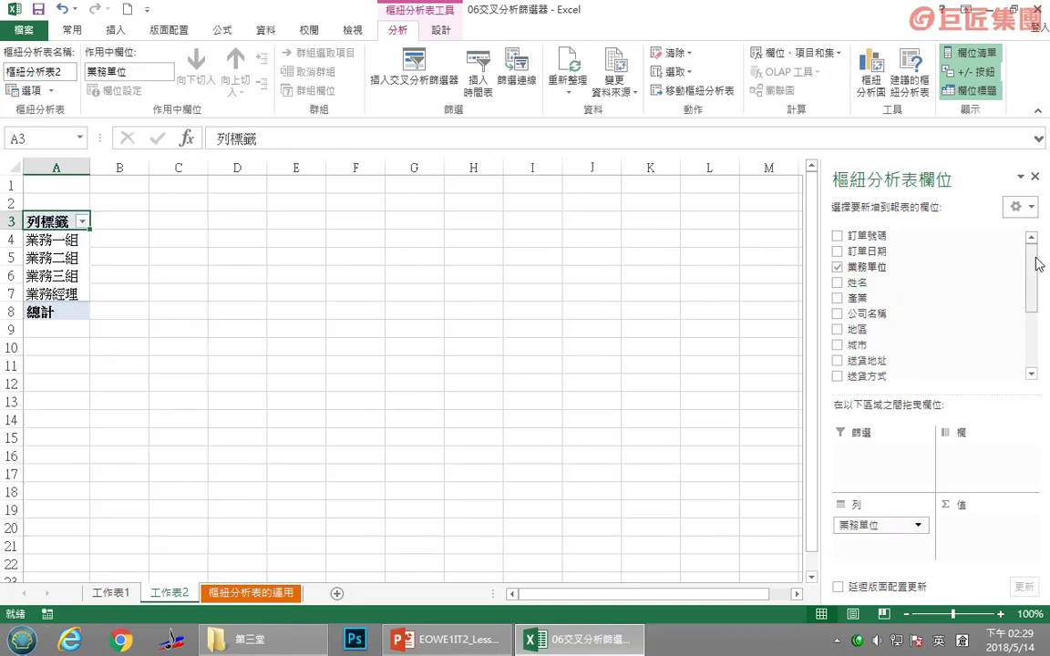
{"action": "left_click_drag", "start_coordinate": [1031, 273], "coordinate": [1031, 310]}
{"action": "left_click_drag", "start_coordinate": [889, 296], "coordinate": [973, 465]}
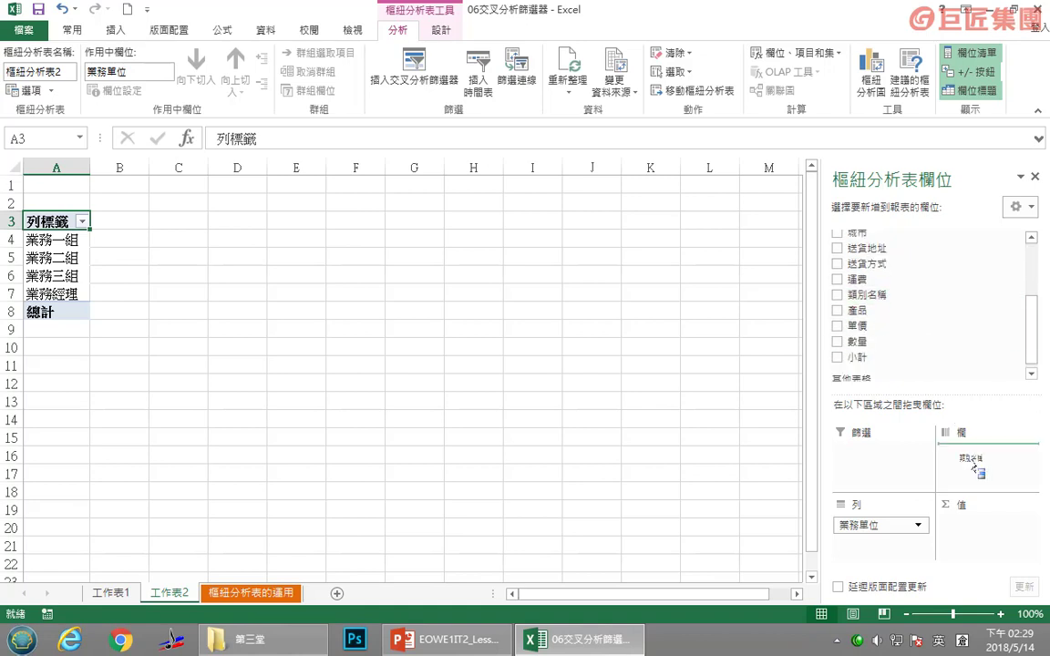
{"action": "left_click_drag", "start_coordinate": [860, 358], "coordinate": [979, 527]}
- Filter the 業務單位 row labels to exclude 業務經理, leaving the three 業務 groups
{"action": "left_click", "coordinate": [97, 240]}
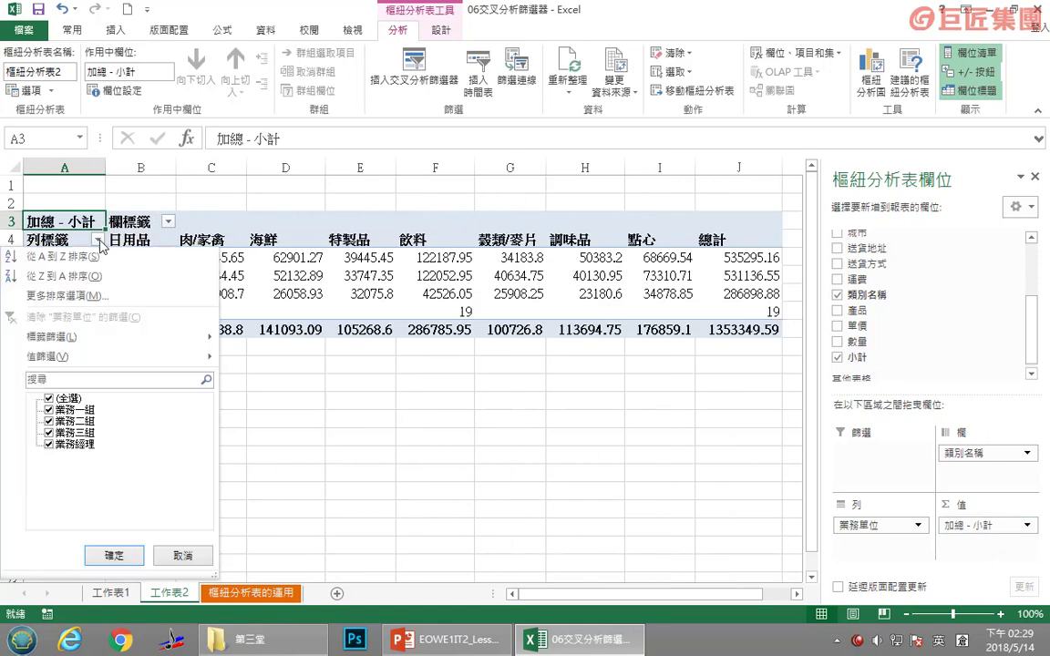
{"action": "left_click", "coordinate": [48, 444]}
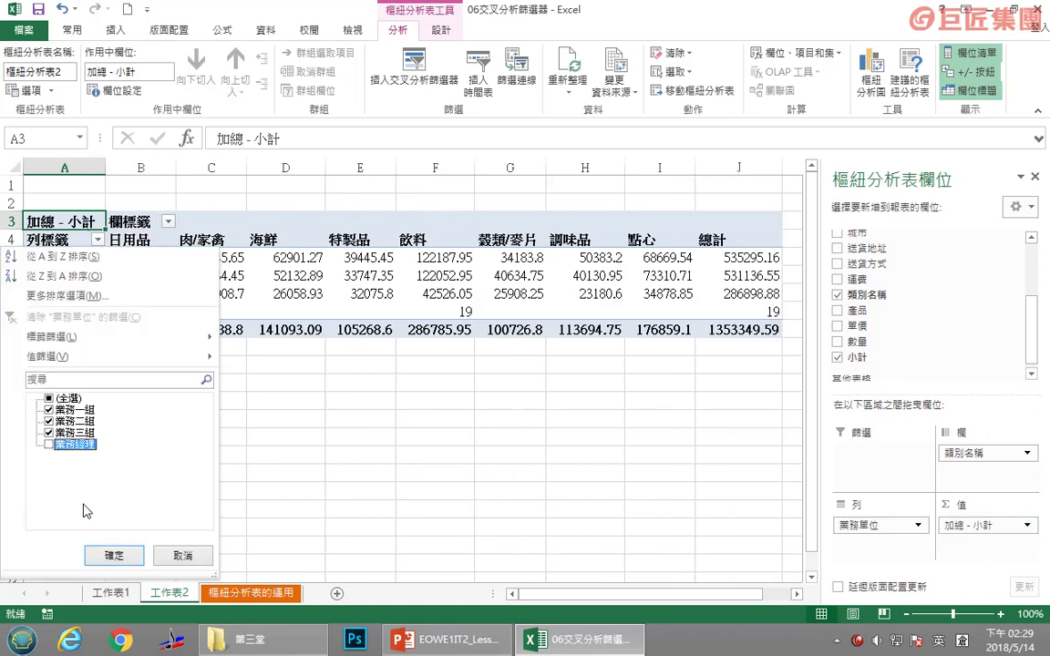
{"action": "left_click", "coordinate": [113, 556]}
{"action": "left_click", "coordinate": [280, 422]}
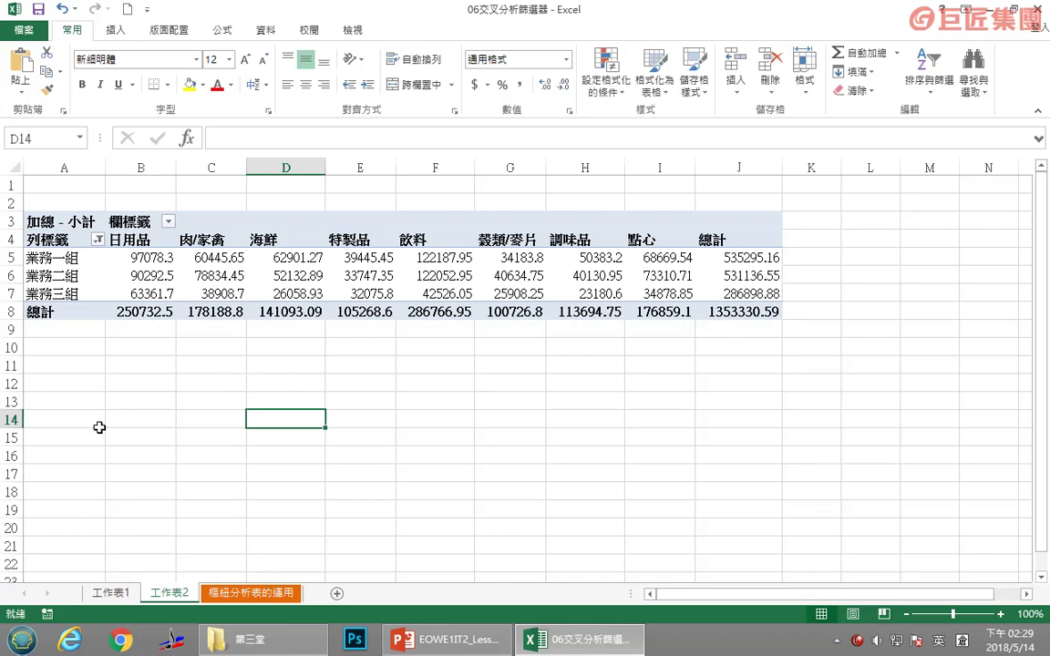
{"action": "left_click", "coordinate": [283, 258]}
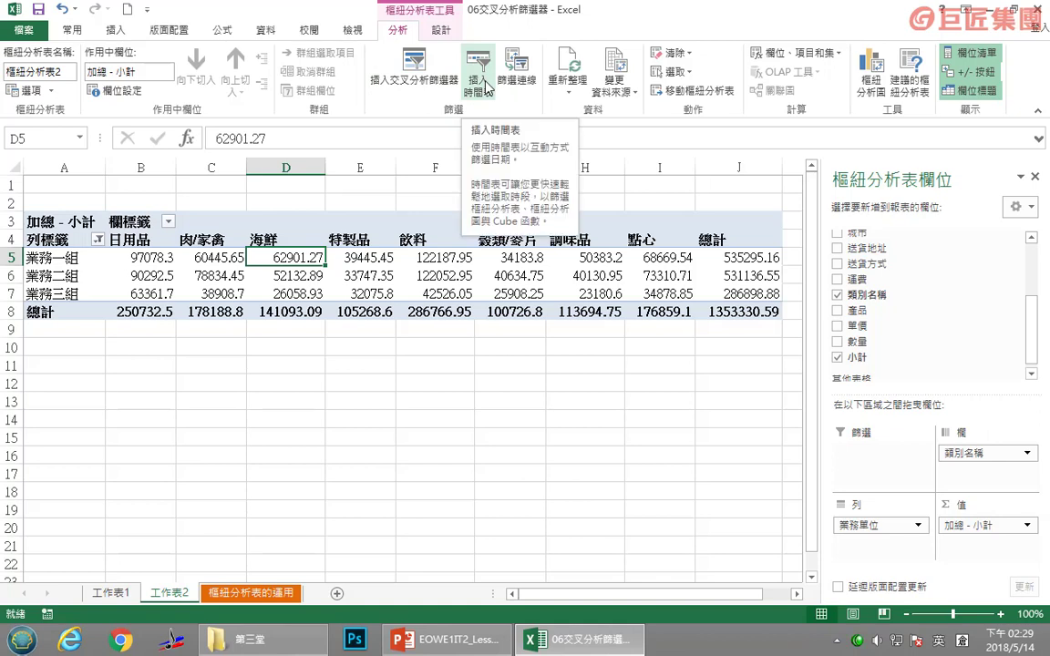
{"action": "left_click", "coordinate": [486, 86]}
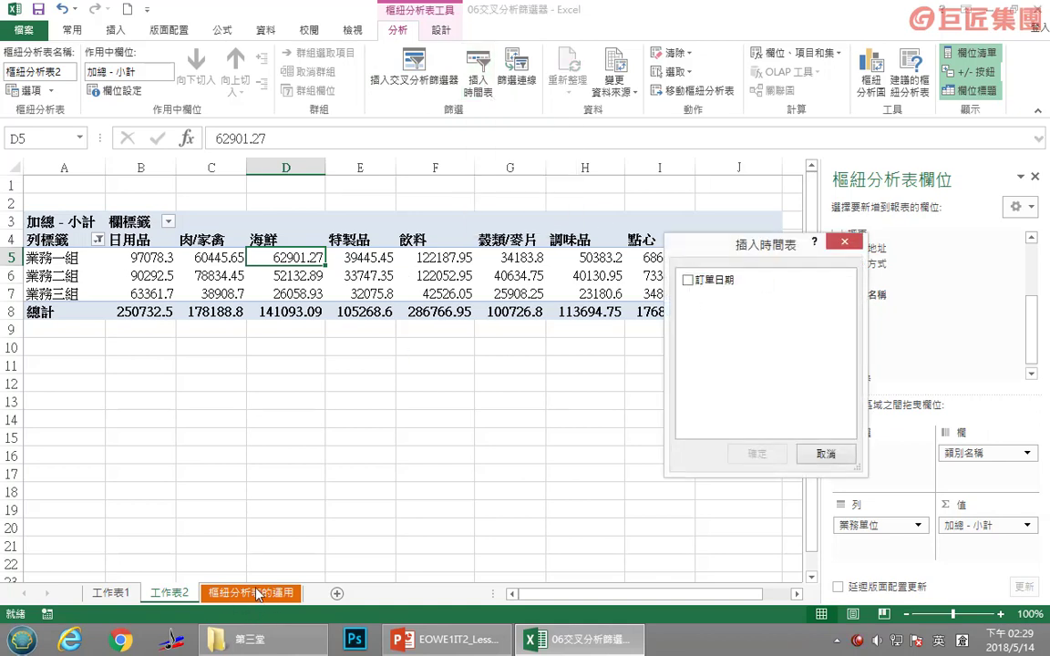
- Insert an 訂單日期 timeline and stretch it to about 24.13 cm, starting at column A
{"action": "left_click", "coordinate": [688, 282]}
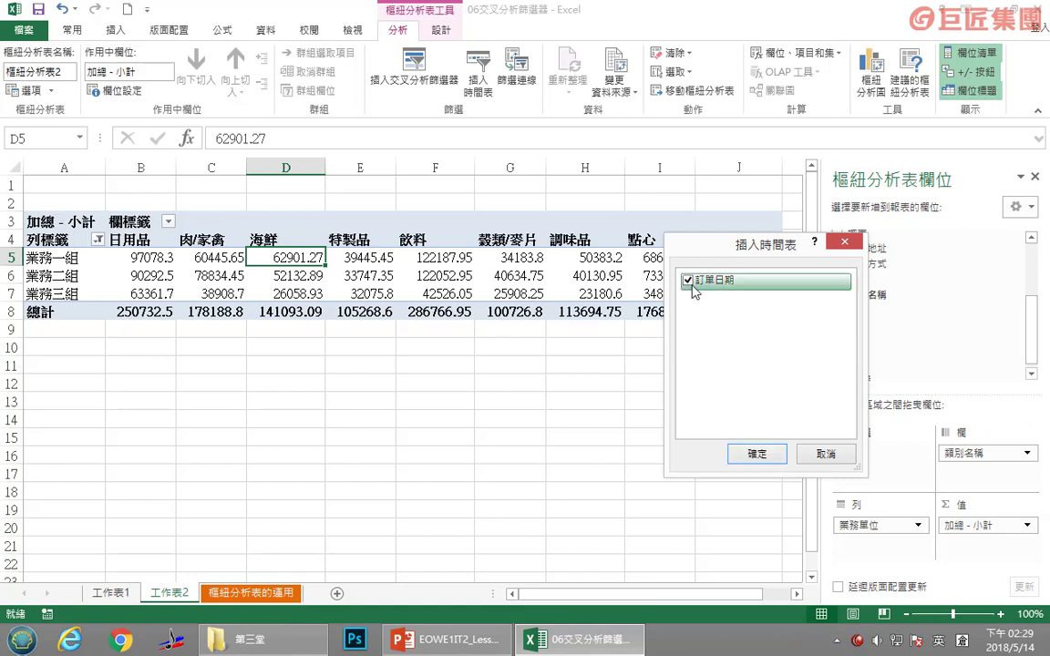
{"action": "left_click", "coordinate": [758, 458]}
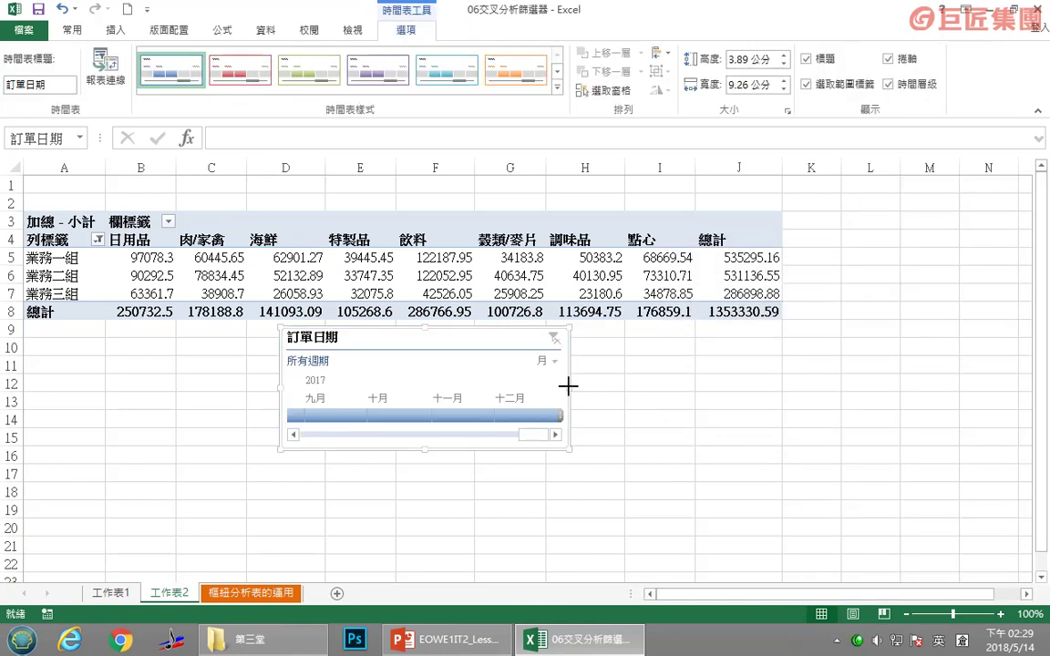
{"action": "left_click_drag", "start_coordinate": [567, 386], "coordinate": [784, 387]}
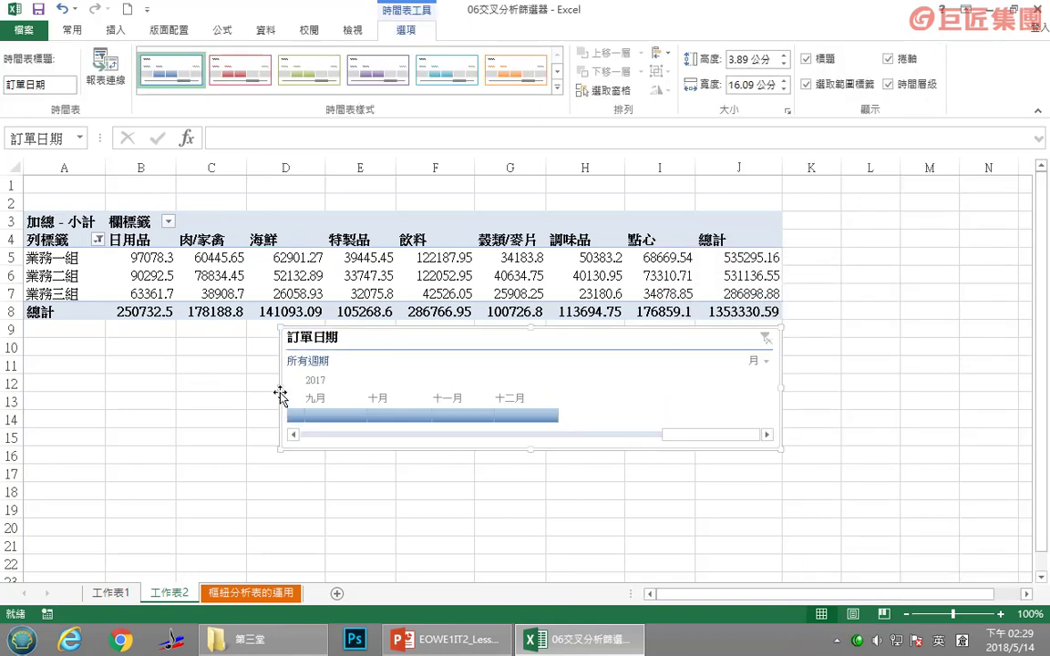
{"action": "left_click_drag", "start_coordinate": [280, 389], "coordinate": [32, 388]}
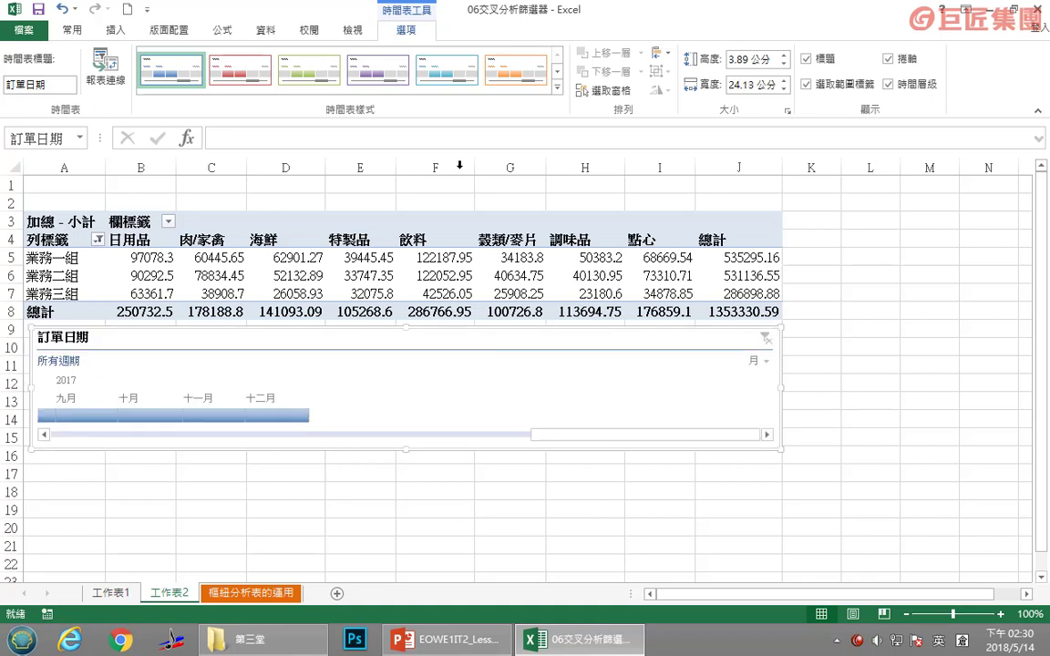
- Insert a second 訂單日期 timeline, placed below the first and widened to column J
{"action": "left_click", "coordinate": [222, 276]}
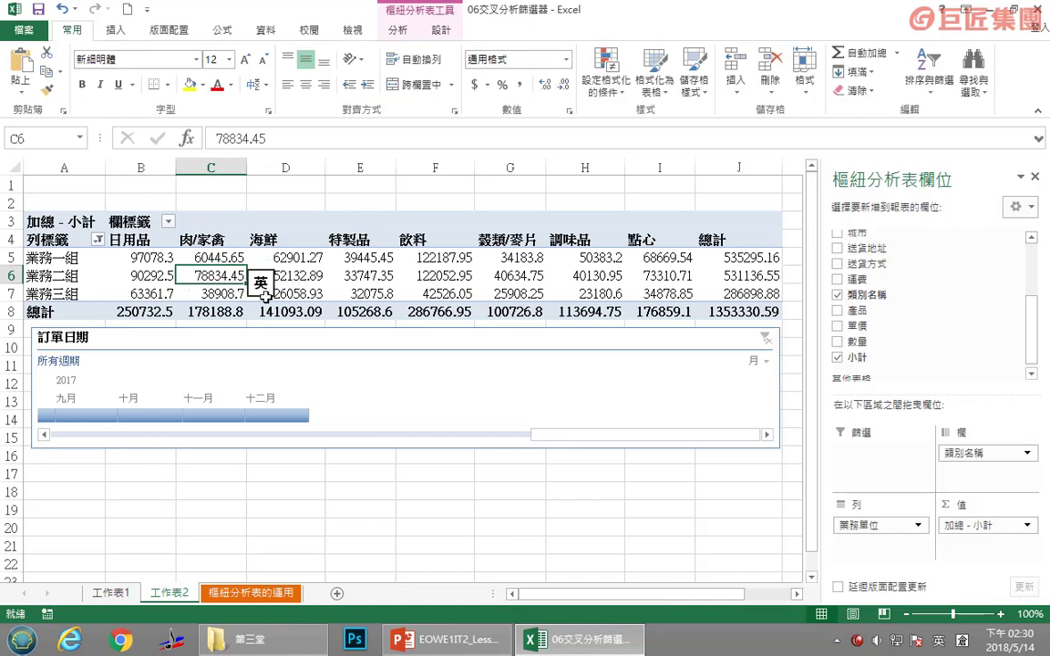
{"action": "left_click", "coordinate": [401, 31]}
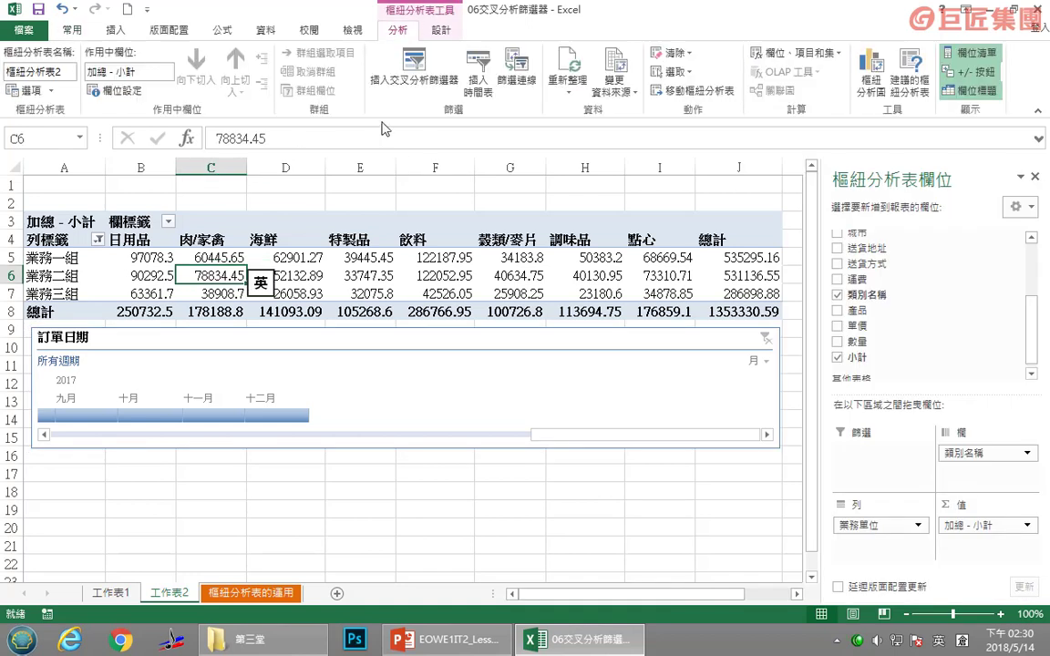
{"action": "left_click", "coordinate": [478, 73]}
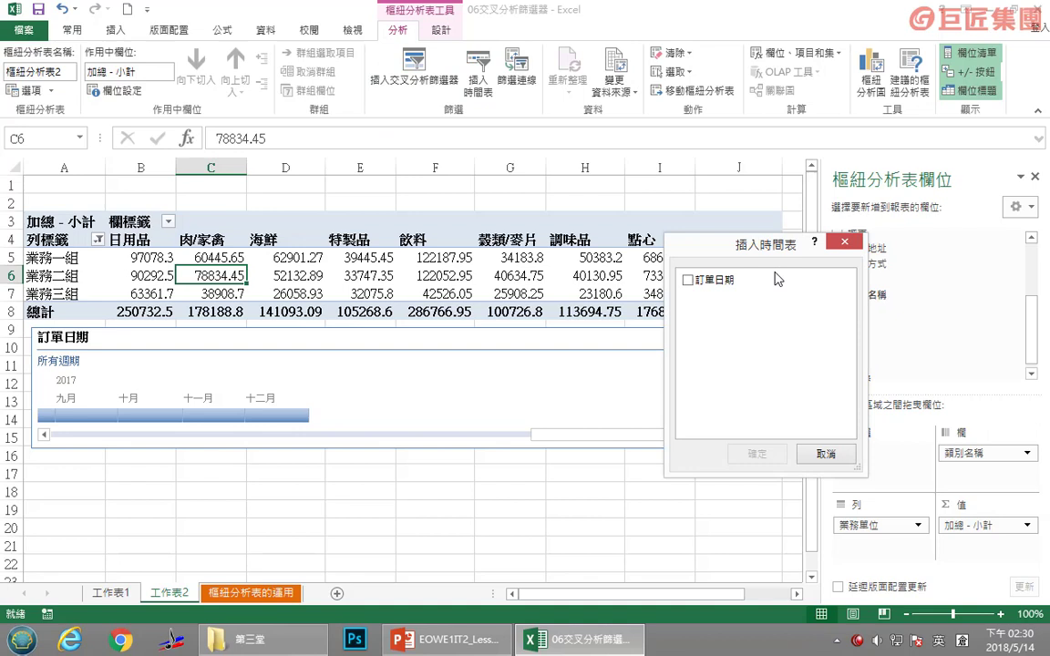
{"action": "left_click", "coordinate": [704, 282]}
{"action": "key", "text": "Return"}
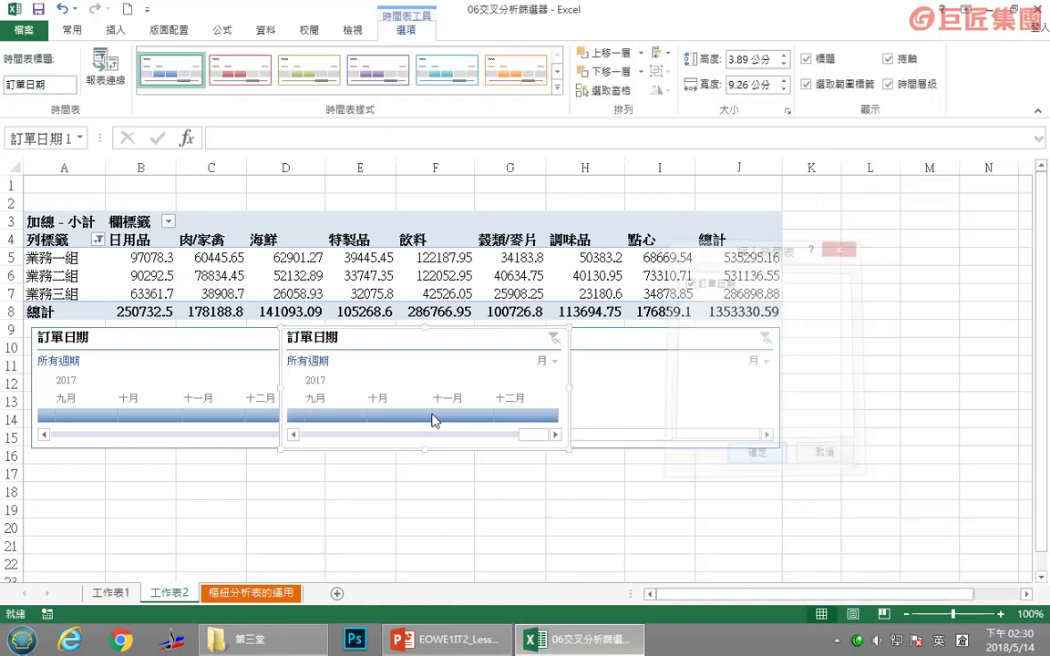
{"action": "left_click_drag", "start_coordinate": [448, 330], "coordinate": [198, 451]}
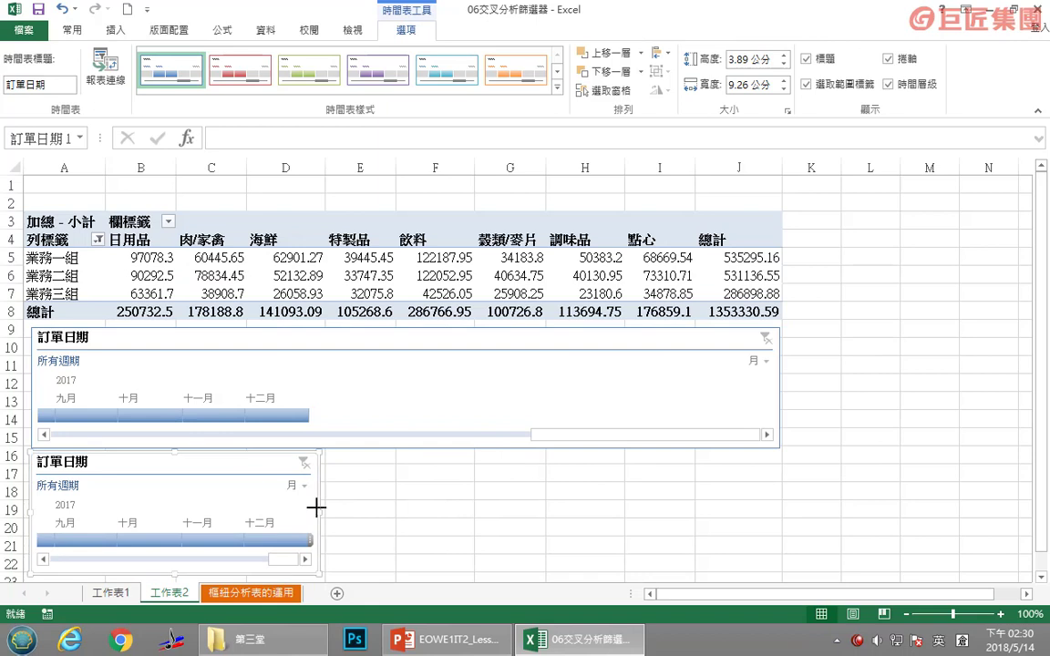
{"action": "left_click_drag", "start_coordinate": [316, 509], "coordinate": [779, 506]}
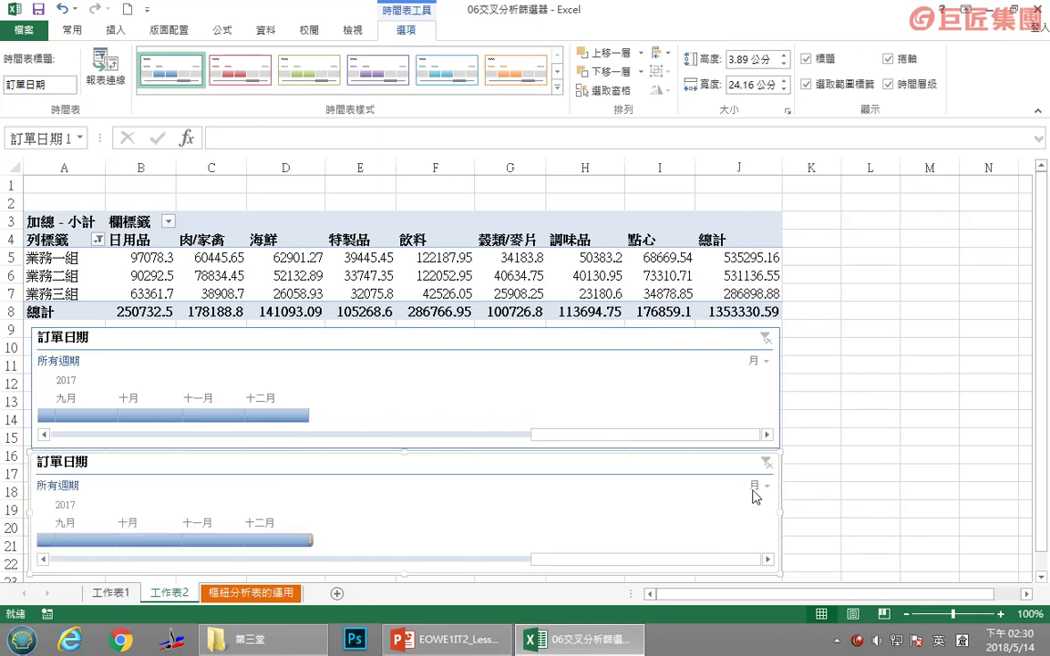
- Set the upper timeline's time level to 季 so it shows quarters
{"action": "left_click", "coordinate": [764, 485]}
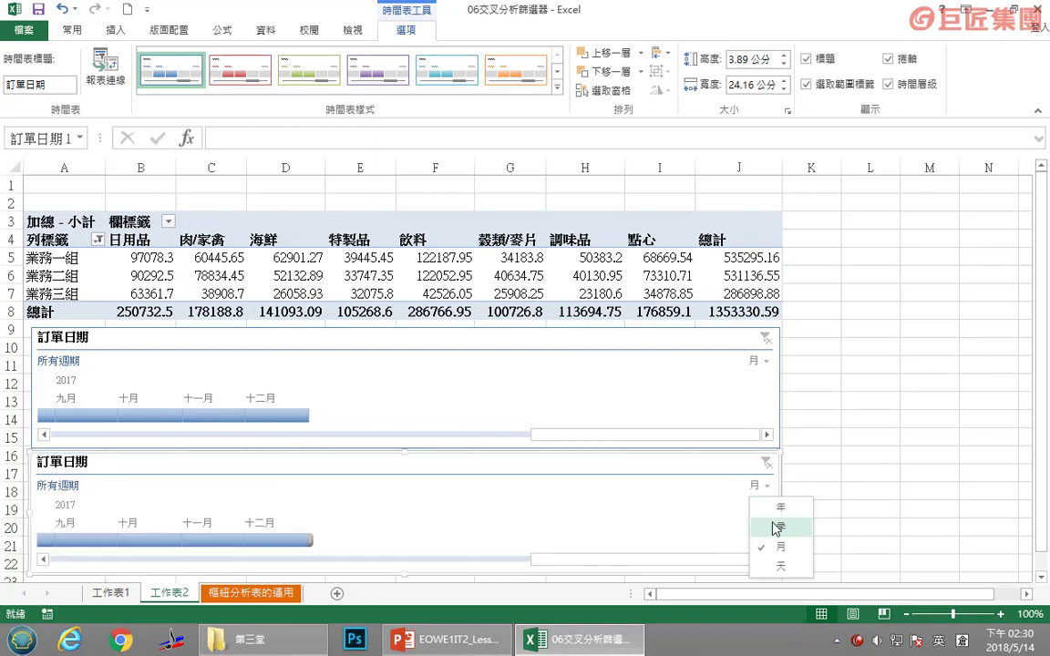
{"action": "left_click", "coordinate": [762, 361]}
{"action": "left_click", "coordinate": [753, 411]}
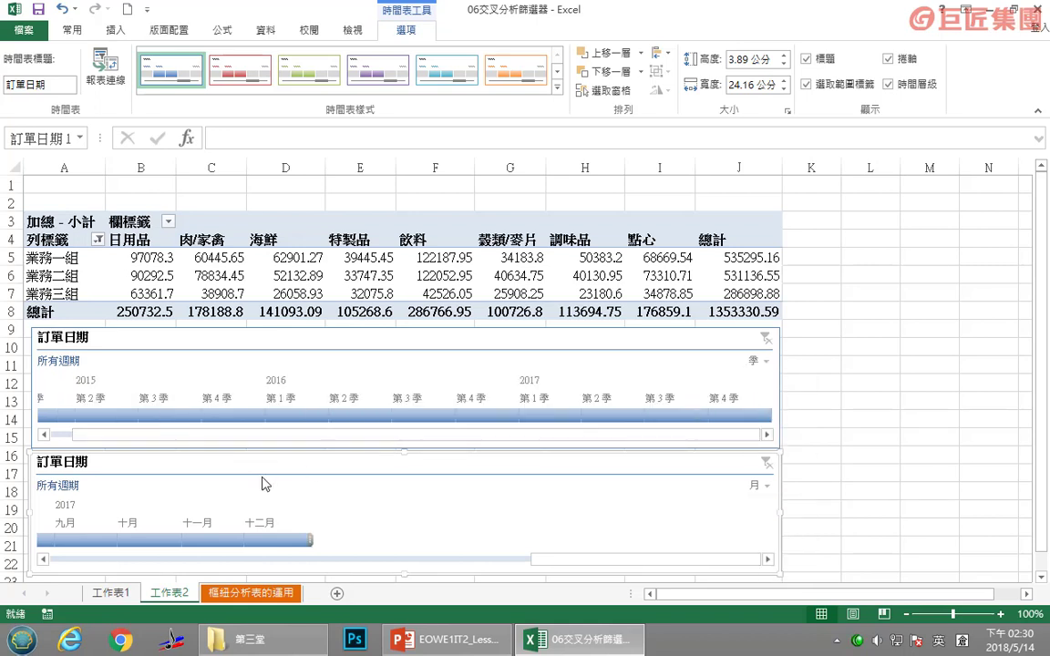
{"action": "left_click", "coordinate": [41, 560]}
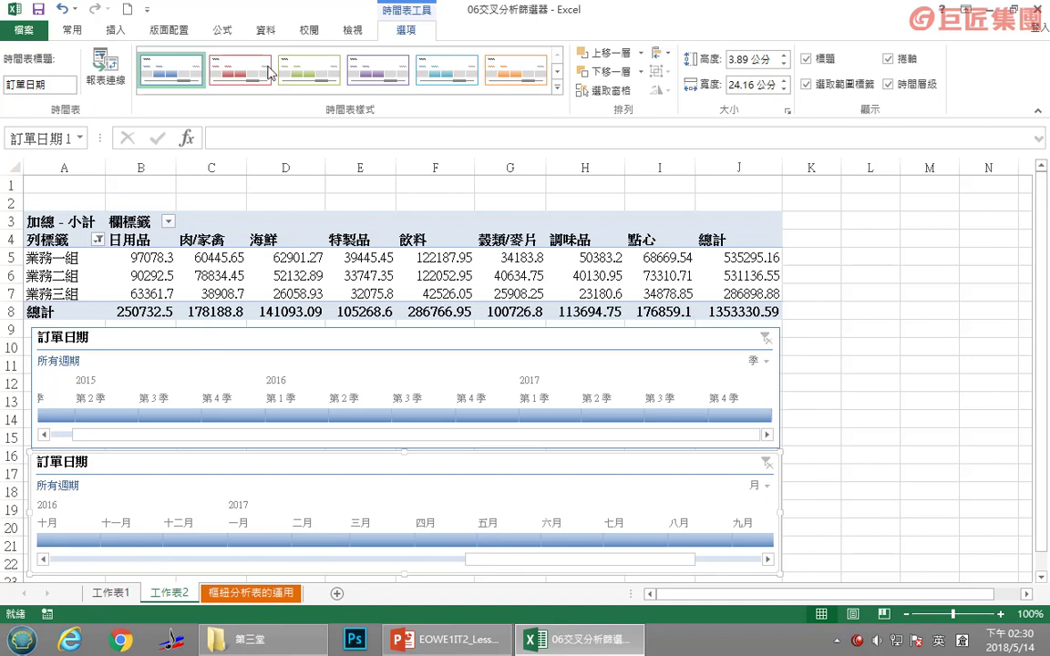
{"action": "left_click", "coordinate": [340, 277]}
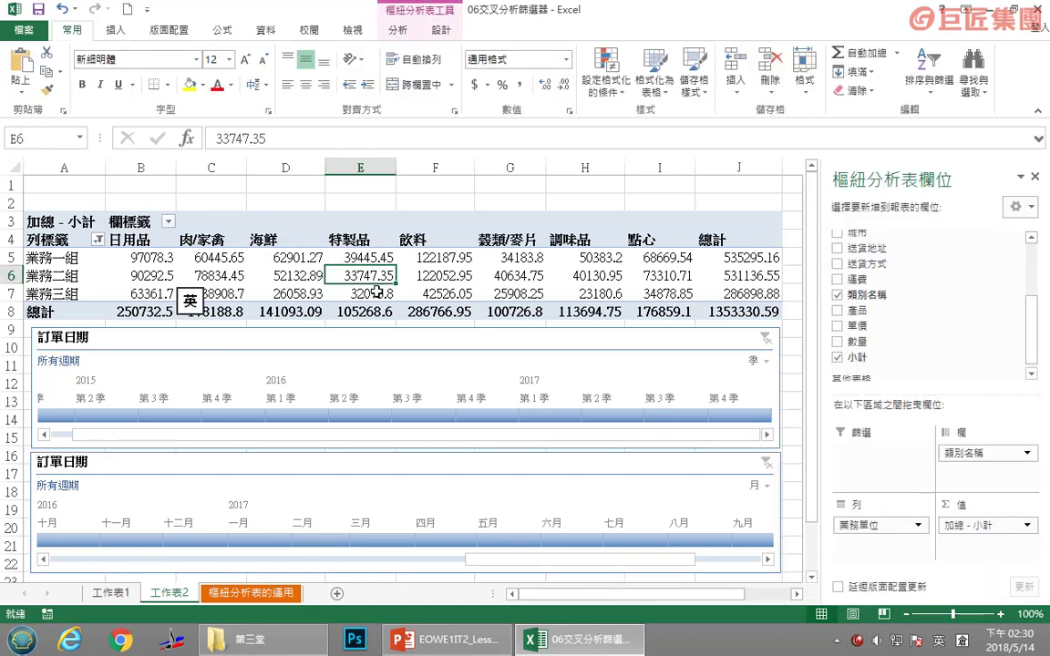
- Insert a third 訂單日期 timeline to the right of the pivot and set it to 年 level
{"action": "left_click", "coordinate": [397, 30]}
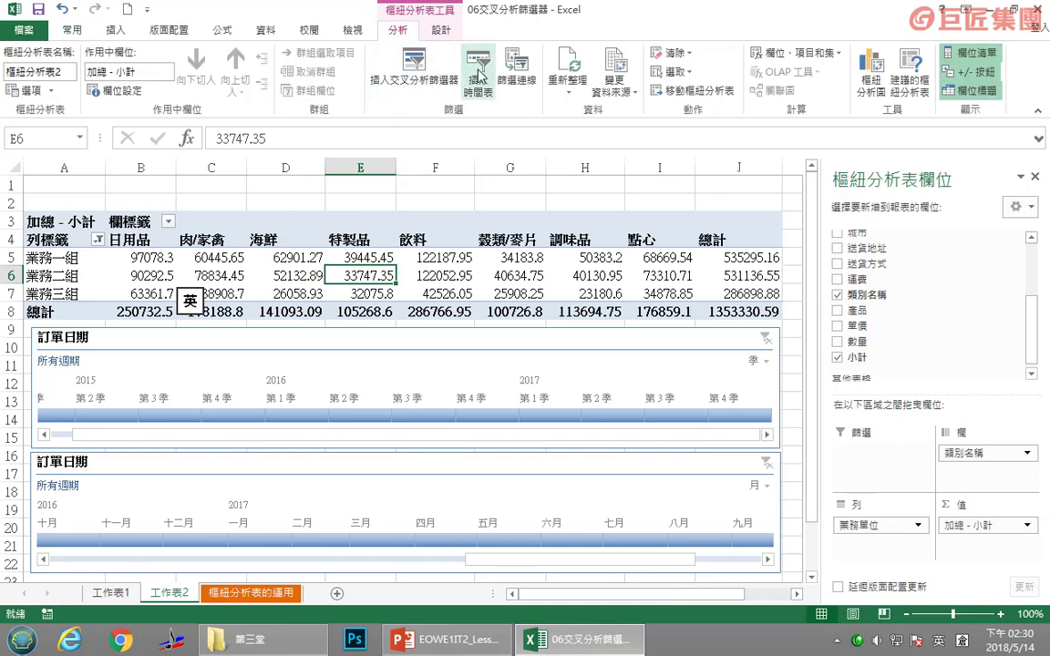
{"action": "left_click", "coordinate": [478, 82]}
{"action": "left_click", "coordinate": [688, 280]}
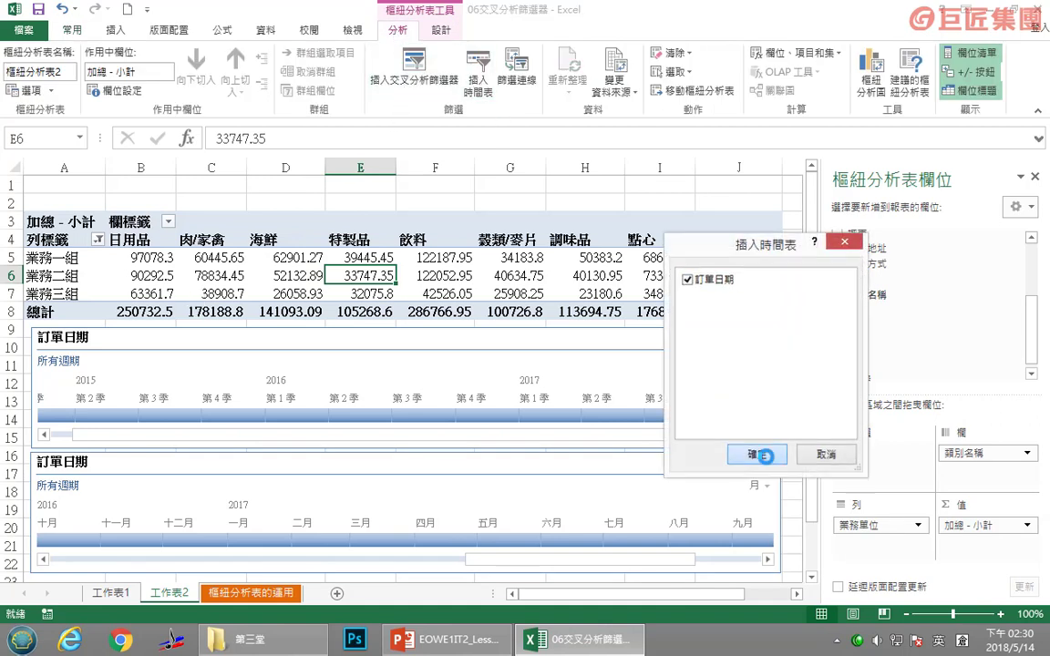
{"action": "left_click", "coordinate": [757, 453]}
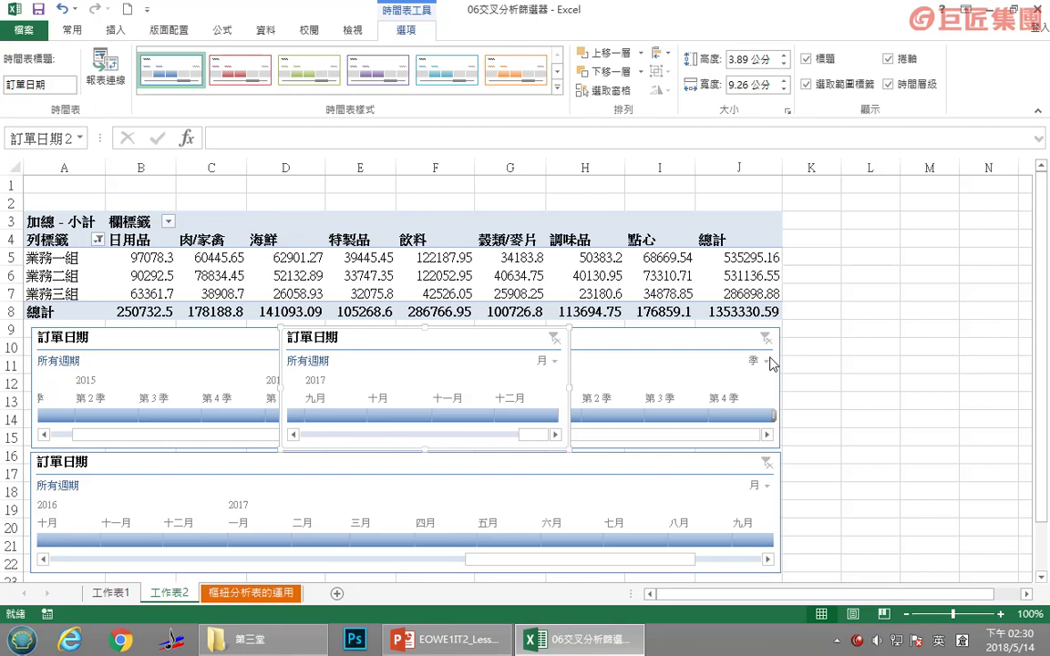
{"action": "mouse_move", "coordinate": [348, 321]}
{"action": "left_mouse_down"}
{"action": "mouse_move", "coordinate": [840, 237]}
{"action": "mouse_move", "coordinate": [570, 337]}
{"action": "left_mouse_up"}
{"action": "left_click", "coordinate": [777, 380]}
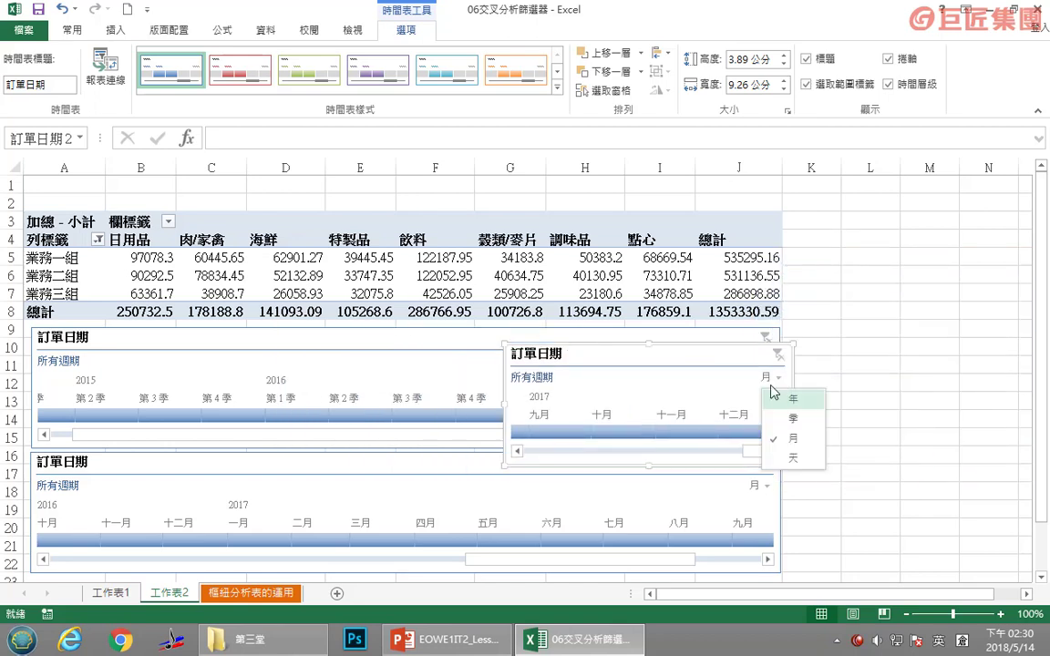
{"action": "left_click", "coordinate": [793, 398]}
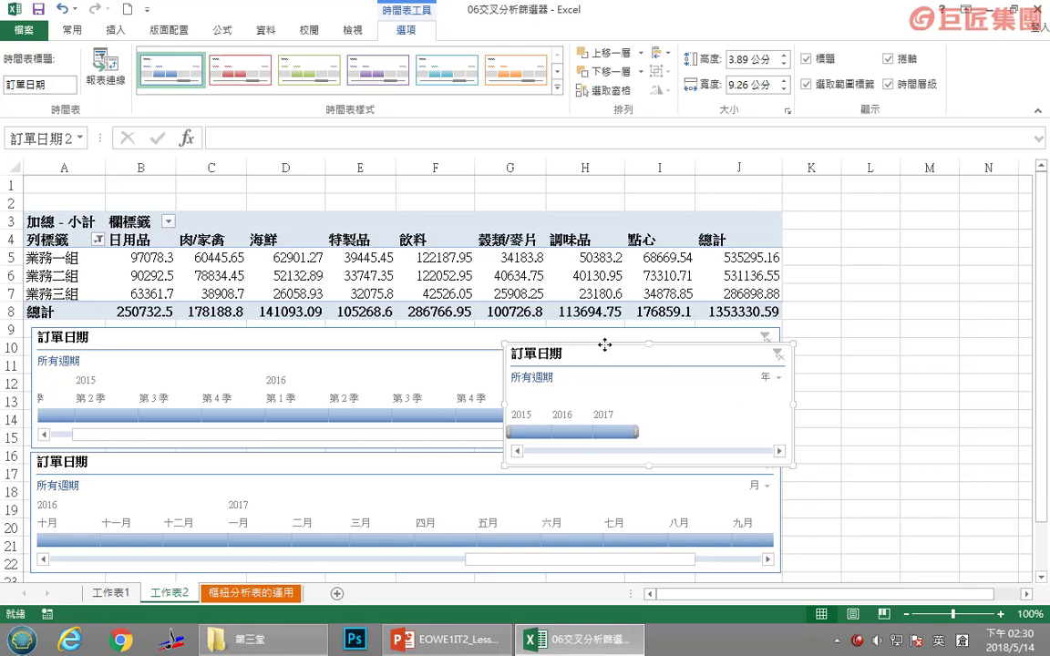
- Narrow the year timeline and place it beside the quarter timeline, resizing the quarter timeline to meet it
{"action": "left_click_drag", "start_coordinate": [599, 344], "coordinate": [825, 339]}
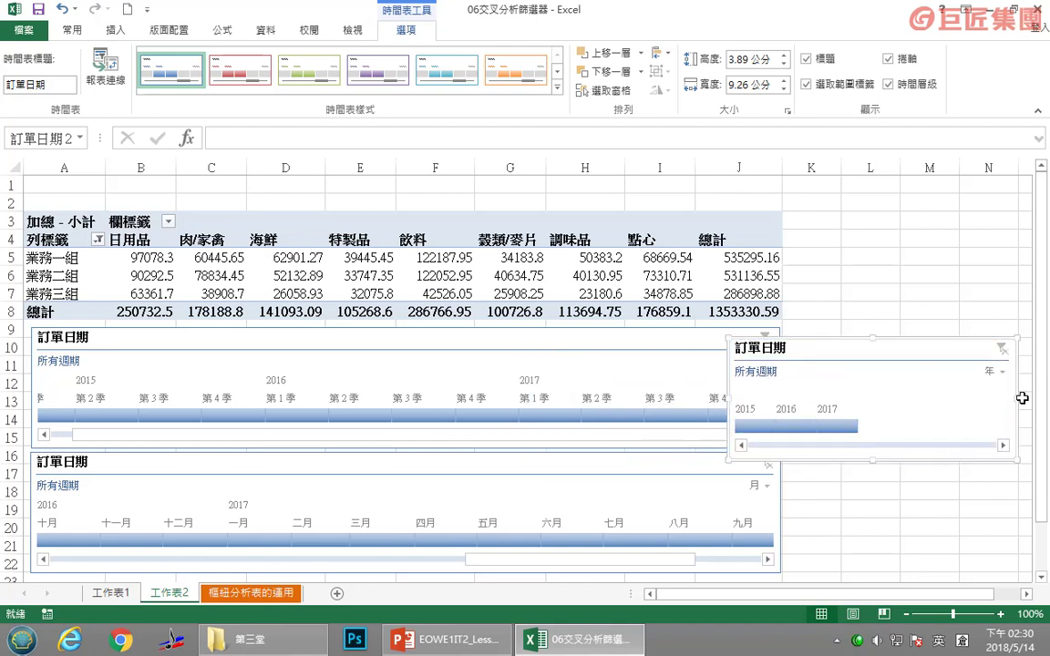
{"action": "left_click_drag", "start_coordinate": [1016, 397], "coordinate": [867, 399]}
{"action": "left_click_drag", "start_coordinate": [809, 333], "coordinate": [892, 314]}
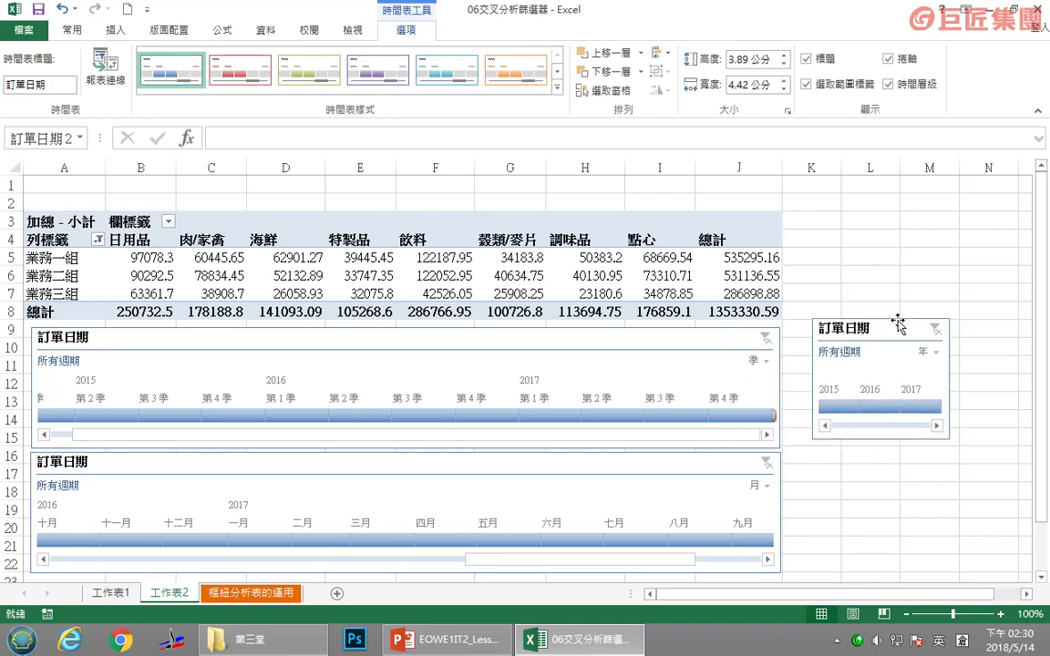
{"action": "left_click", "coordinate": [780, 401]}
{"action": "left_click_drag", "start_coordinate": [780, 401], "coordinate": [481, 389]}
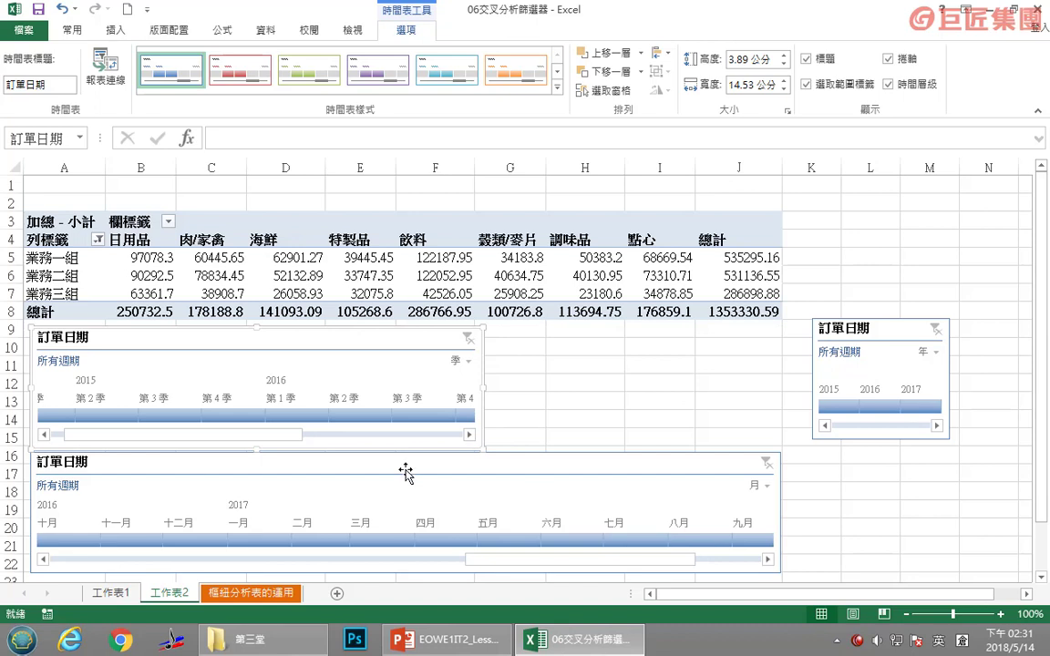
{"action": "mouse_move", "coordinate": [825, 330]}
{"action": "left_mouse_down"}
{"action": "mouse_move", "coordinate": [715, 329]}
{"action": "mouse_move", "coordinate": [735, 325]}
{"action": "left_mouse_up"}
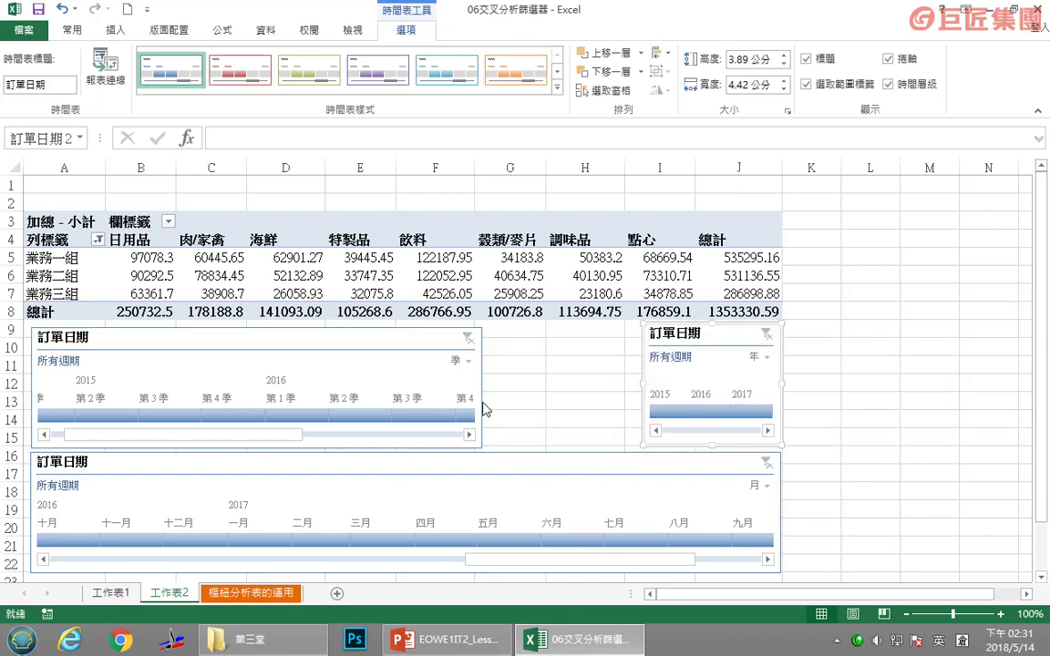
{"action": "left_click", "coordinate": [436, 352]}
{"action": "left_click_drag", "start_coordinate": [481, 388], "coordinate": [643, 388]}
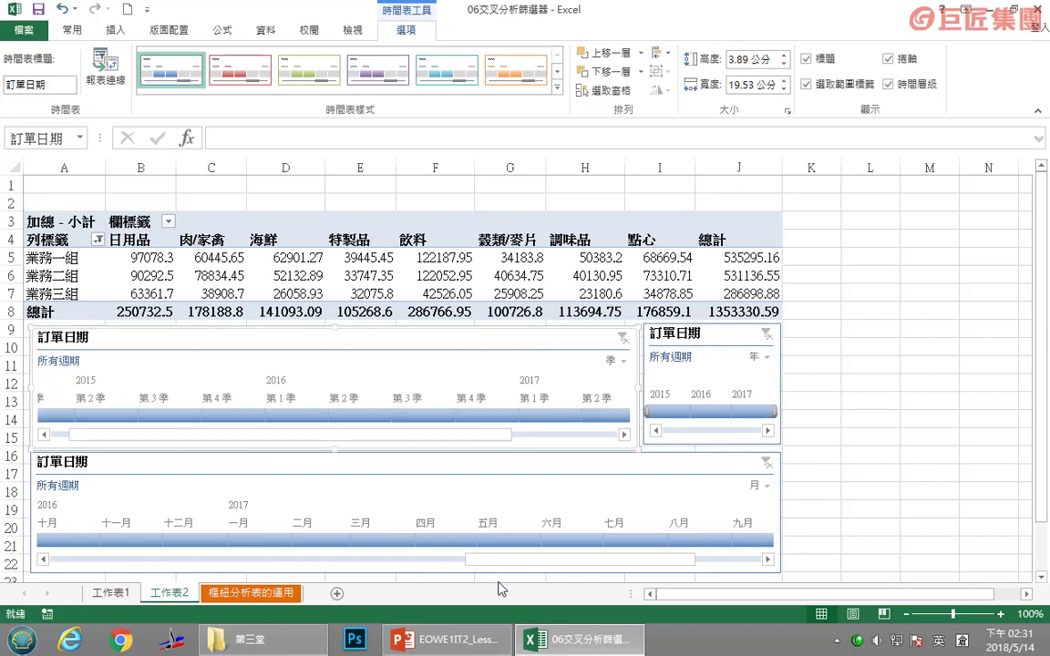
- Apply a red timeline style to the year timeline and an orange style to the quarter timeline
{"action": "left_click", "coordinate": [704, 402]}
{"action": "left_click", "coordinate": [234, 77]}
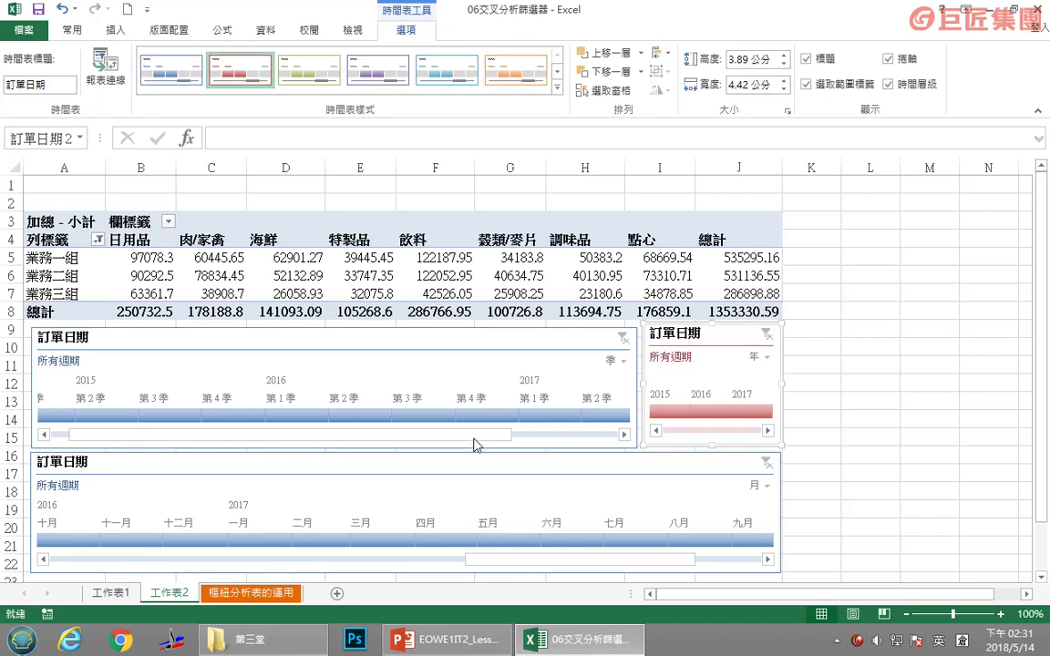
{"action": "left_click", "coordinate": [443, 359]}
{"action": "left_click", "coordinate": [516, 70]}
{"action": "left_click", "coordinate": [500, 518]}
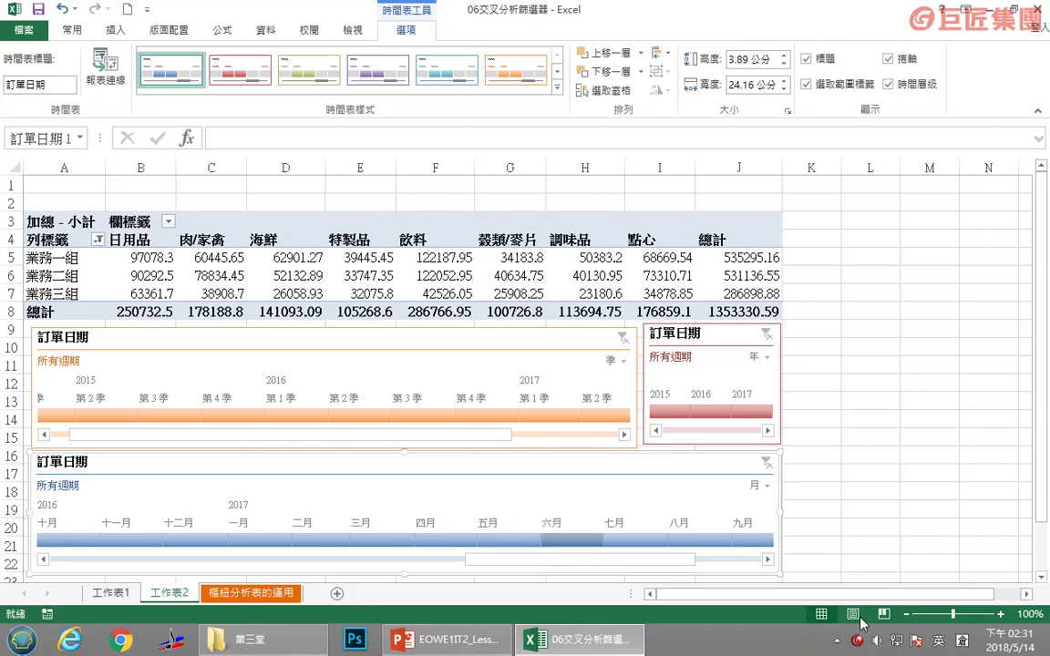
- Test timeline filters for 2016, Q4 2016, November 2016, 2017, January 2017 and Q1 2017, clearing between
{"action": "left_click", "coordinate": [710, 414]}
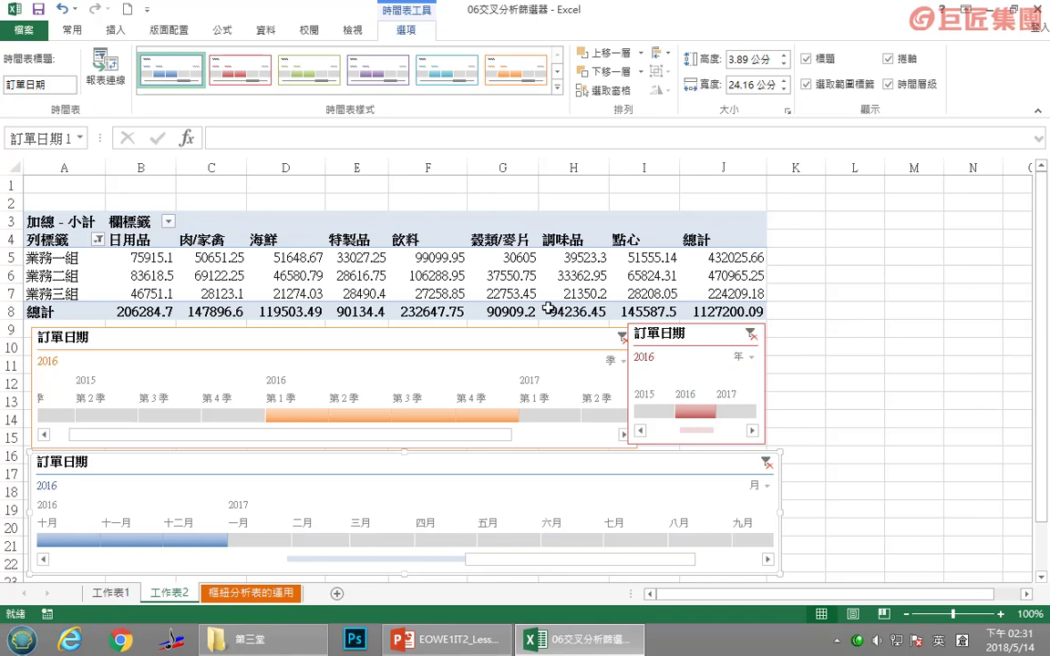
{"action": "left_click", "coordinate": [470, 418]}
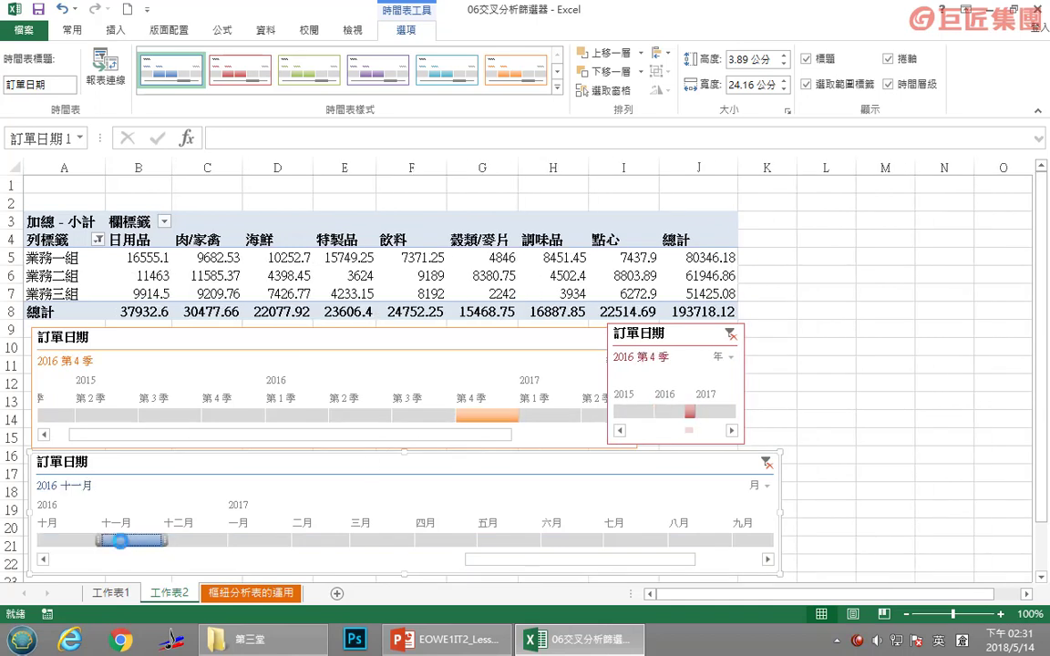
{"action": "left_click", "coordinate": [125, 542]}
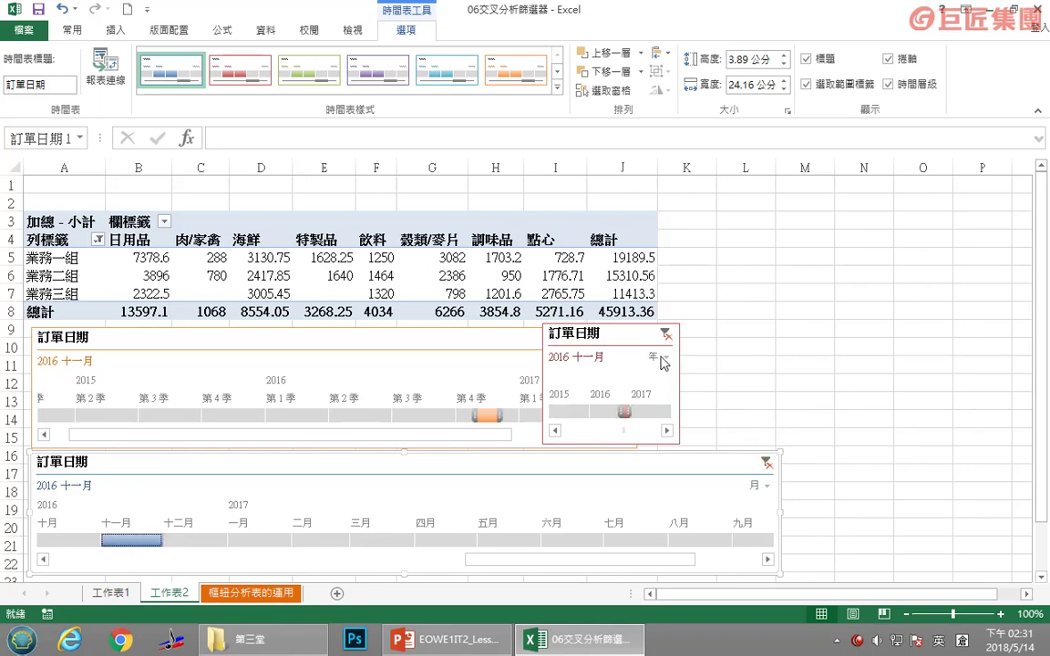
{"action": "left_click", "coordinate": [766, 465]}
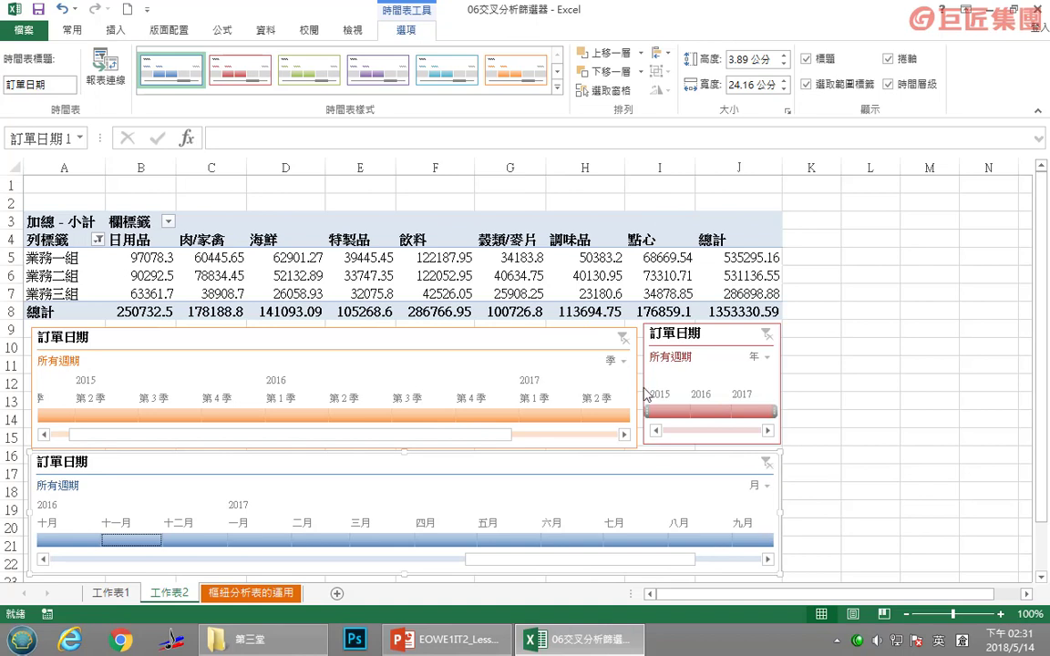
{"action": "left_click", "coordinate": [749, 412]}
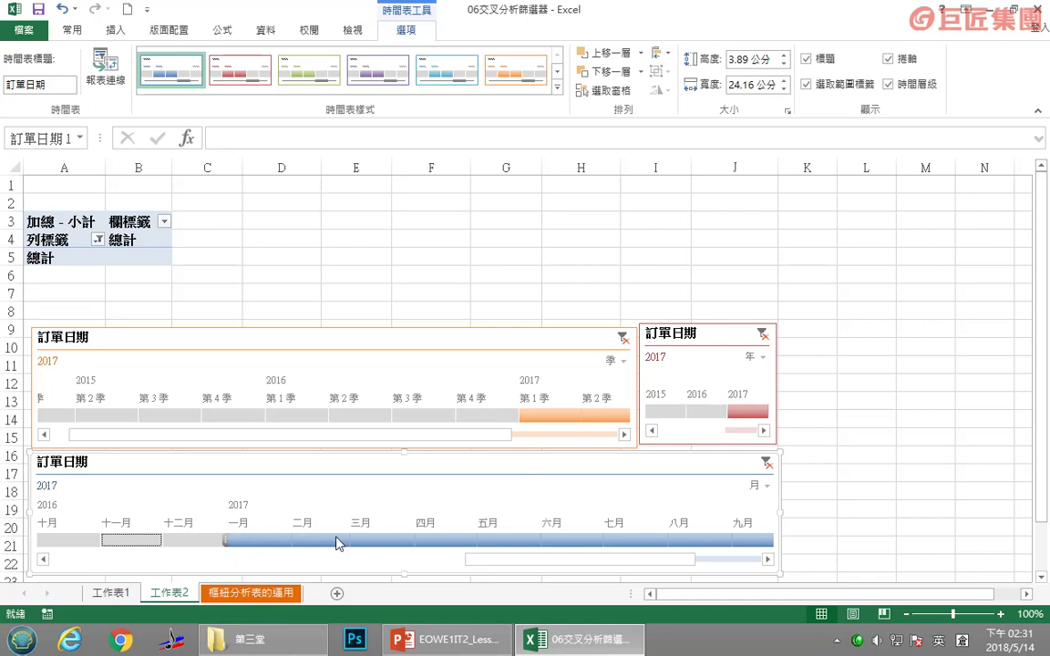
{"action": "left_click", "coordinate": [268, 544]}
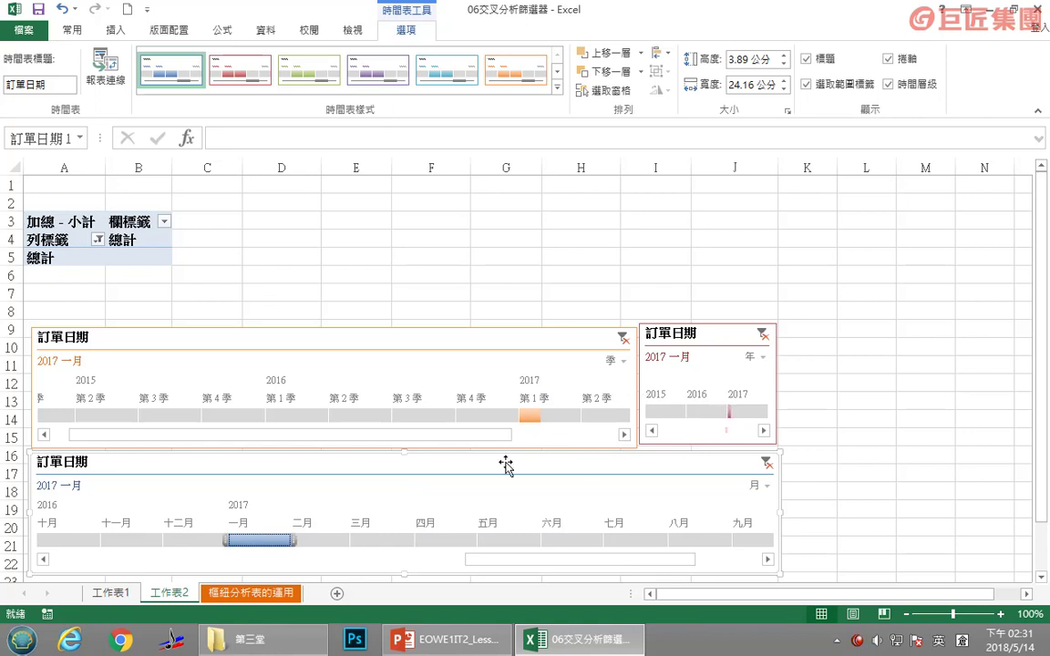
{"action": "left_click", "coordinate": [534, 418]}
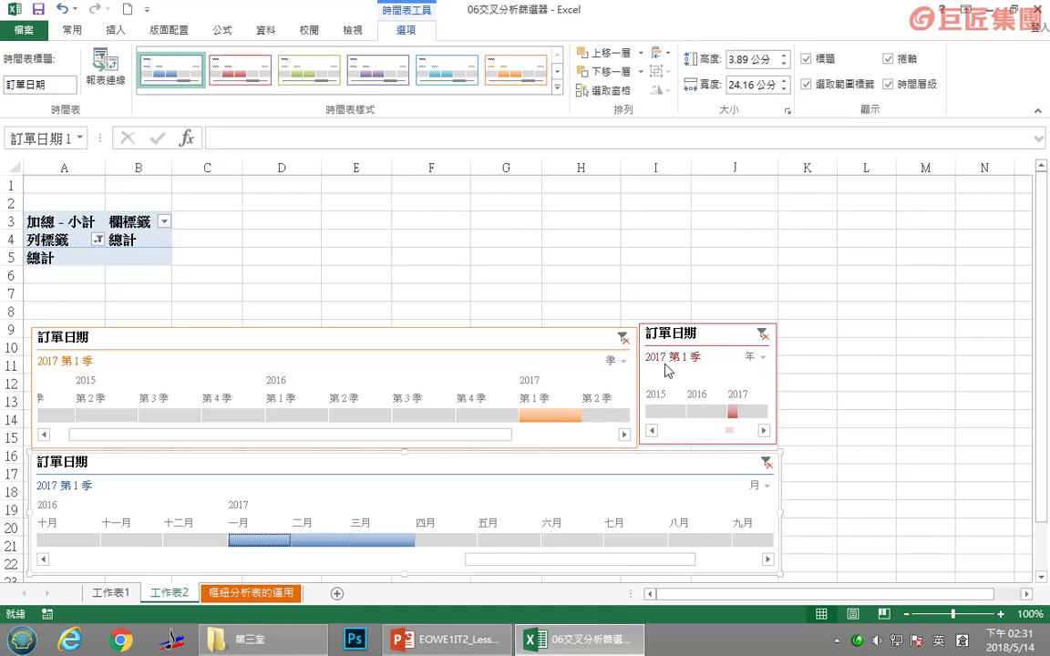
{"action": "left_click", "coordinate": [763, 336]}
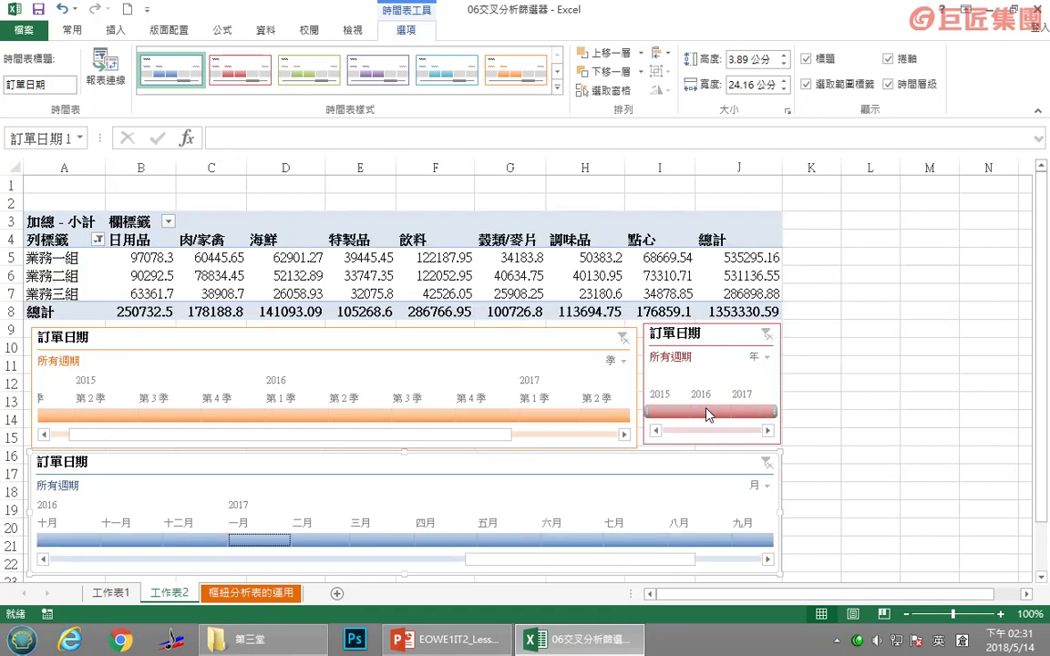
- Filter the timelines to 2016 二月–五月, bringing the grand total to 561666.81
{"action": "left_click", "coordinate": [708, 414]}
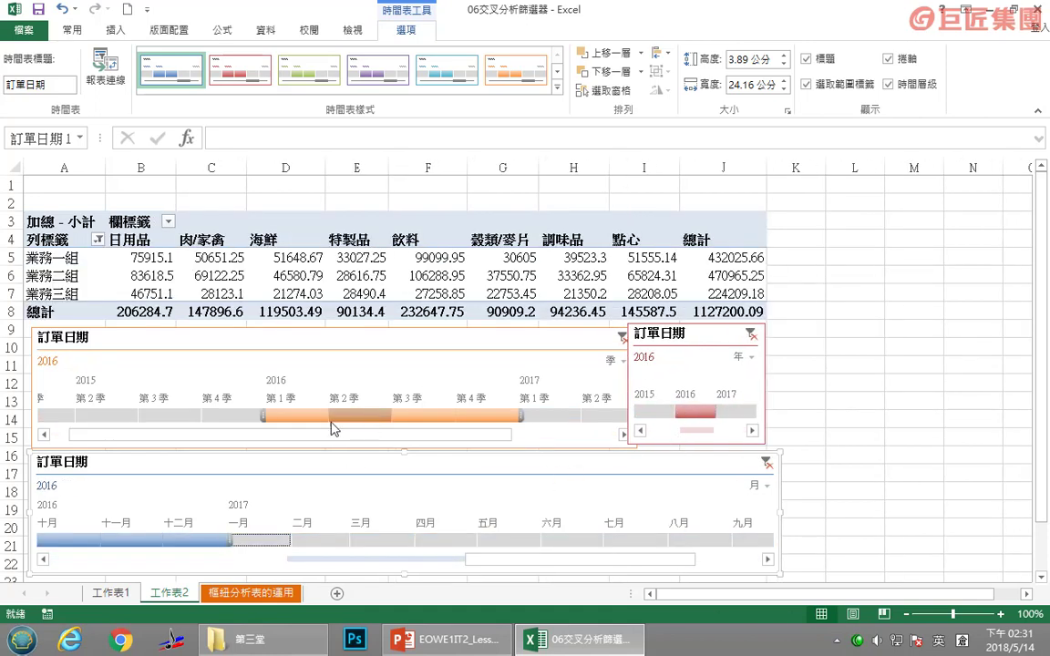
{"action": "left_click_drag", "start_coordinate": [521, 416], "coordinate": [396, 414]}
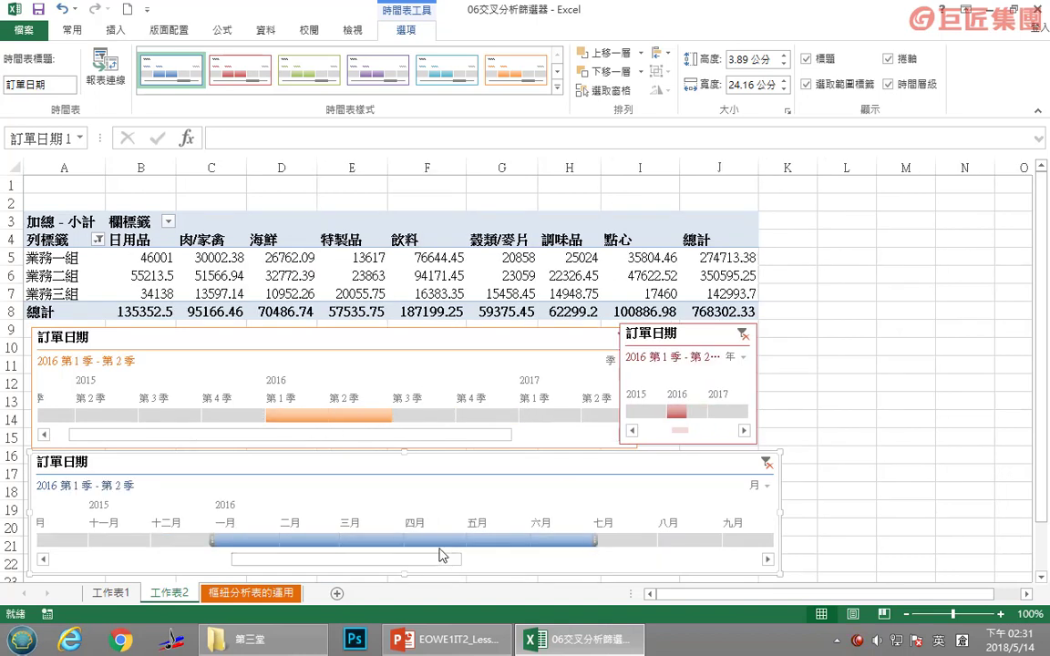
{"action": "left_click_drag", "start_coordinate": [594, 541], "coordinate": [533, 542]}
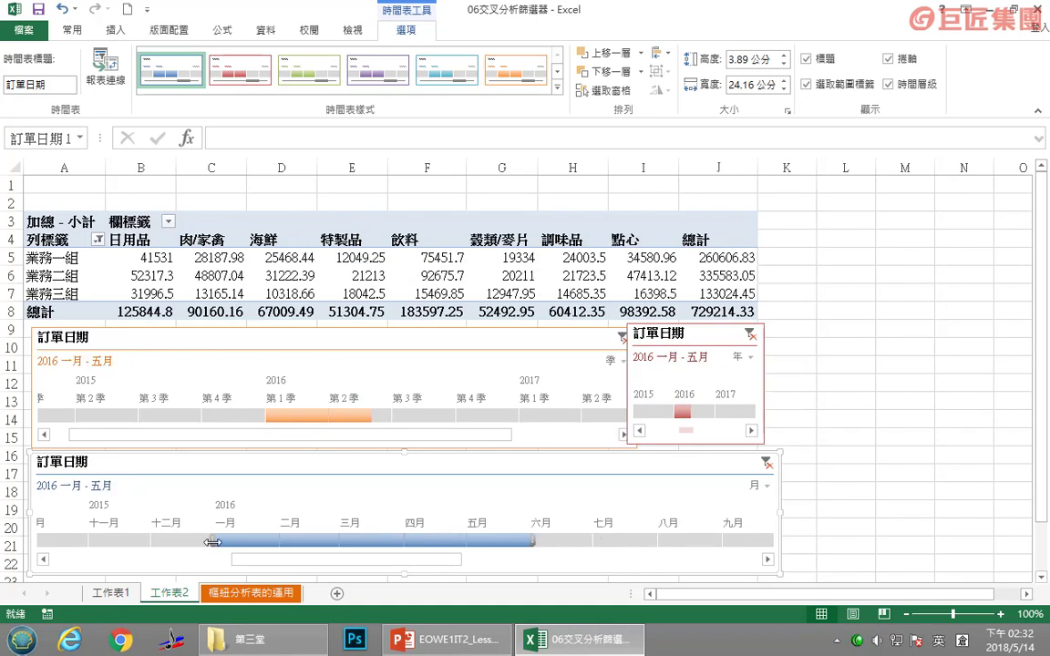
{"action": "left_click_drag", "start_coordinate": [212, 541], "coordinate": [277, 542]}
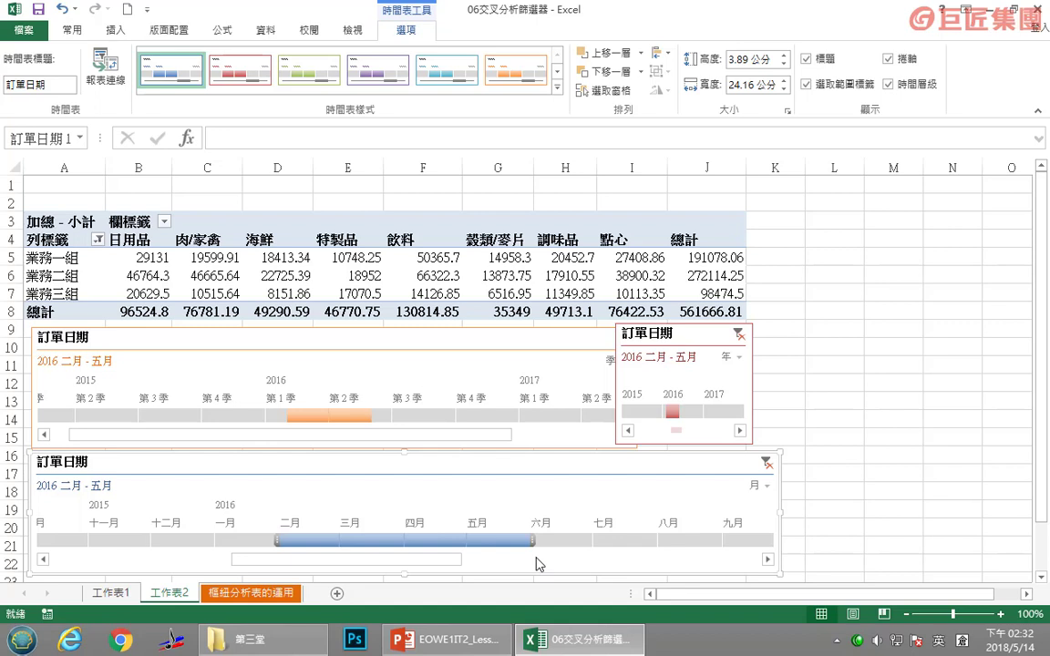
{"action": "left_click", "coordinate": [746, 394]}
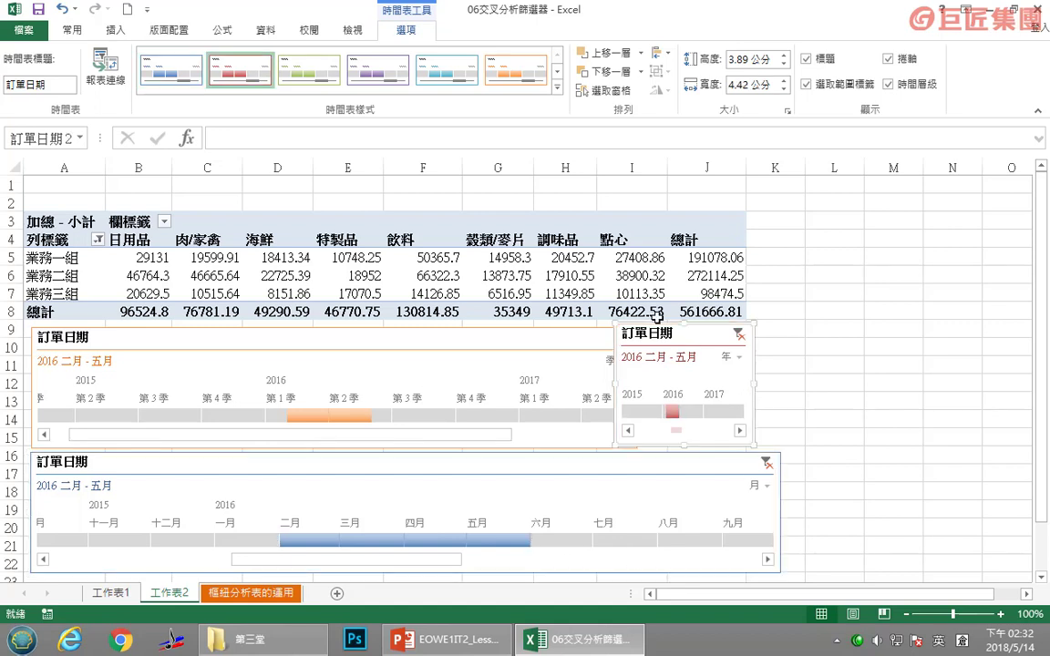
{"action": "mouse_move", "coordinate": [672, 325]}
{"action": "left_mouse_down"}
{"action": "mouse_move", "coordinate": [687, 334]}
{"action": "mouse_move", "coordinate": [699, 325]}
{"action": "left_mouse_up"}
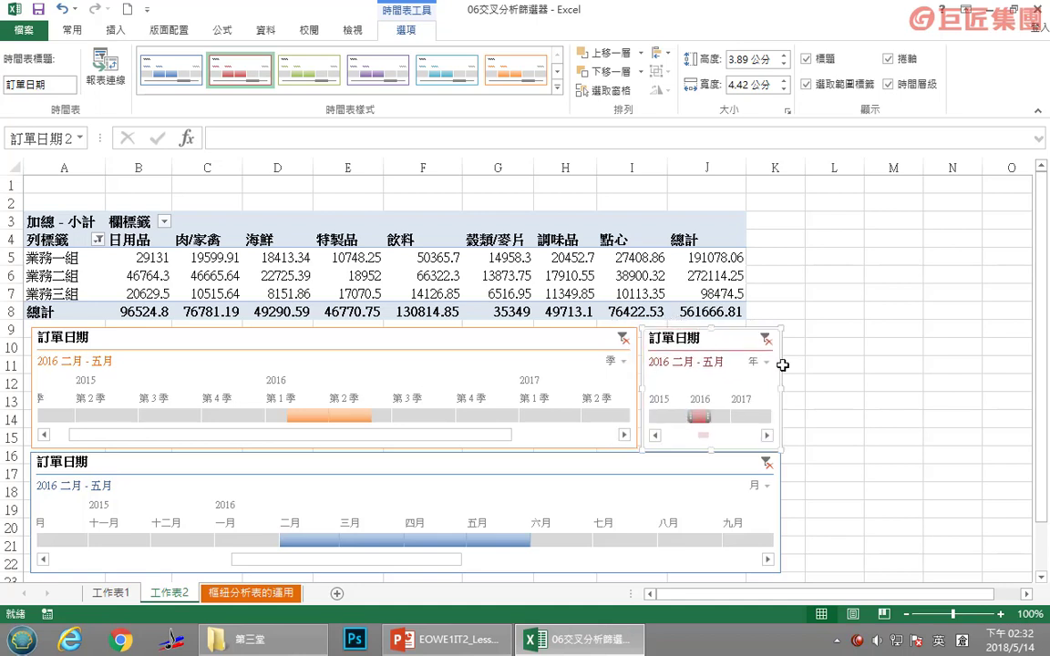
{"action": "left_click", "coordinate": [828, 471]}
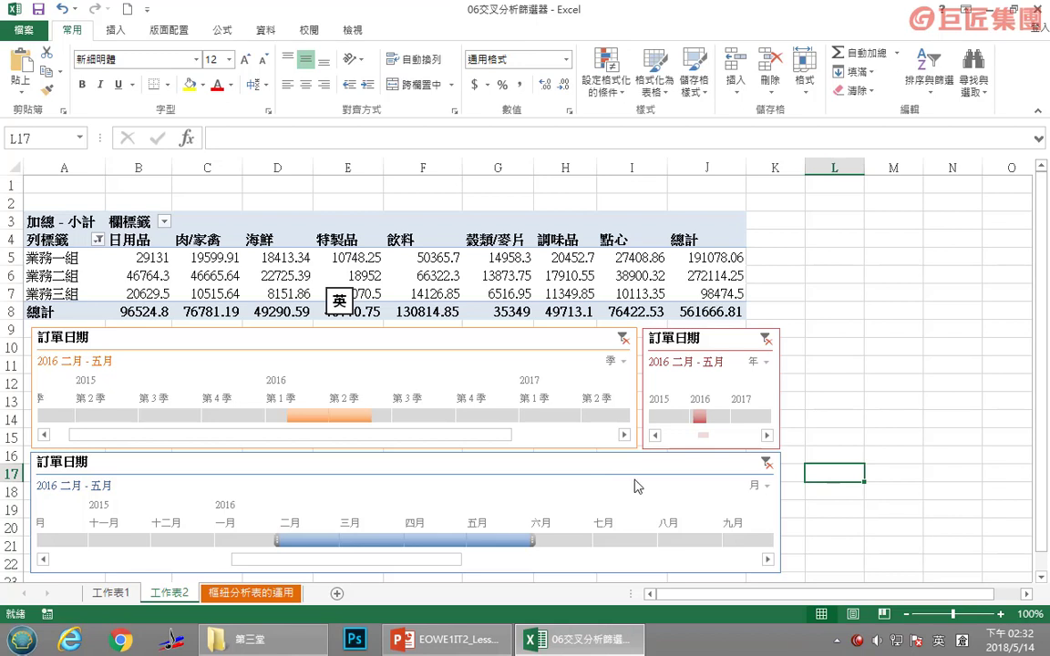
- Select a cell in the second PivotTable and show the PivotTable 分析 tools and field list
{"action": "left_click", "coordinate": [426, 293]}
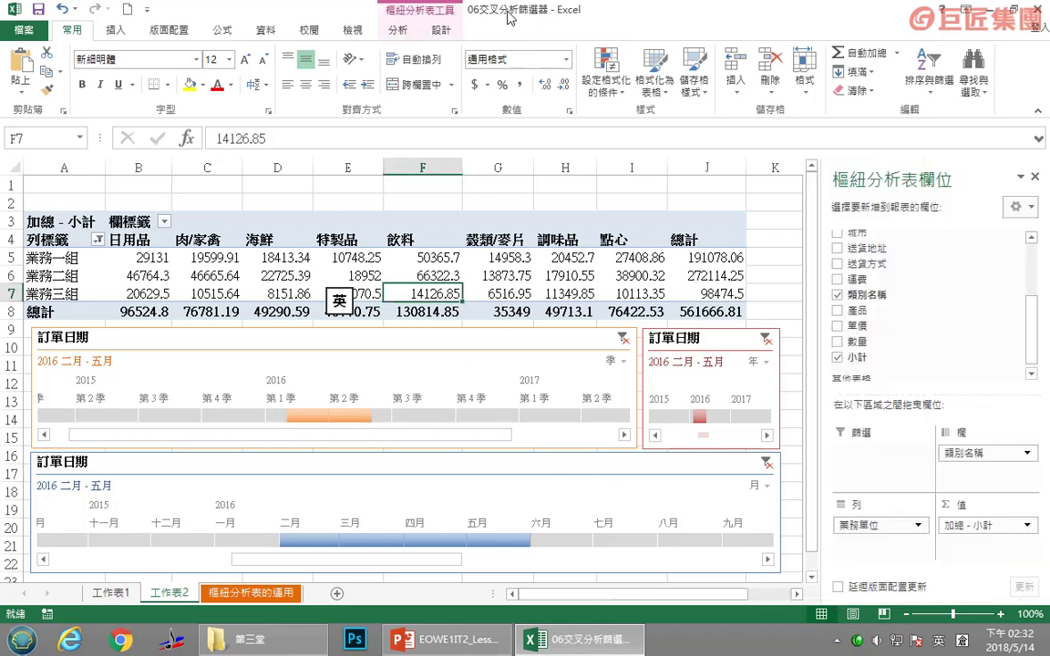
{"action": "left_click", "coordinate": [398, 35]}
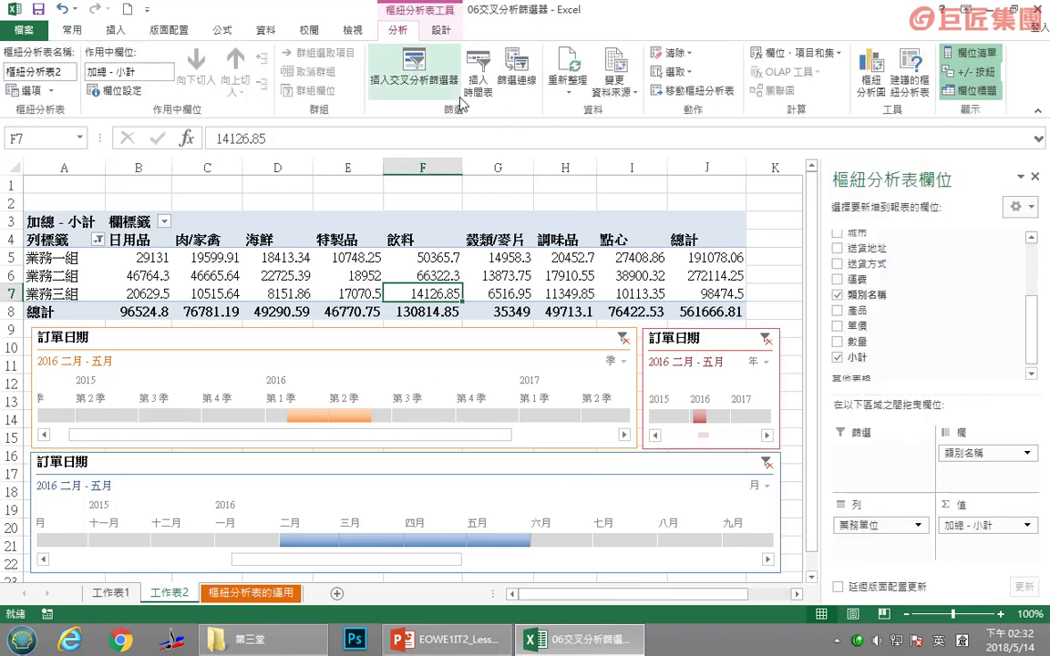